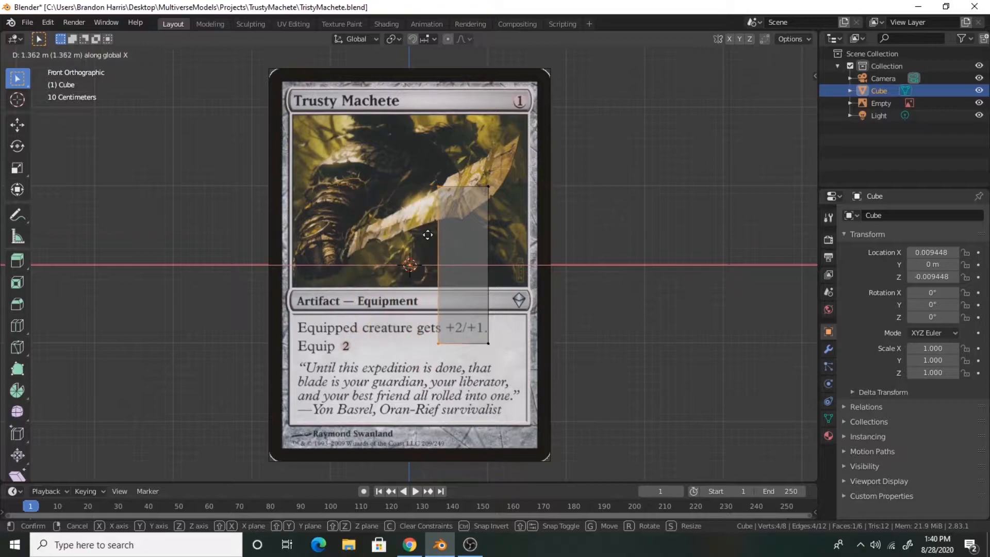
Narrow the cube along the X axis by moving its left and right side vertices toward the machete blade
click(382, 234)
drag(447, 165, 526, 411)
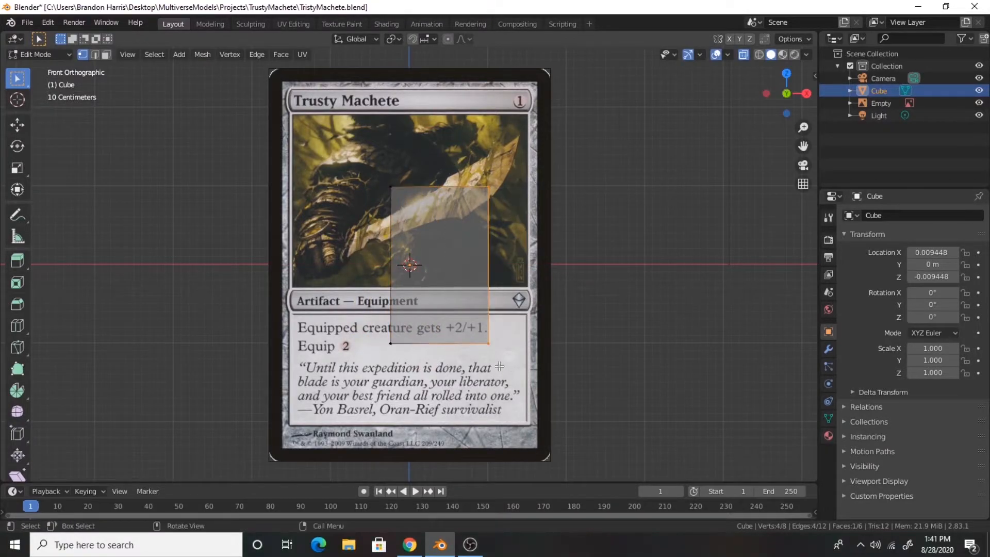
key(g)
key(x)
click(439, 363)
Select all vertices of the block and scale it up uniformly by about 1.88
drag(362, 170, 467, 345)
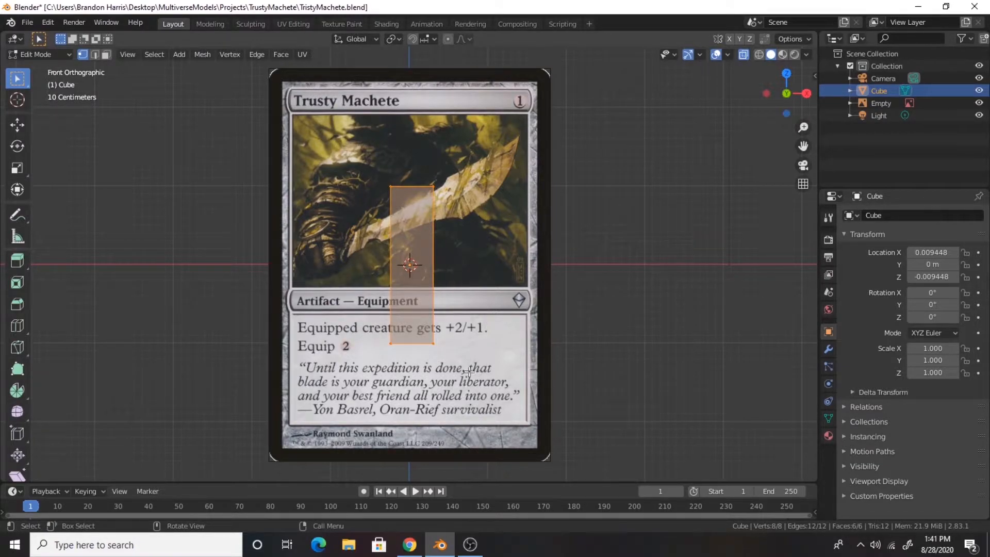
key(s)
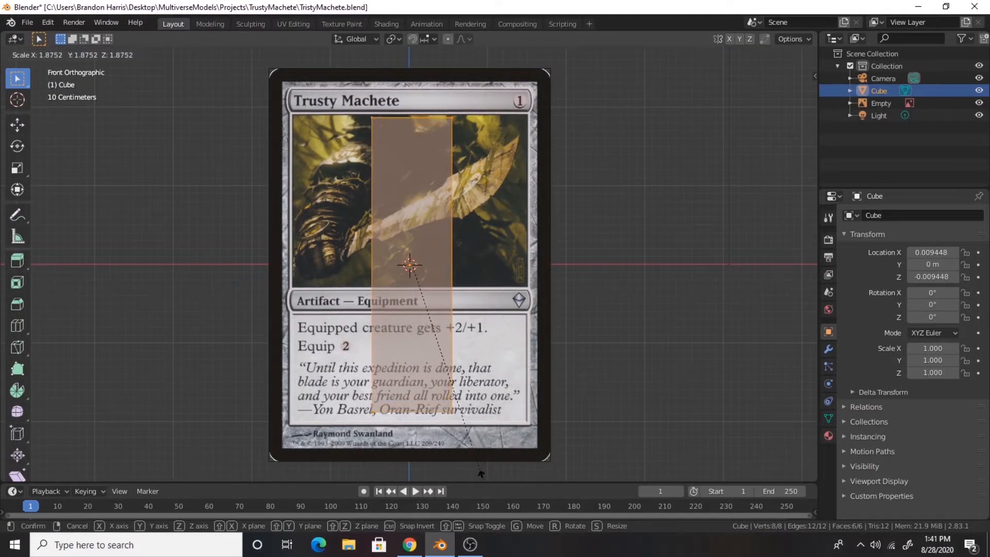
click(480, 473)
Flatten the block into a thin slab by scaling it along Y in the right view, and return to the front view
key(KP_3)
key(s)
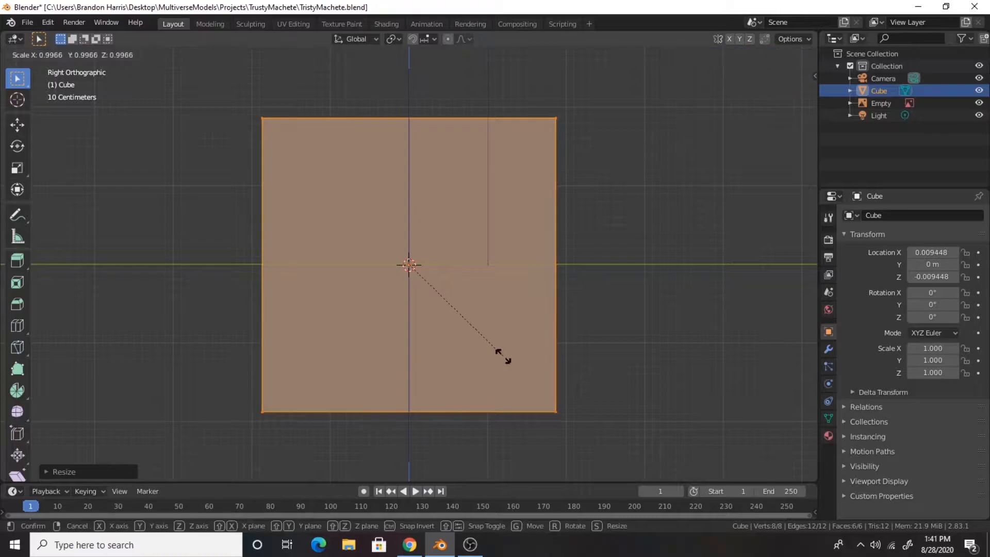
key(y)
click(413, 274)
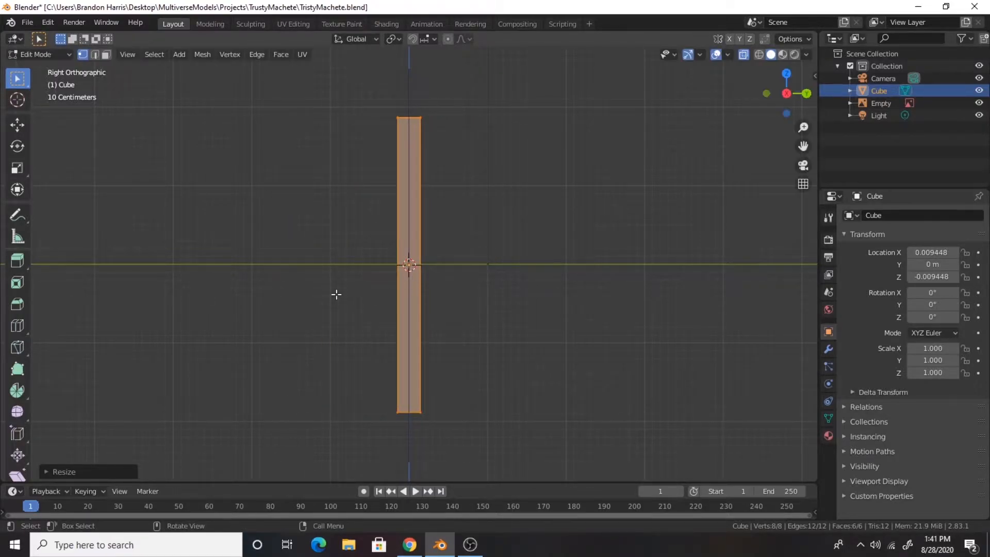
key(KP_1)
click(471, 546)
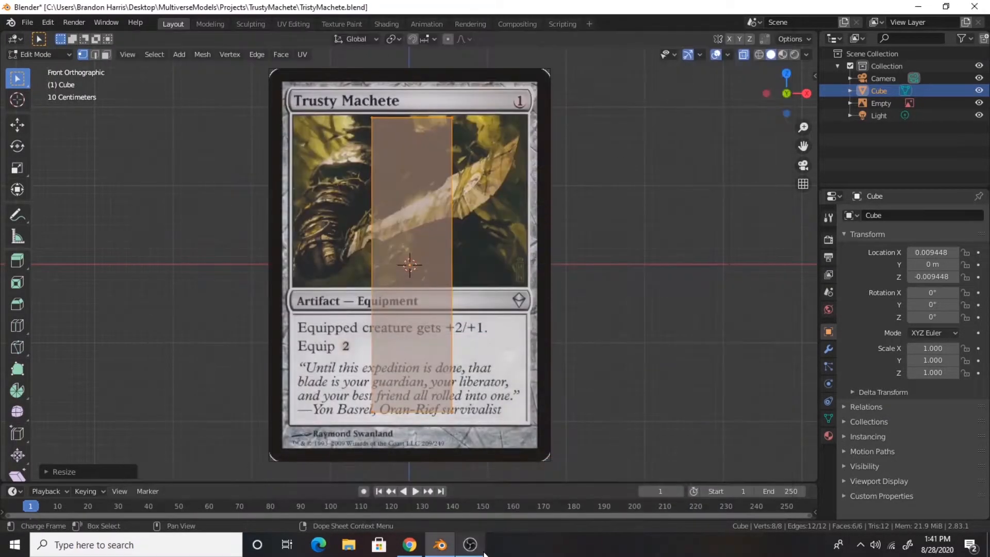
click(471, 545)
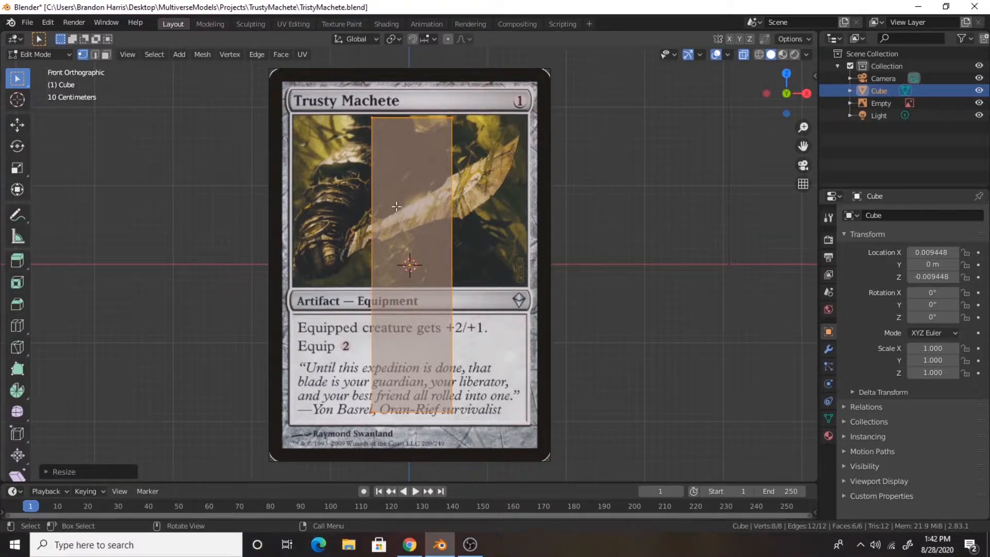
Add nine evenly spaced horizontal loop cuts along the height of the slab
key(ctrl+r)
scroll(386, 238, up, 8)
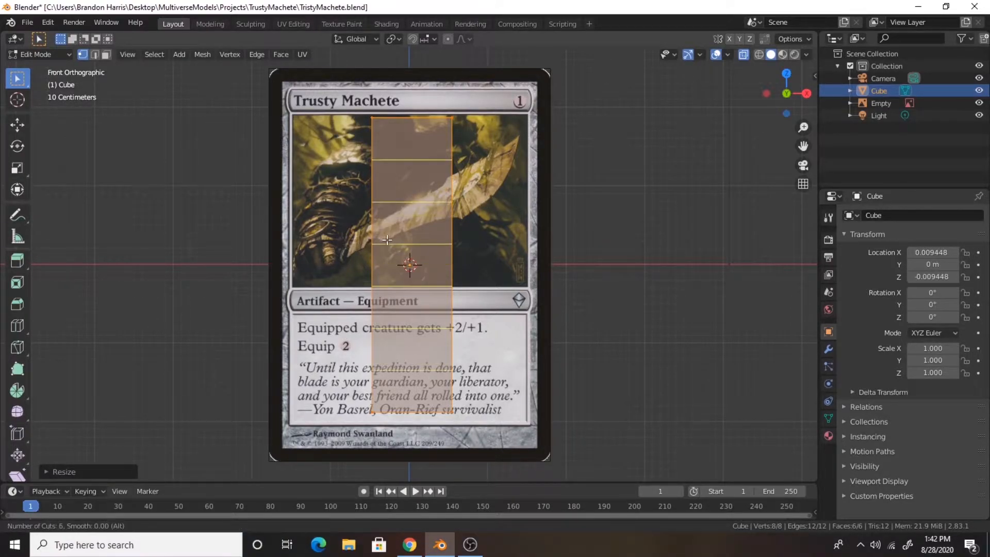
click(387, 239)
right_click(387, 240)
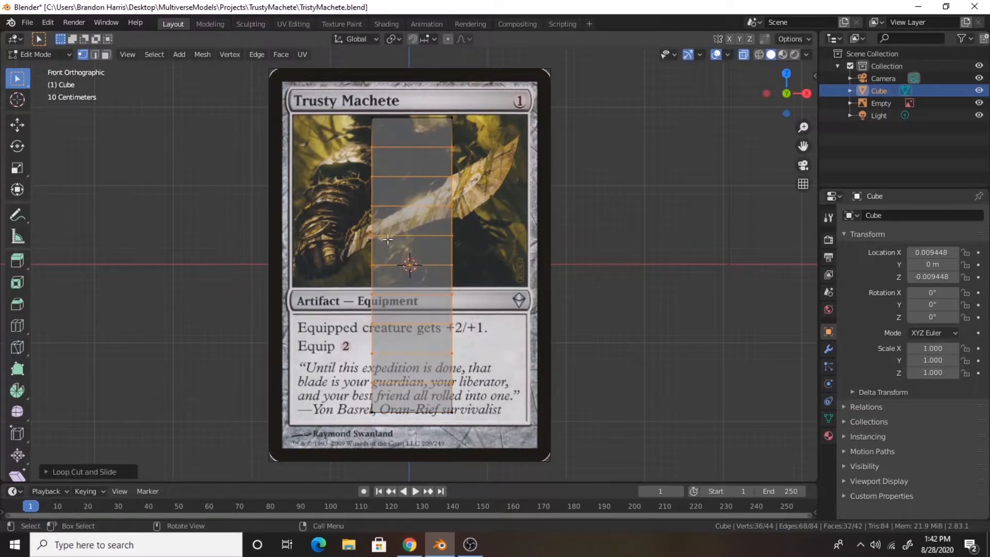
key(g)
right_click(360, 198)
right_click(484, 150)
click(192, 195)
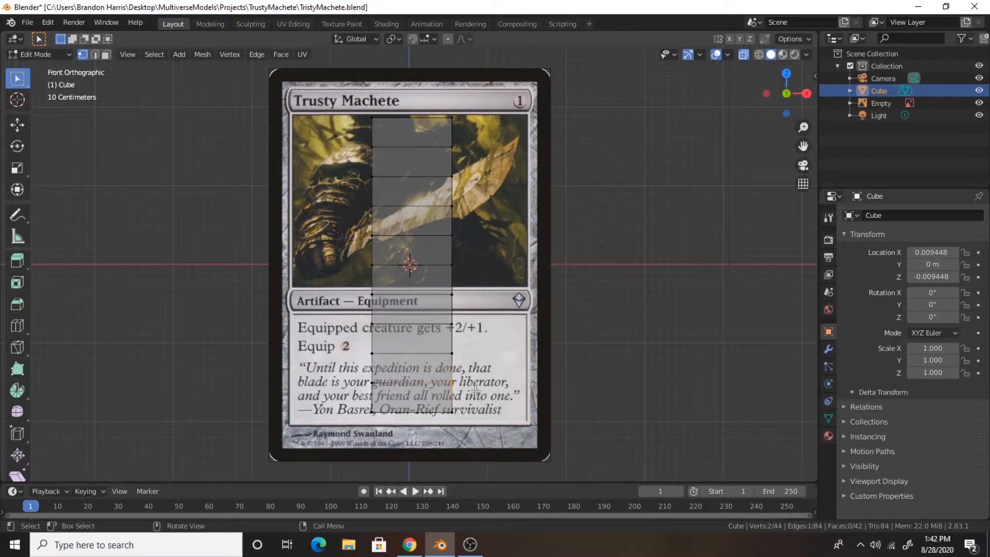
drag(452, 382, 431, 387)
right_click(430, 388)
scroll(447, 277, up, 7)
scroll(447, 277, down, 7)
Move the whole slab to the right of the card image in Object Mode and return to Edit Mode
key(Tab)
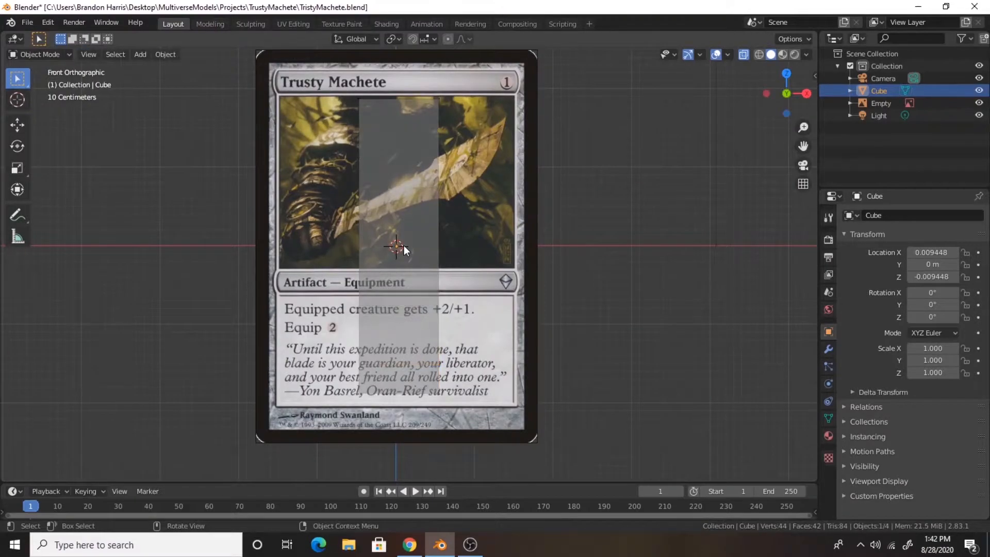
key(g)
click(646, 205)
scroll(669, 216, up, 4)
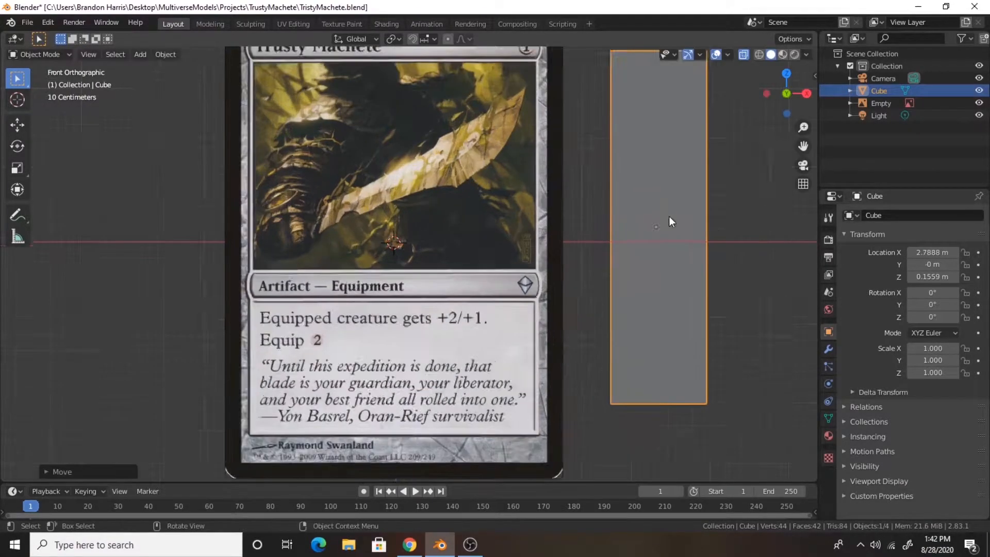
key(Tab)
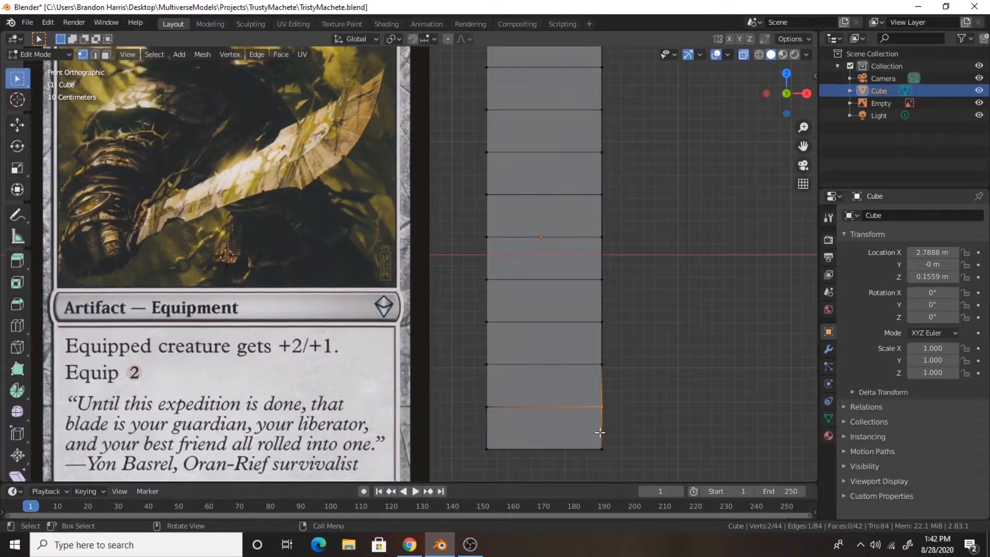
key(ctrl+r)
right_click(539, 450)
click(541, 446)
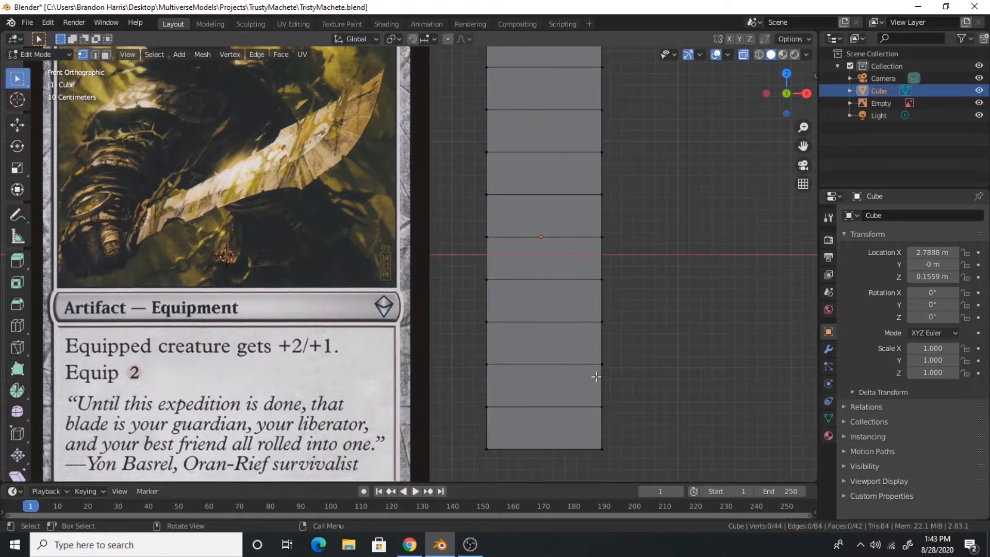
key(3)
click(540, 406)
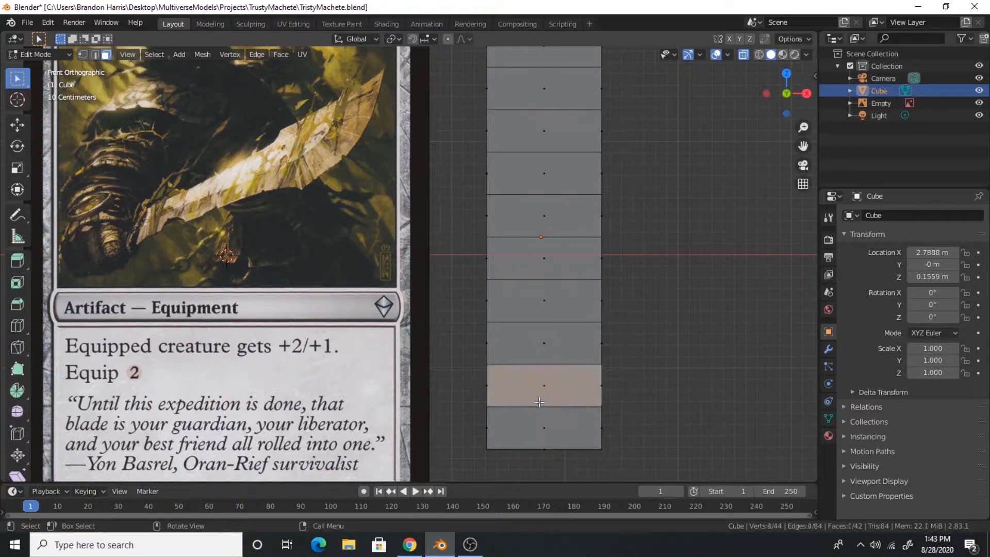
key(ctrl+z)
key(ctrl+z)
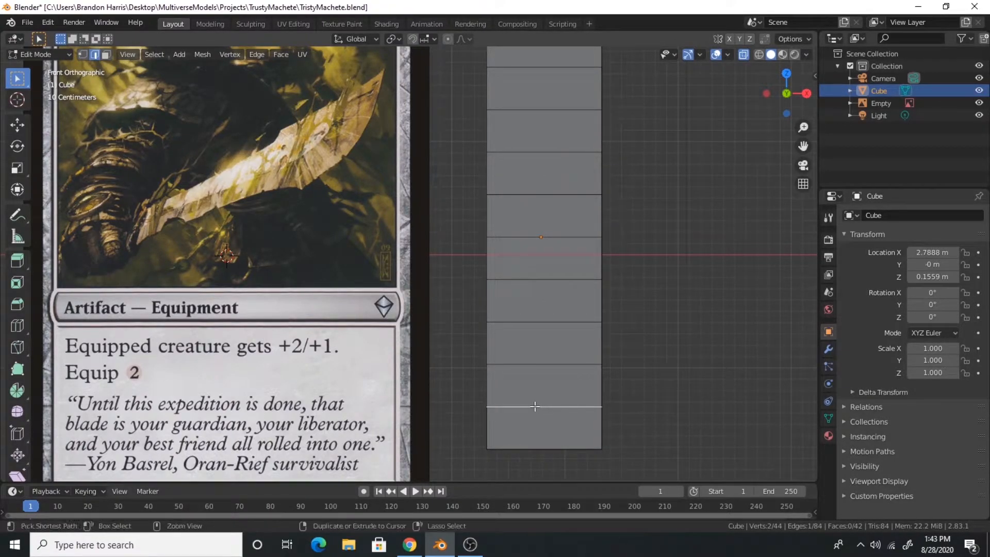
shift+click(549, 365)
key(ctrl+r)
key(Escape)
key(r)
key(Escape)
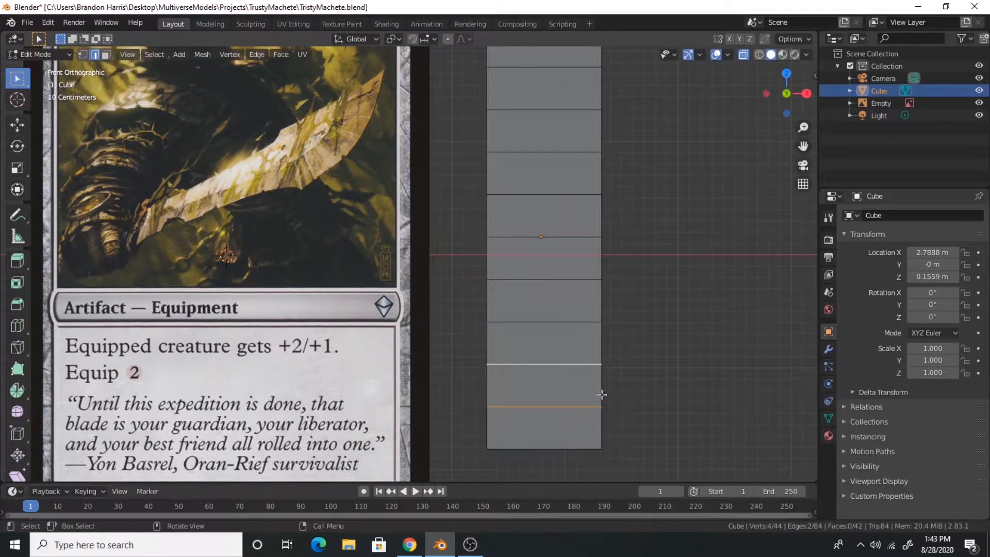
Add one horizontal loop cut in the slab's bottom segment and slide it slightly toward the lower end
click(602, 428)
key(ctrl+r)
click(632, 435)
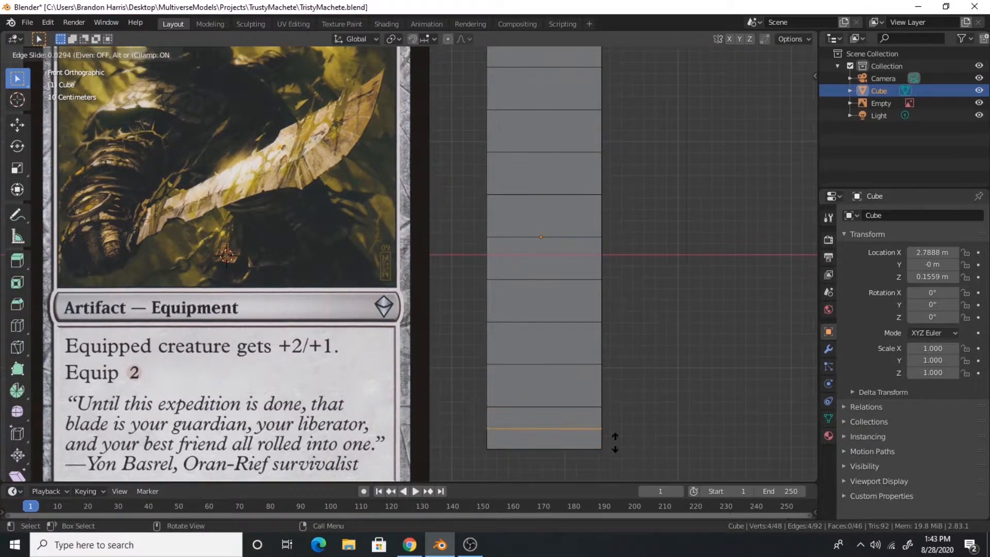
click(615, 447)
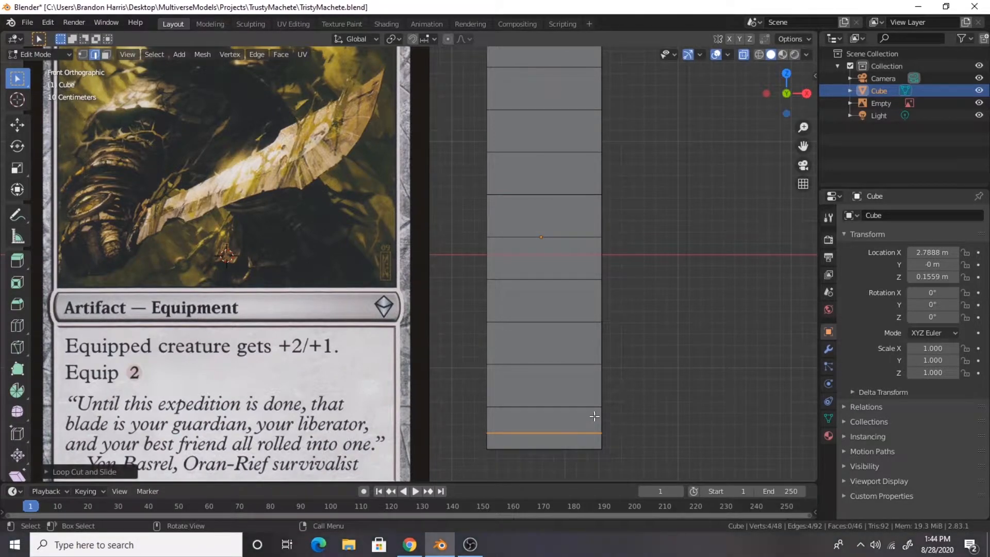
Move the right-side vertices of the lowest inner loop about 0.055 m inward along X to form a small nick
key(1)
key(g)
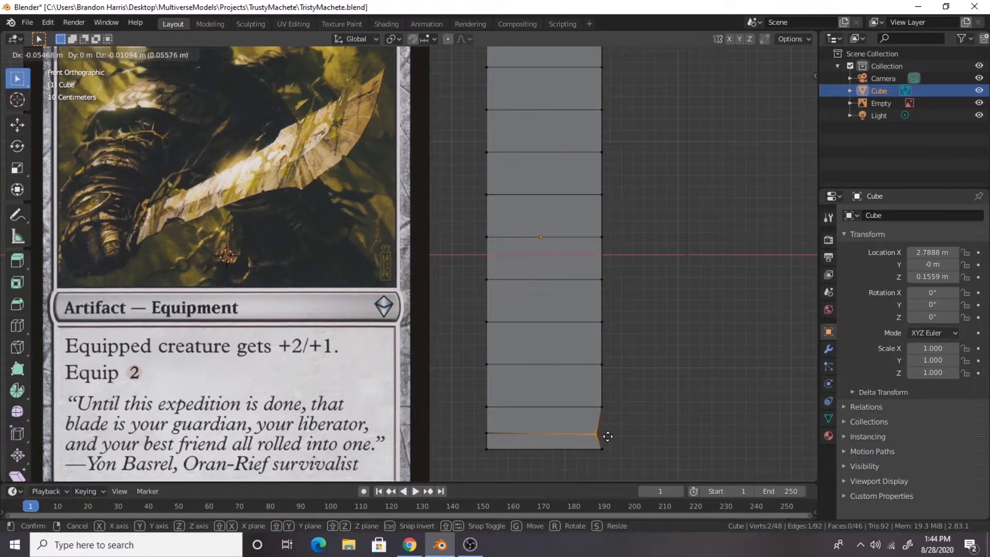
right_click(609, 436)
key(g)
key(x)
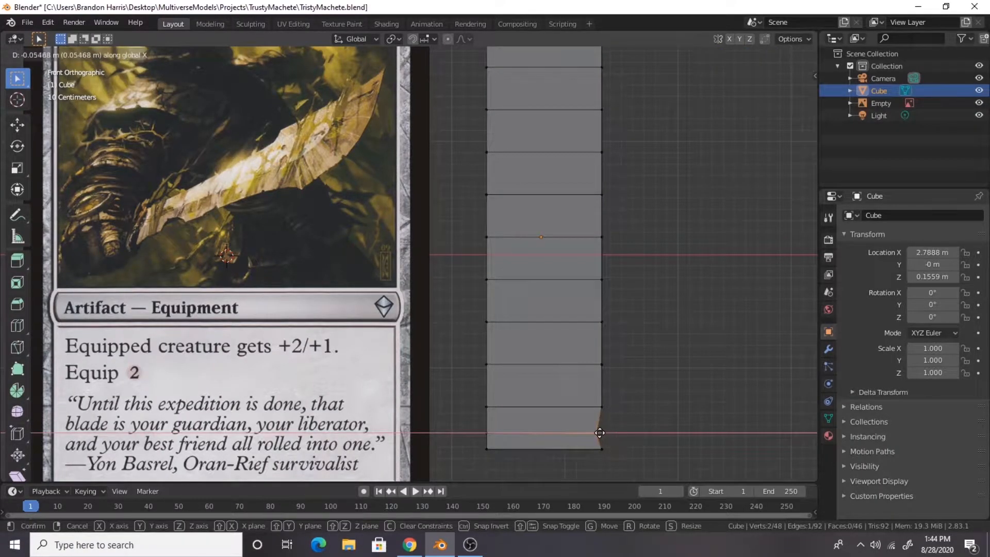
click(600, 433)
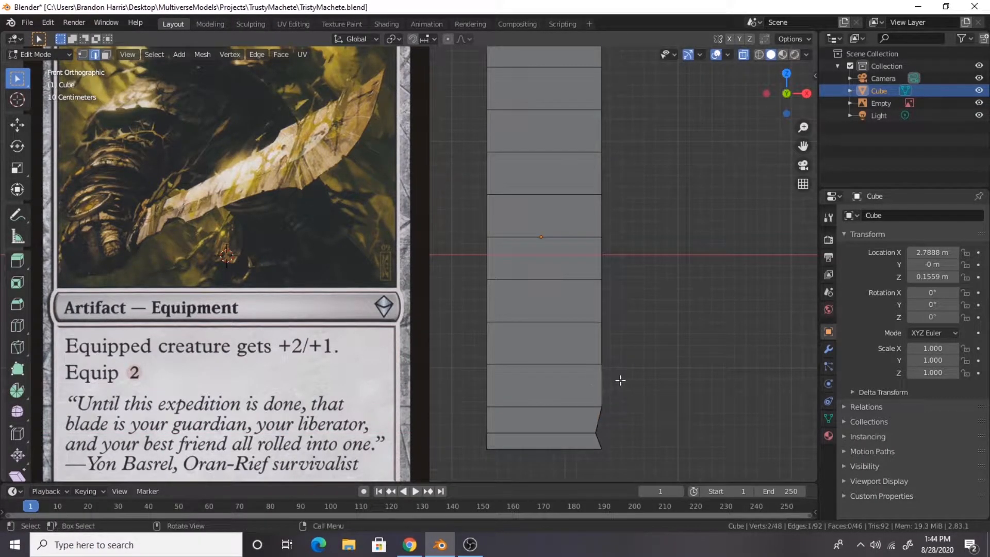
Add four evenly spaced horizontal loop cuts in the slab segment just above the nicked section
middle_drag(632, 376, 564, 356)
key(KP_1)
key(ctrl+r)
scroll(587, 384, up, 3)
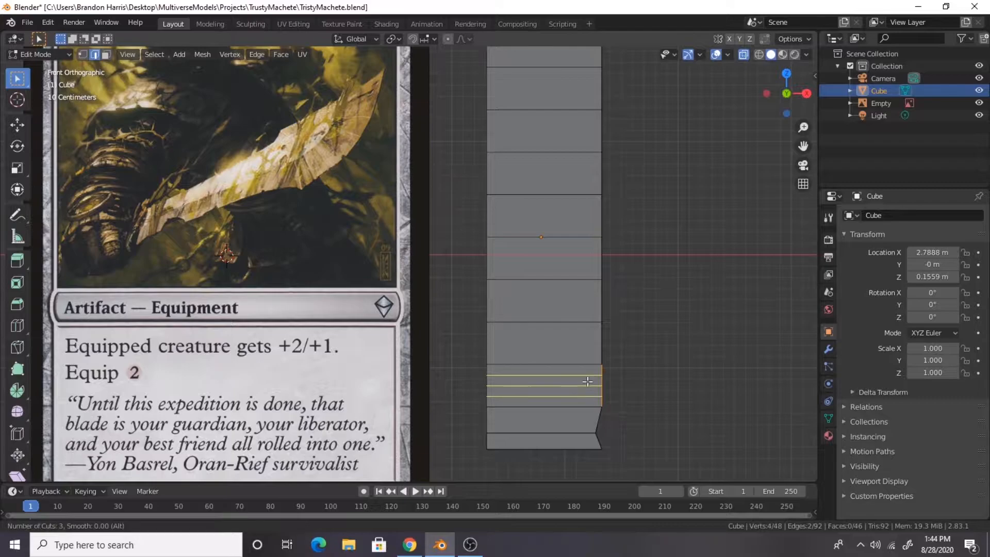
click(588, 382)
click(621, 385)
scroll(623, 384, up, 1)
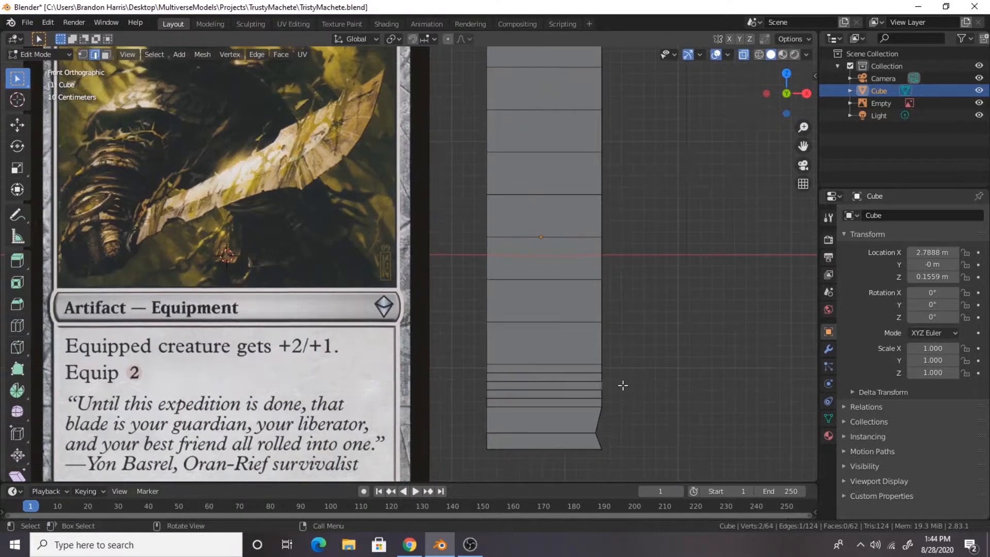
Pull the middle right-side vertices of the dense loops inward using proportional editing with a size of 0.29
key(1)
drag(645, 416, 629, 412)
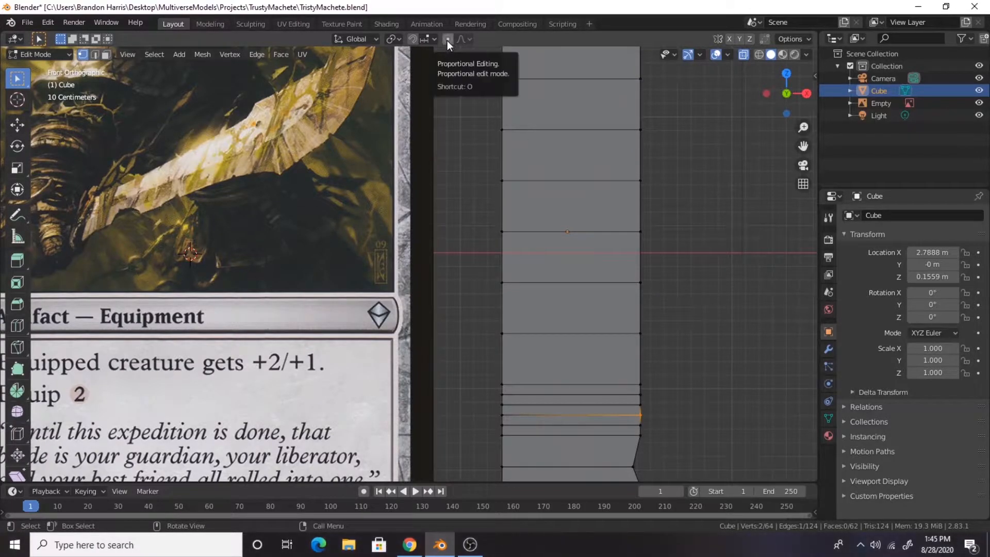
key(o)
key(g)
scroll(632, 414, up, 10)
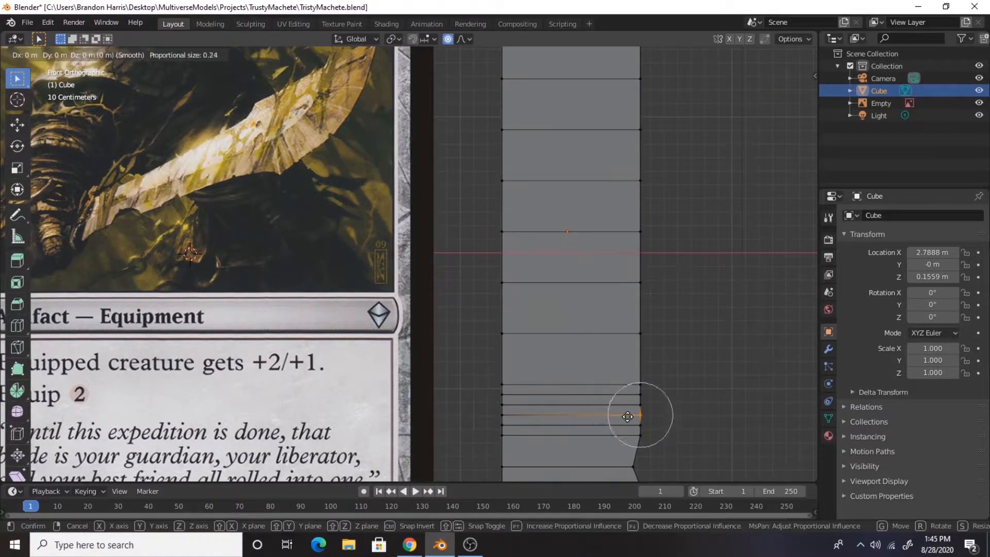
scroll(618, 418, down, 6)
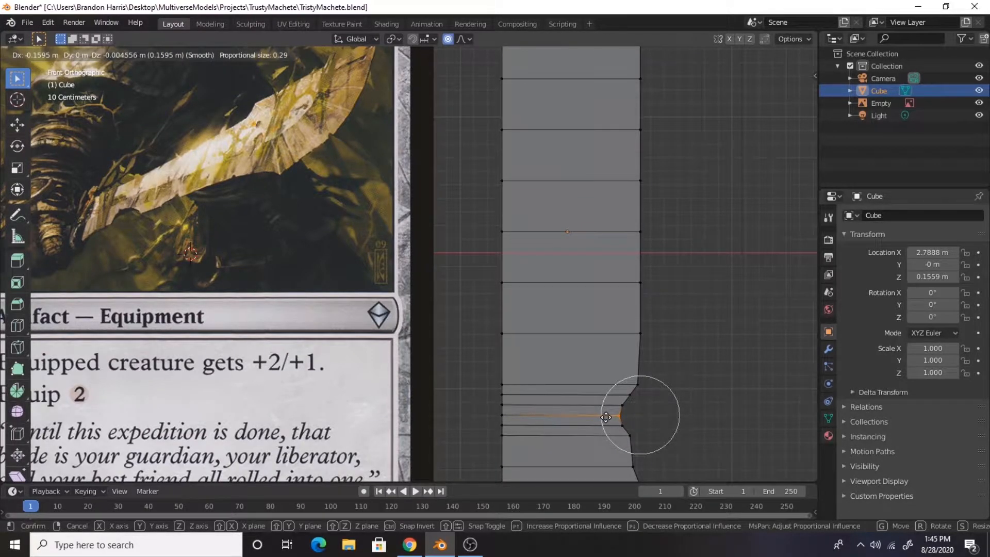
click(617, 417)
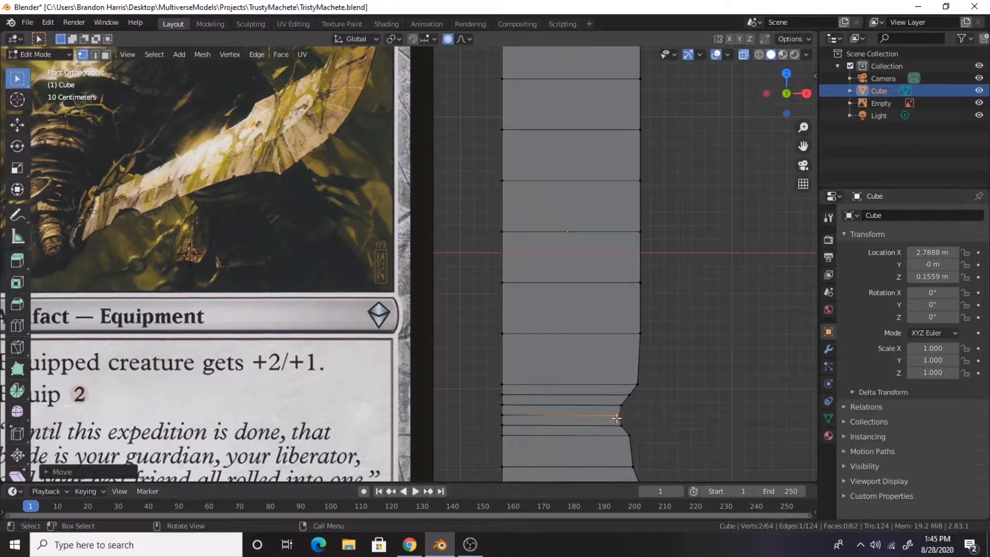
Turn off proportional editing and move the right-side vertices at both ends of the notch slightly outward along X
key(o)
key(b)
drag(639, 384, 642, 403)
shift+click(640, 442)
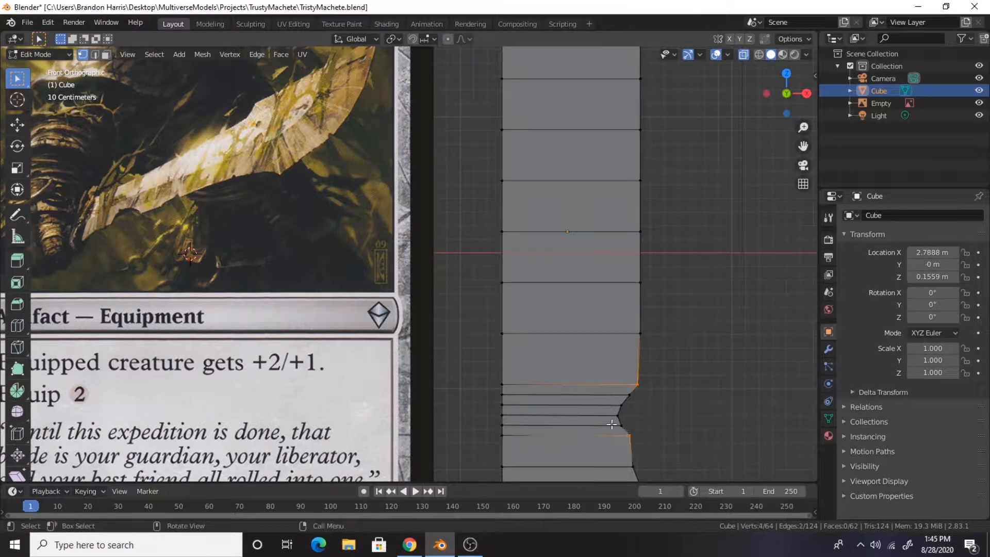
key(g)
key(x)
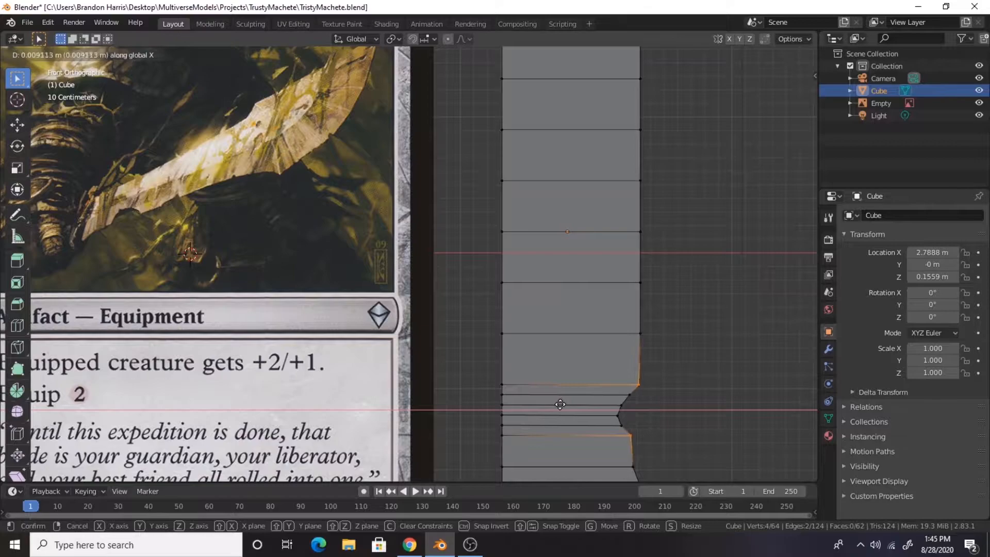
click(559, 403)
Adjust the right-side vertices on the notch's upper slope inward along X
drag(628, 410, 625, 389)
key(g)
key(x)
click(612, 400)
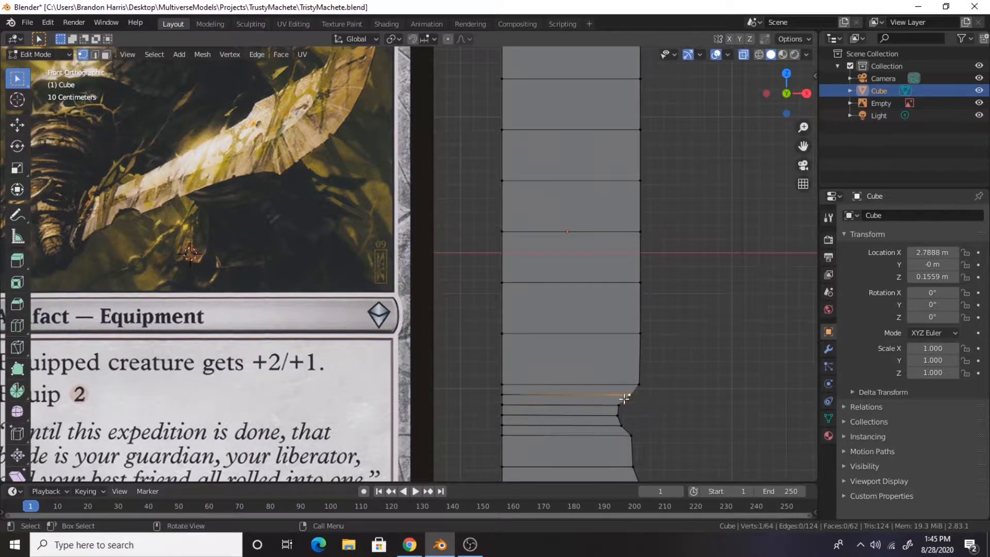
key(g)
key(x)
click(649, 429)
click(699, 447)
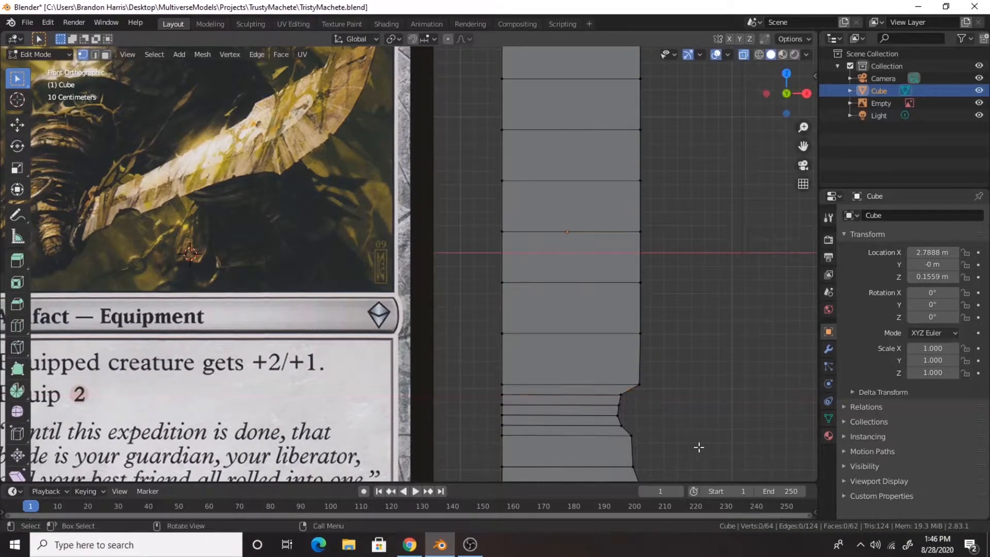
click(640, 428)
drag(635, 268, 693, 322)
key(g)
key(x)
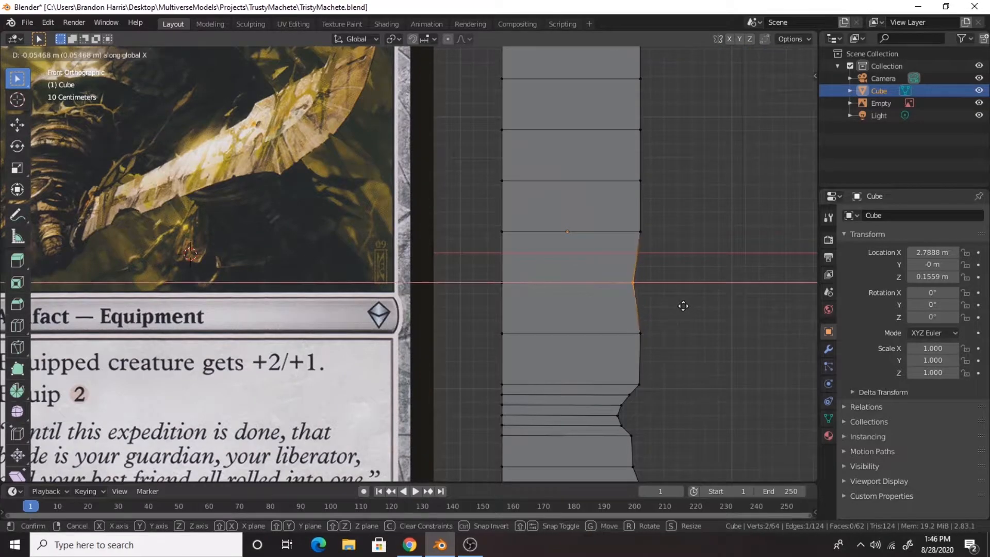
right_click(683, 305)
right_click(686, 306)
click(773, 303)
Raise the fourth vertex row from the top of the slab slightly along Z, closer to the third row
shift+middle_drag(732, 285, 713, 400)
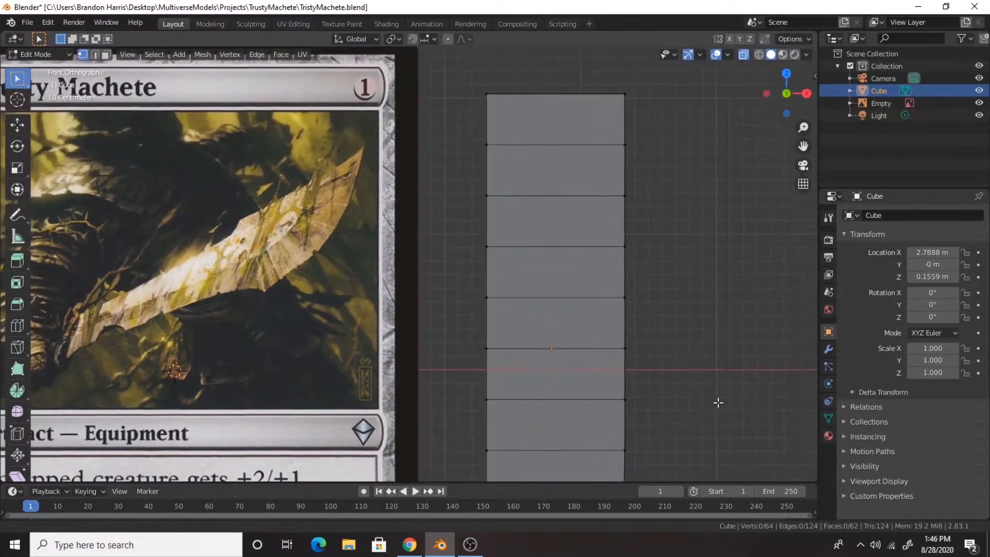
drag(628, 168, 682, 221)
scroll(681, 215, down, 4)
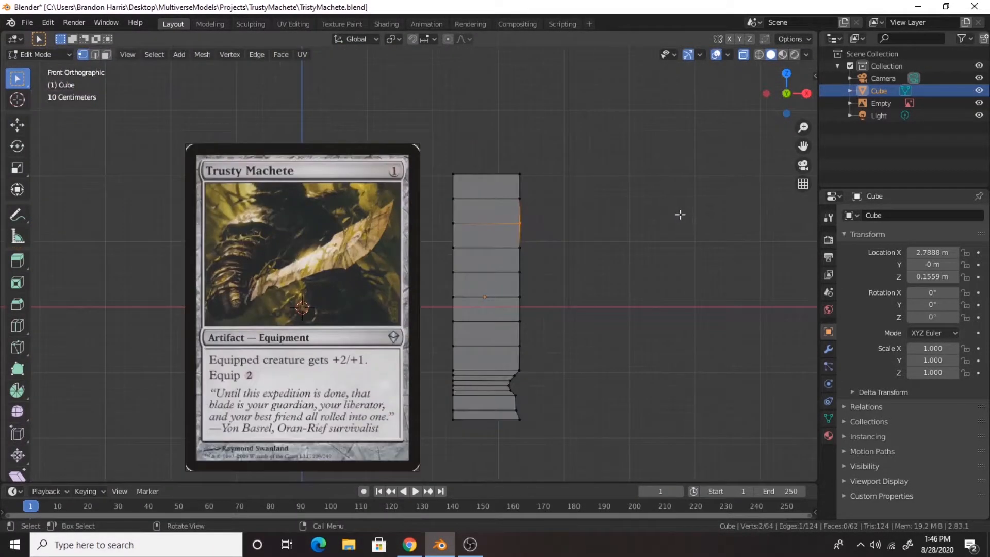
scroll(681, 214, up, 2)
drag(589, 227, 423, 253)
key(g)
key(z)
click(459, 214)
Pull the fourth row's right-side vertices outward about 0.33 m along X to form a point
mouse_move(595, 244)
mouse_down()
mouse_move(560, 214)
mouse_move(583, 239)
mouse_up()
key(g)
key(x)
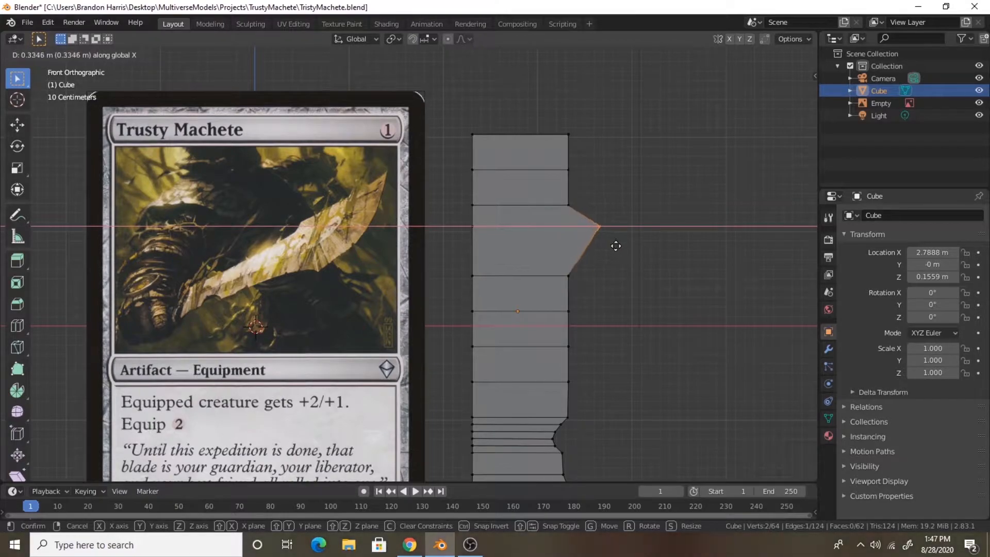
click(615, 246)
Raise the fifth row about 0.2 m along Z and shift its right-side vertices outward under the point
drag(590, 289, 436, 261)
key(g)
key(z)
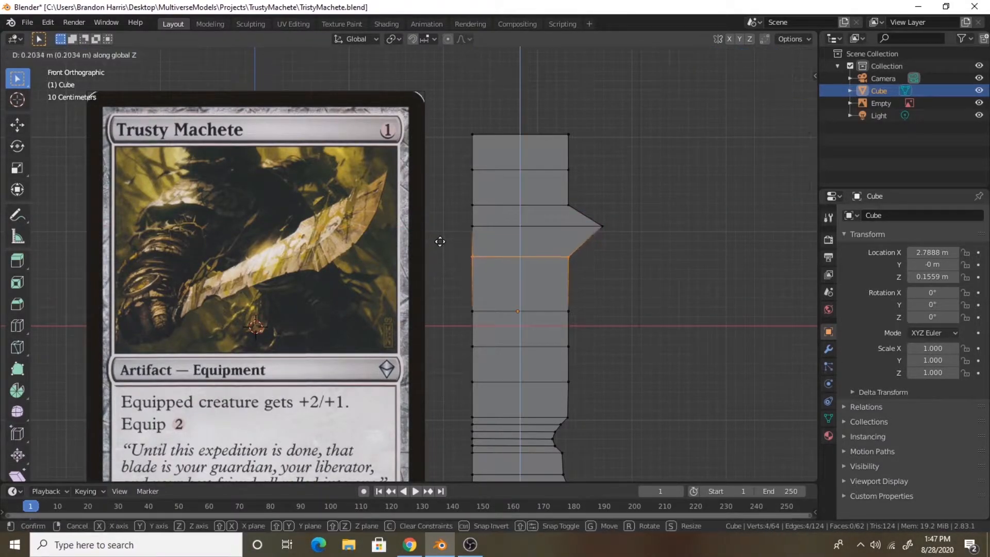
click(440, 238)
drag(558, 242, 583, 268)
key(g)
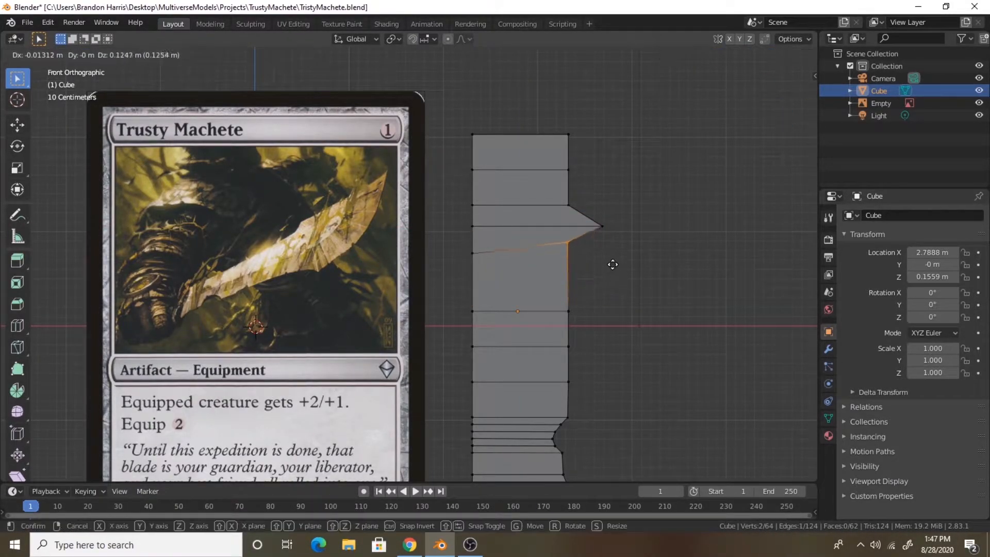
click(626, 272)
Raise the sixth and fifth rows along Z so they sit closely spaced below the protruding point
drag(588, 326, 433, 299)
key(g)
key(z)
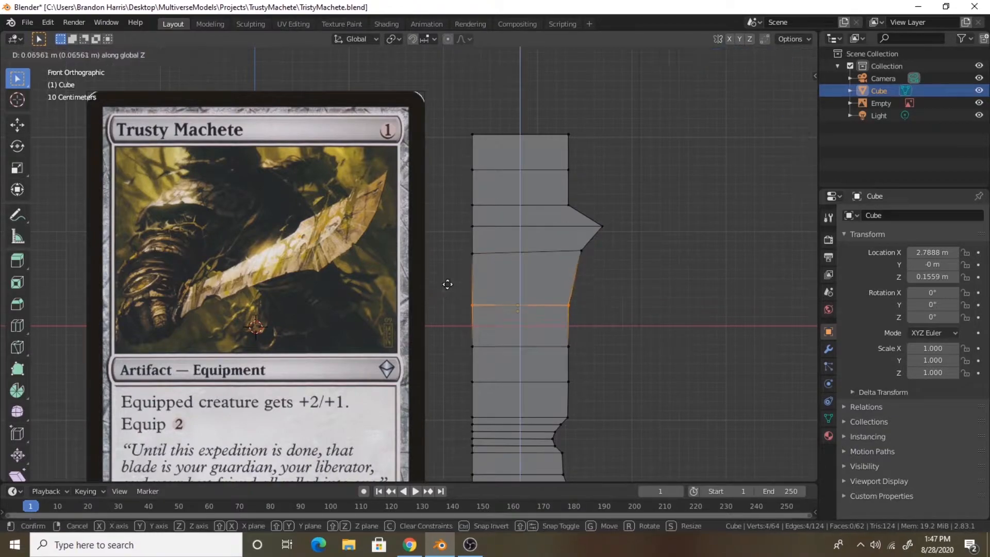
click(447, 268)
drag(460, 241, 616, 270)
key(g)
key(z)
click(619, 259)
key(g)
key(z)
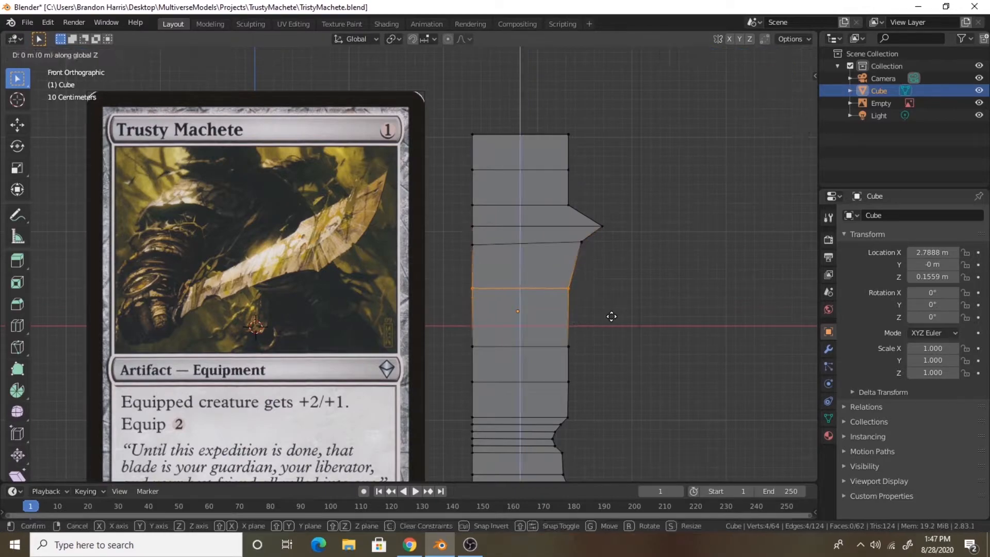
click(625, 287)
Nudge the fifth row's right-side vertices slightly upward toward the point
drag(573, 234, 588, 250)
key(g)
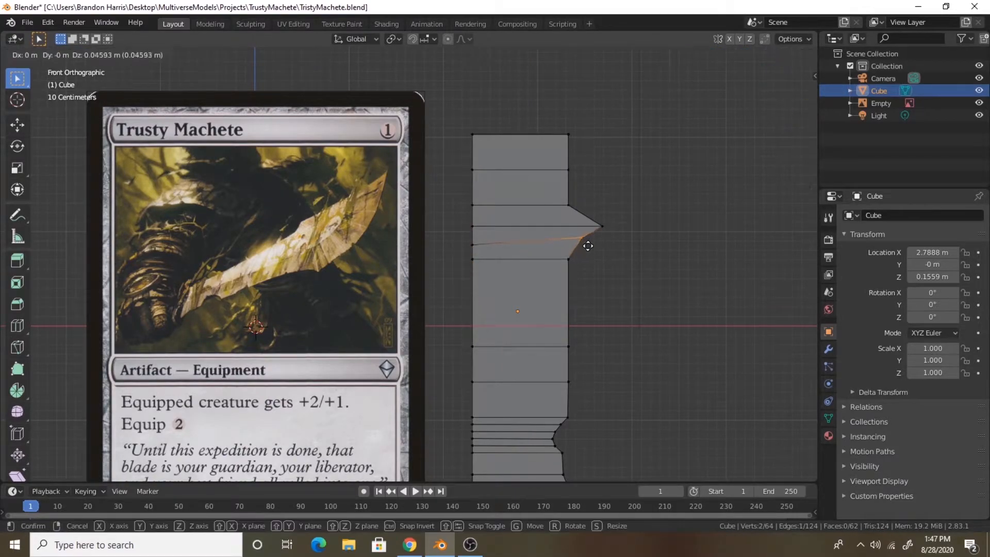
click(590, 248)
Raise the seventh row along Z to just below the sixth row
drag(464, 333, 619, 372)
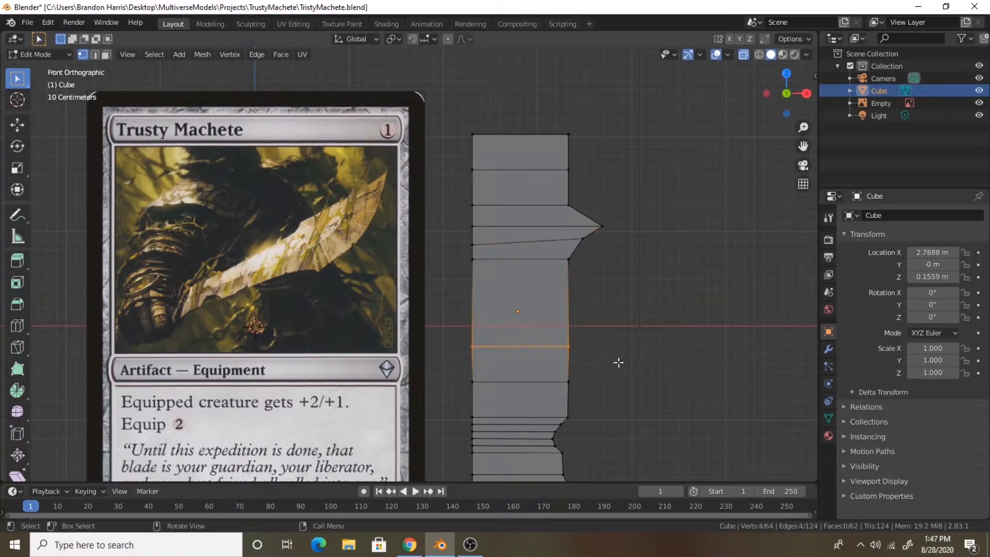
key(g)
key(z)
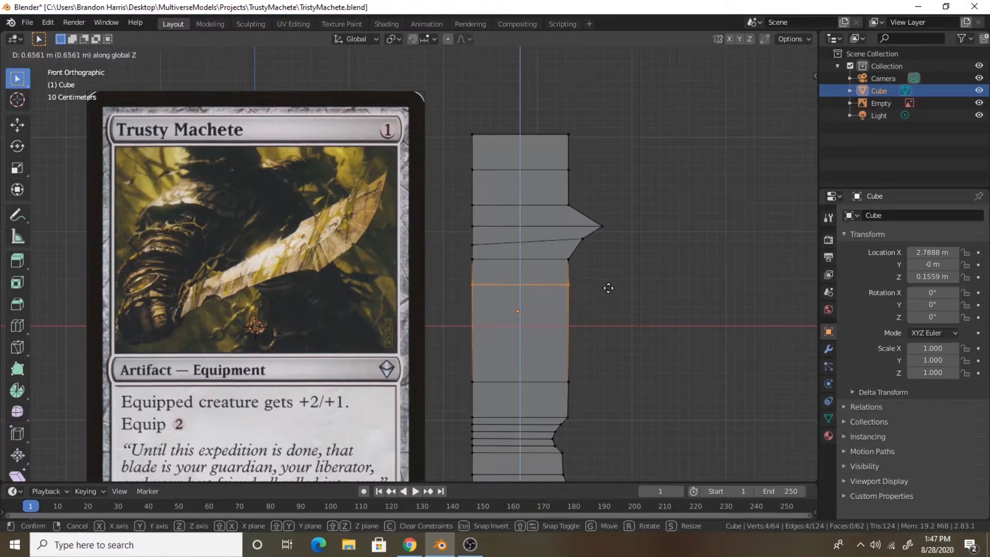
click(573, 271)
Shift the sixth row's right-side vertices slightly outward and up, and raise the right-side vertices of the seventh row
drag(573, 271, 561, 249)
key(g)
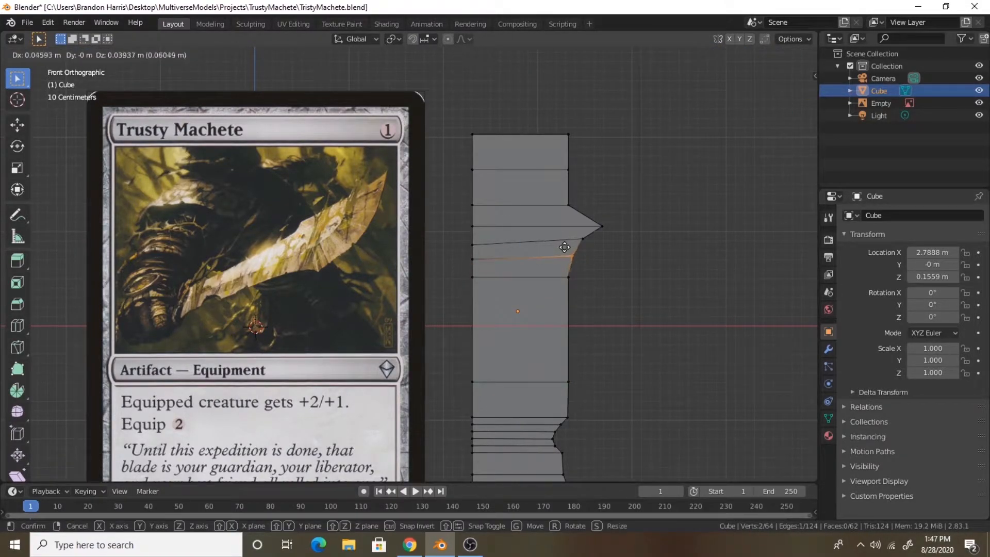
click(565, 247)
click(570, 278)
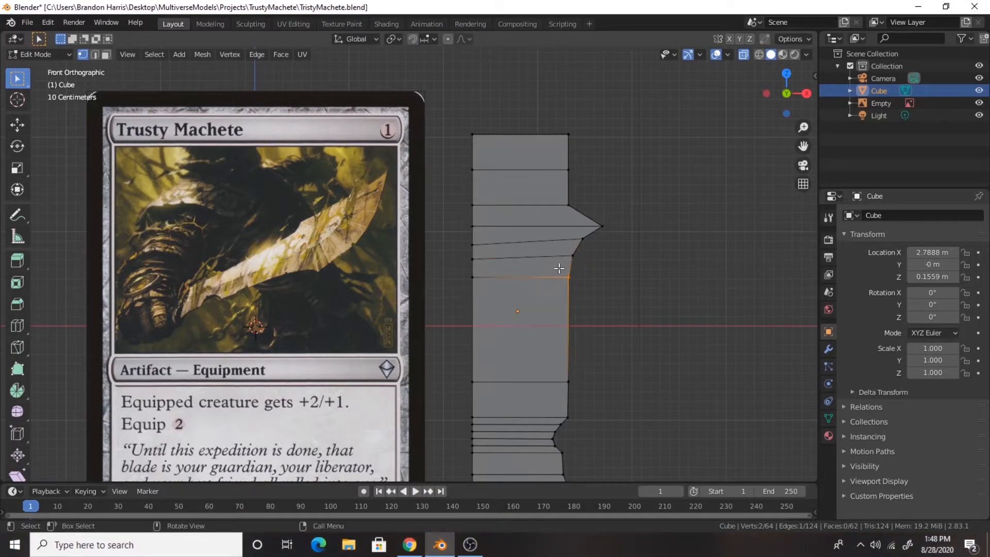
key(g)
click(558, 259)
Raise the eighth row along Z to just below the seventh, and nudge the seventh row's right-side vertices slightly outward
alt+click(448, 366)
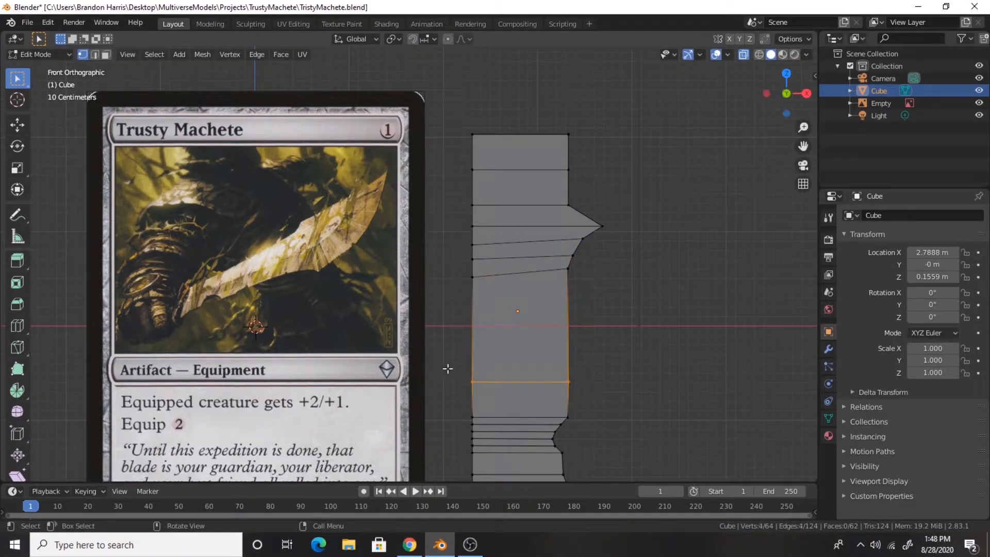
key(g)
key(z)
click(479, 277)
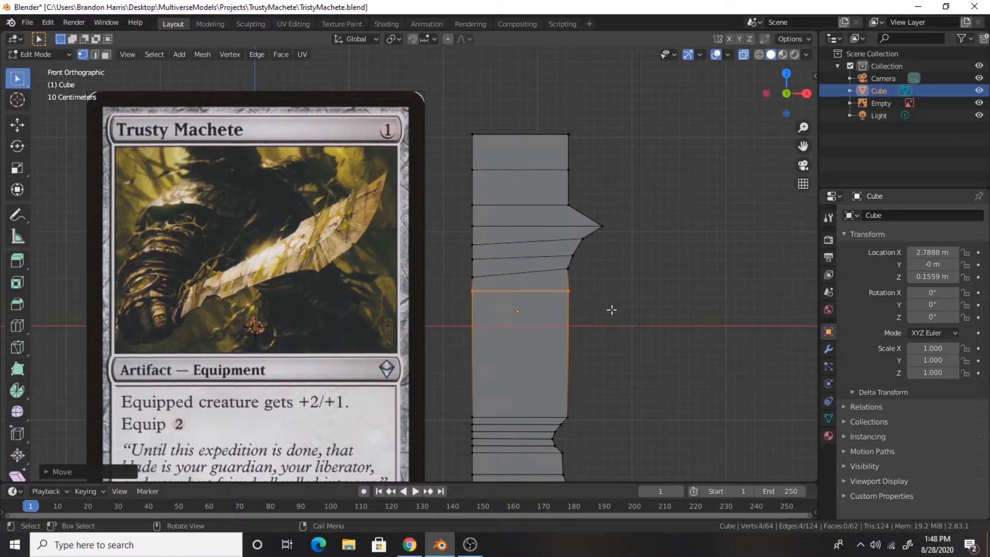
click(579, 279)
key(g)
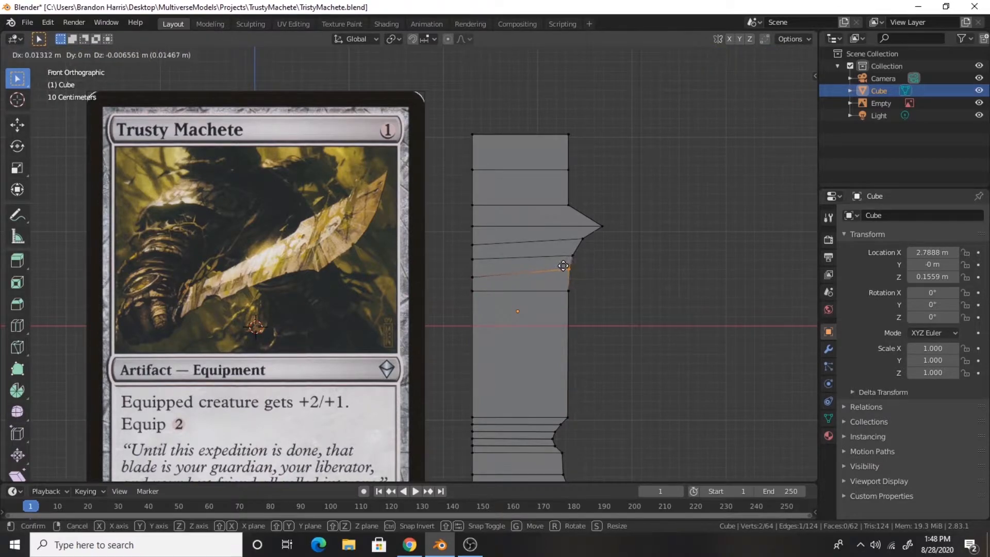
click(564, 266)
Fine-tune the right-side vertices just below the protruding point to smooth the concave curve
scroll(597, 270, up, 4)
drag(735, 235, 766, 261)
key(g)
click(773, 254)
click(781, 231)
key(g)
right_click(776, 226)
drag(736, 193, 789, 234)
key(g)
click(795, 234)
Pull the right-side vertices of the three uppermost rows outward to widen the blade's upper end into a rounded belly
scroll(687, 175, down, 3)
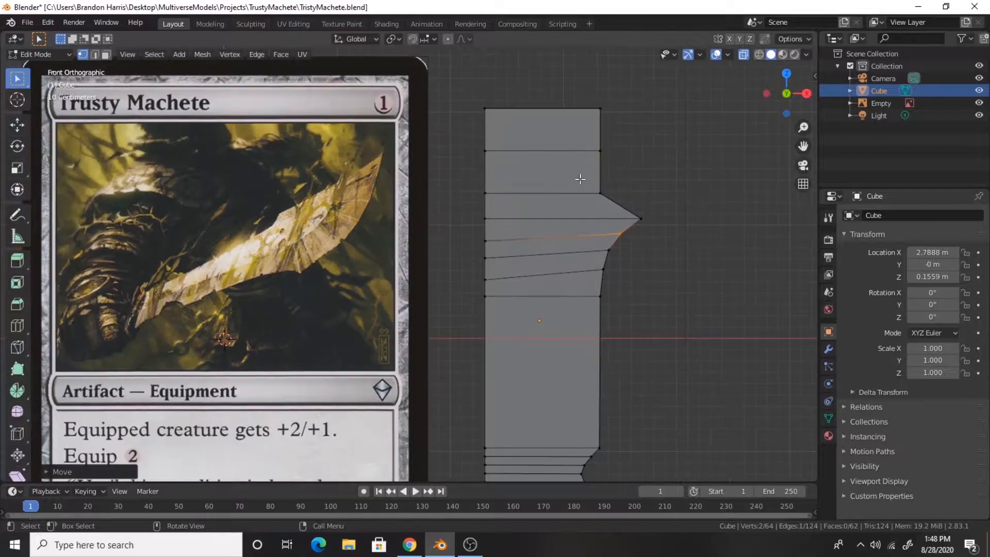
click(582, 194)
key(g)
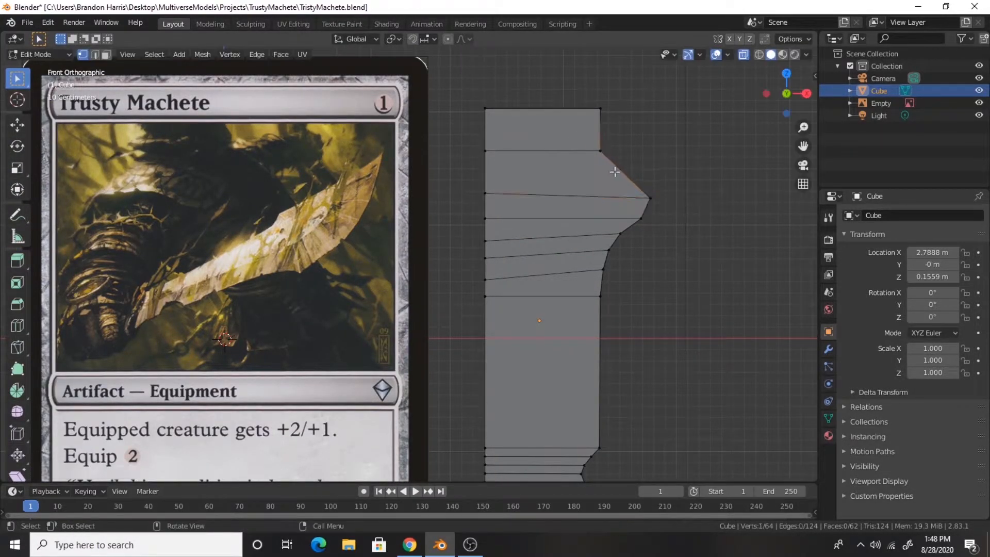
click(689, 172)
click(601, 109)
key(g)
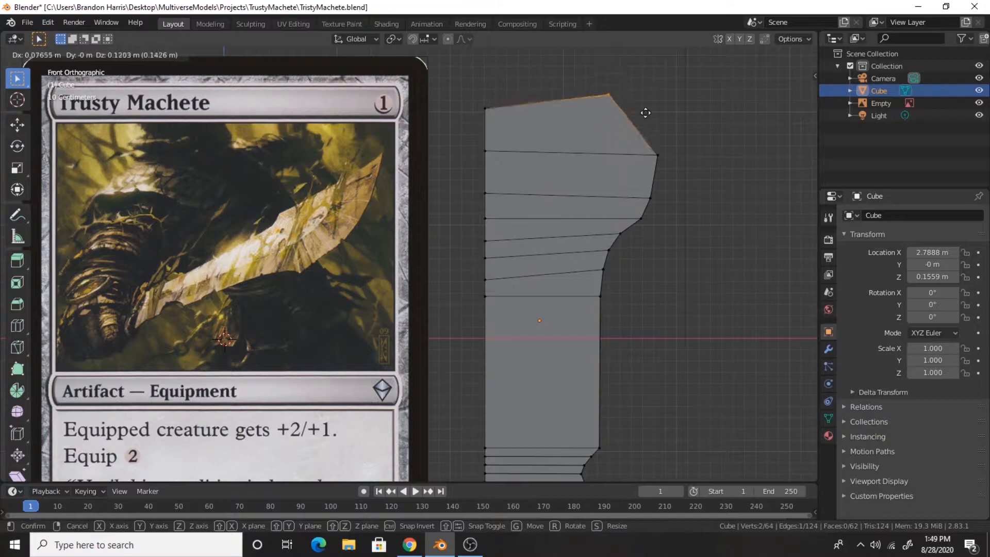
click(667, 118)
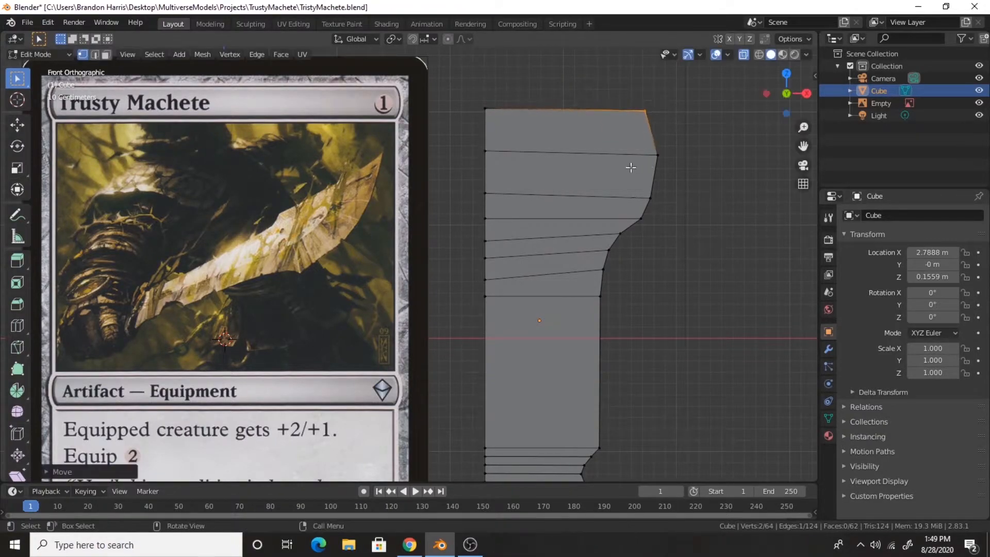
Move all the vertices along the blade's straight left edge inward to narrow the blade
drag(464, 97, 671, 137)
scroll(520, 183, down, 3)
scroll(541, 208, up, 1)
drag(442, 127, 494, 486)
key(g)
click(525, 298)
drag(472, 113, 526, 312)
In Object Mode, move the blade along X to about 2.06 m, close beside the reference card
key(Tab)
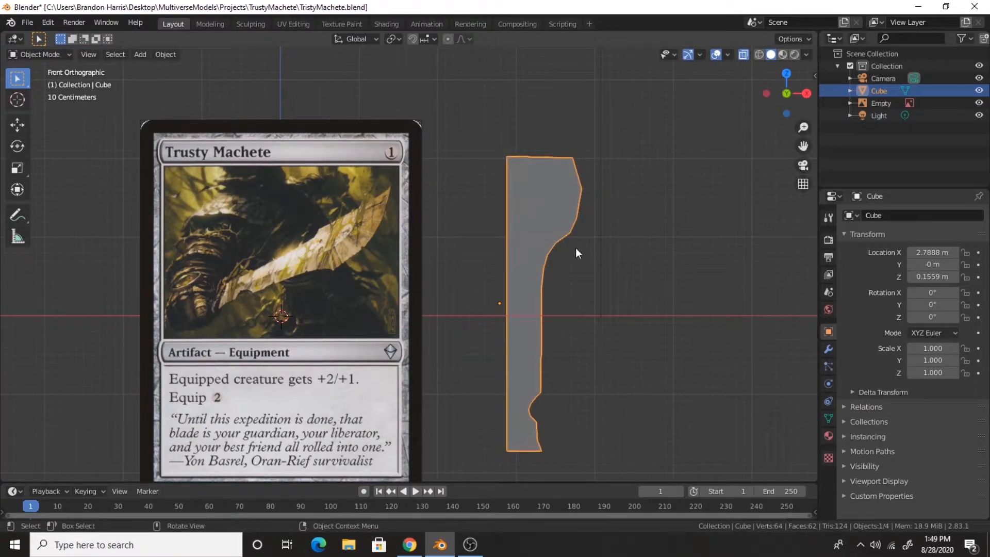
key(g)
key(x)
click(404, 240)
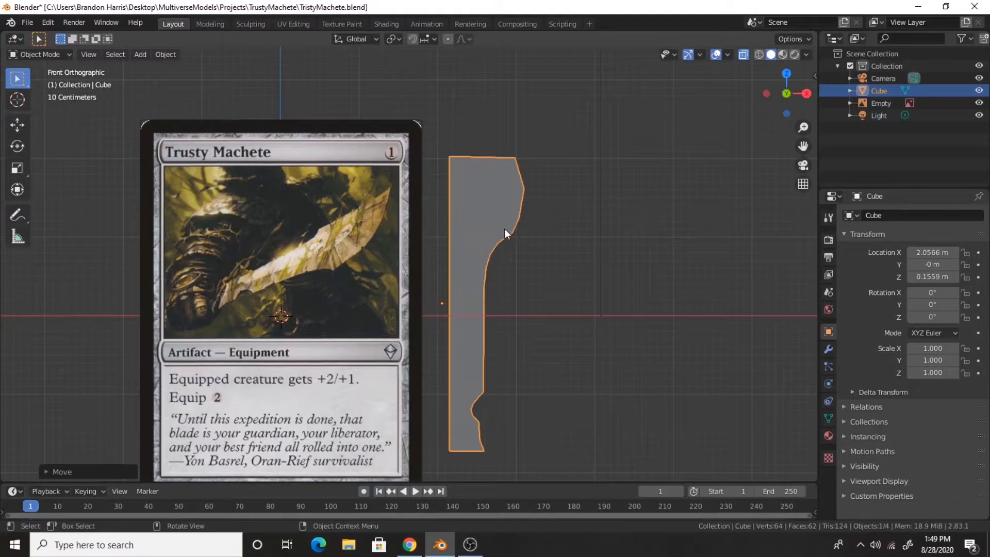
Return to Edit Mode, select the blade's top face and extrude it upward to add a tip section
key(Tab)
scroll(450, 169, up, 4)
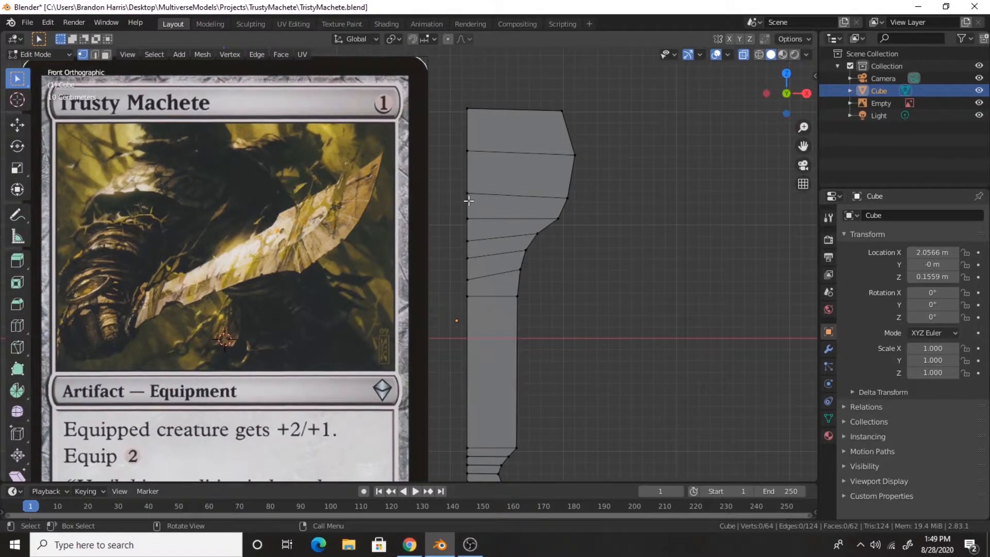
click(515, 107)
middle_drag(515, 107, 511, 217)
key(3)
click(523, 159)
key(KP_1)
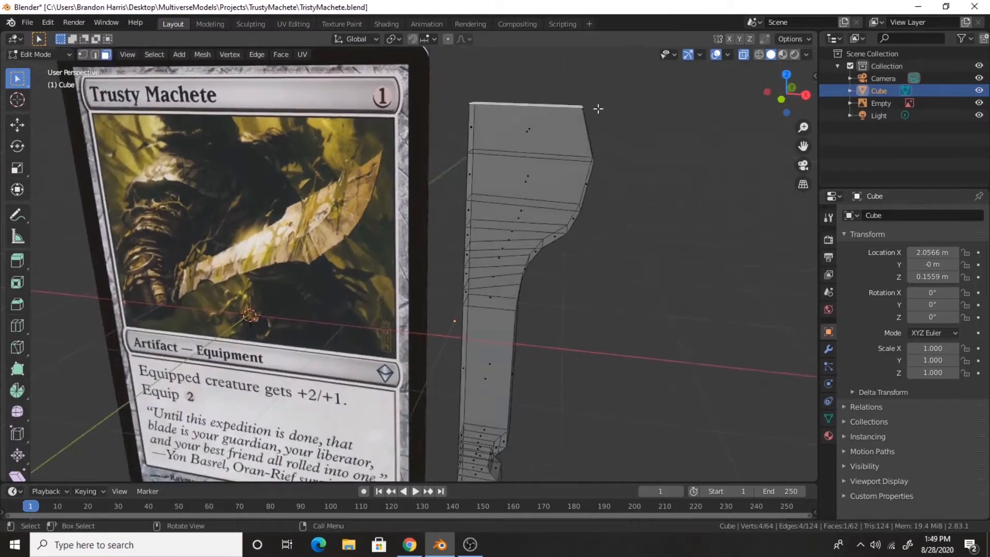
key(e)
click(560, 70)
scroll(540, 93, down, 1)
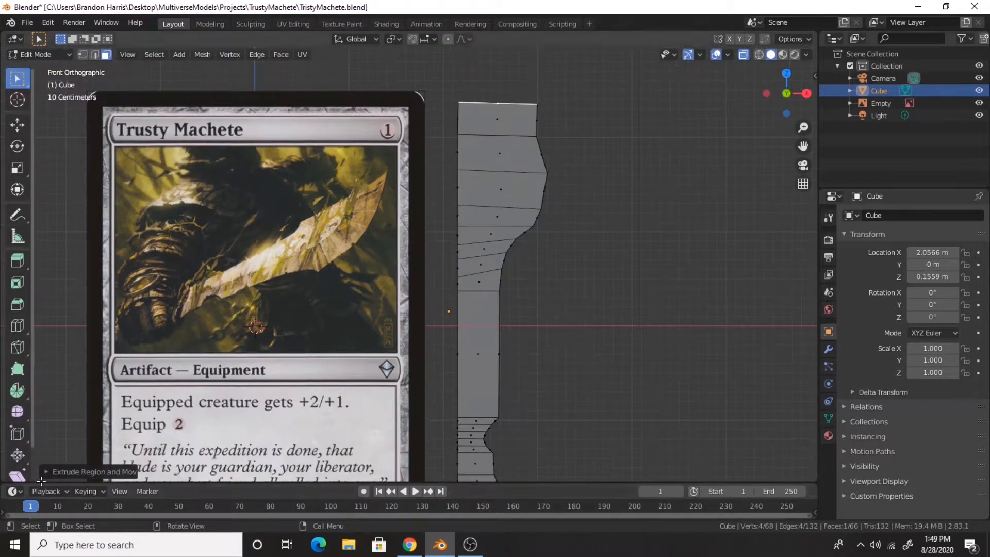
scroll(567, 122, up, 3)
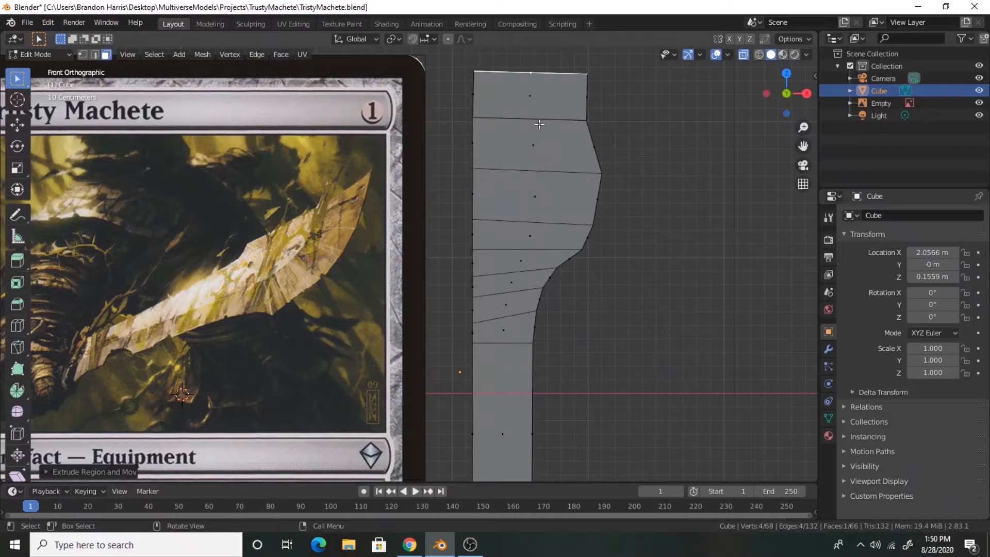
Move the tip's upper-right vertices inward and down so the top slopes into the curved edge
key(2)
click(567, 78)
key(g)
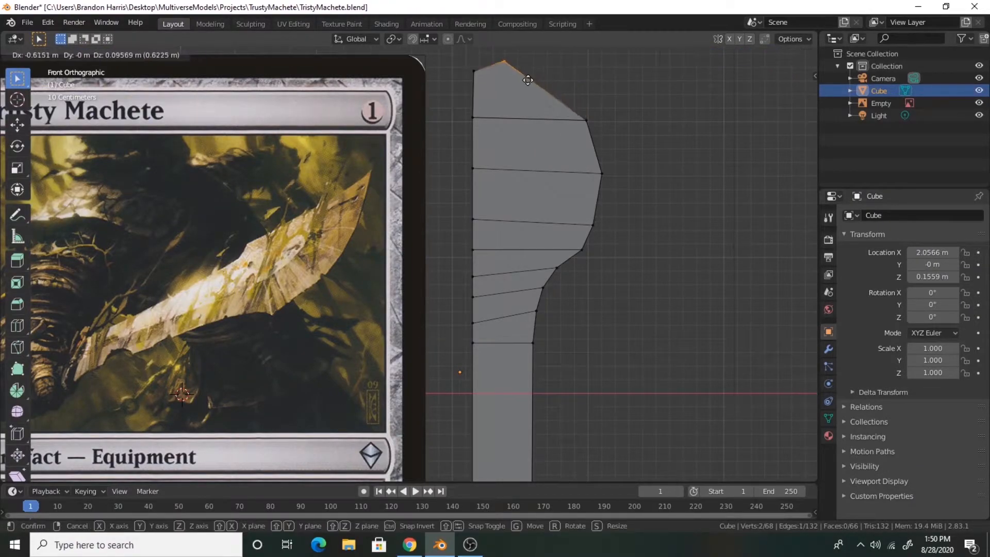
click(511, 64)
click(562, 92)
key(g)
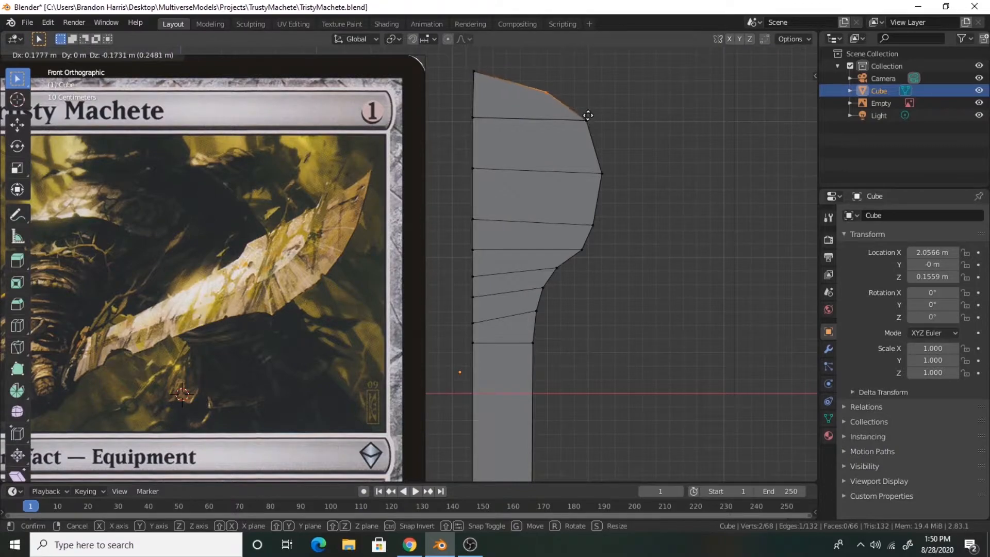
click(589, 116)
Shift the tip's upper-left vertices slightly outward and up to sharpen the point
click(473, 71)
key(g)
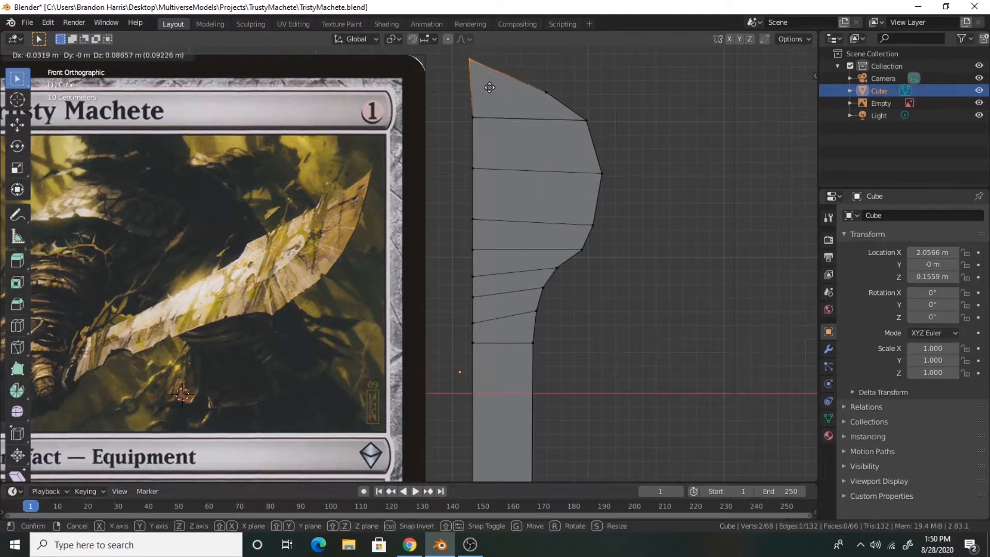
click(504, 114)
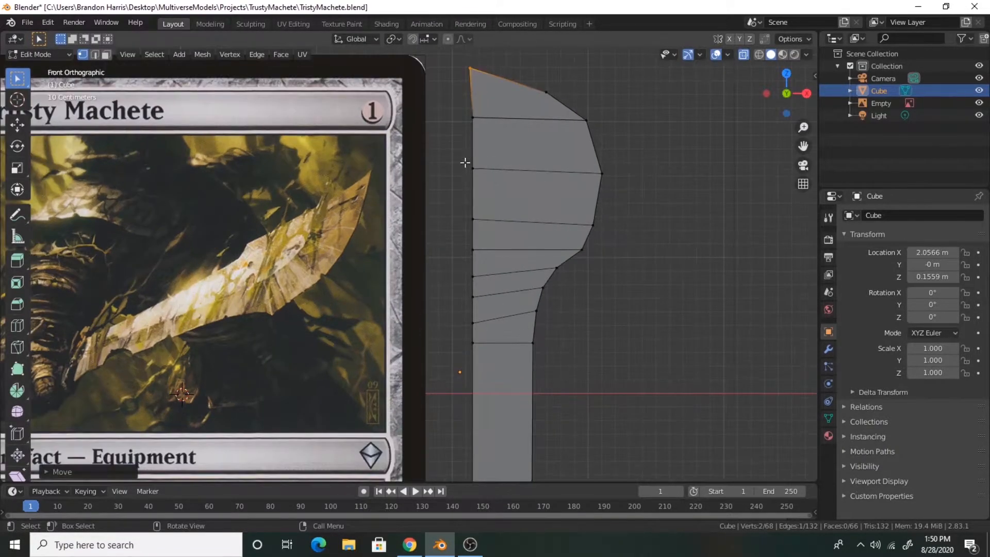
scroll(473, 170, down, 4)
scroll(472, 180, up, 5)
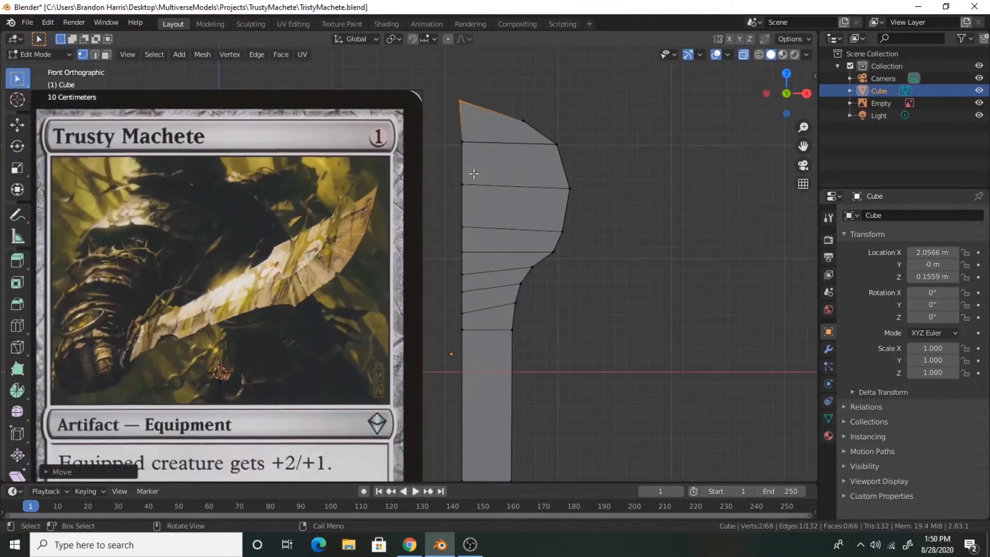
scroll(484, 178, down, 2)
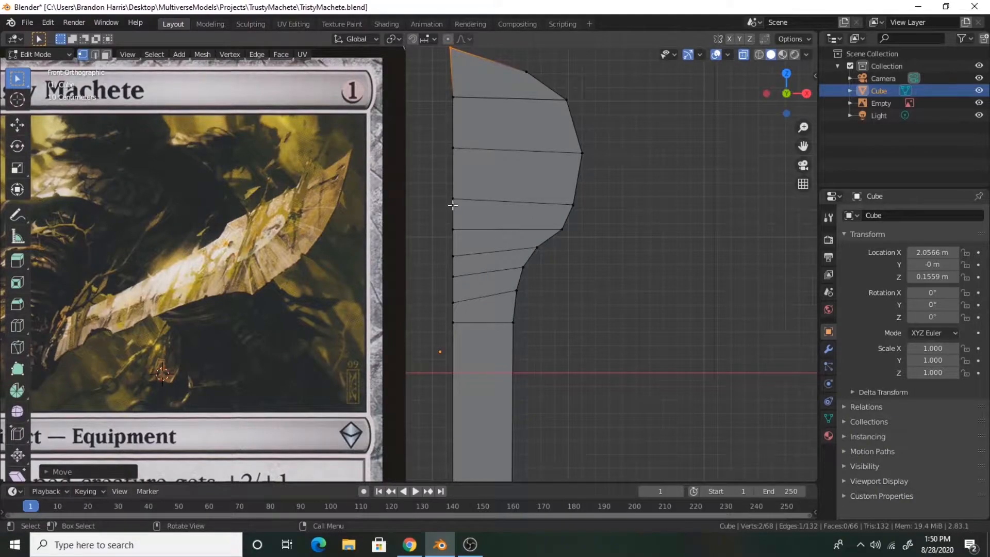
Move the left-side vertices below the wide blade head inward about 0.13 m along X to slim the lower blade
drag(467, 348, 468, 349)
scroll(468, 349, down, 4)
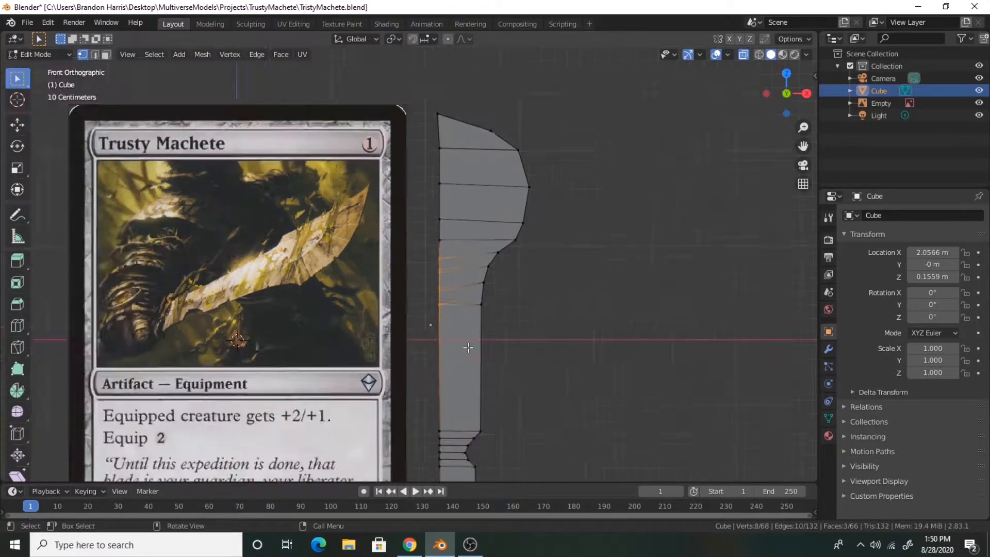
drag(417, 256, 443, 434)
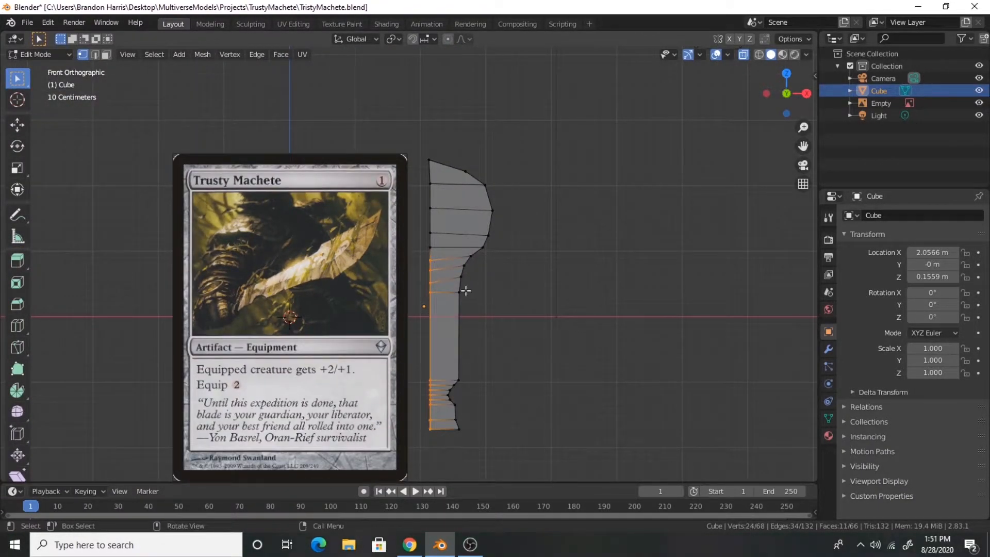
key(g)
key(x)
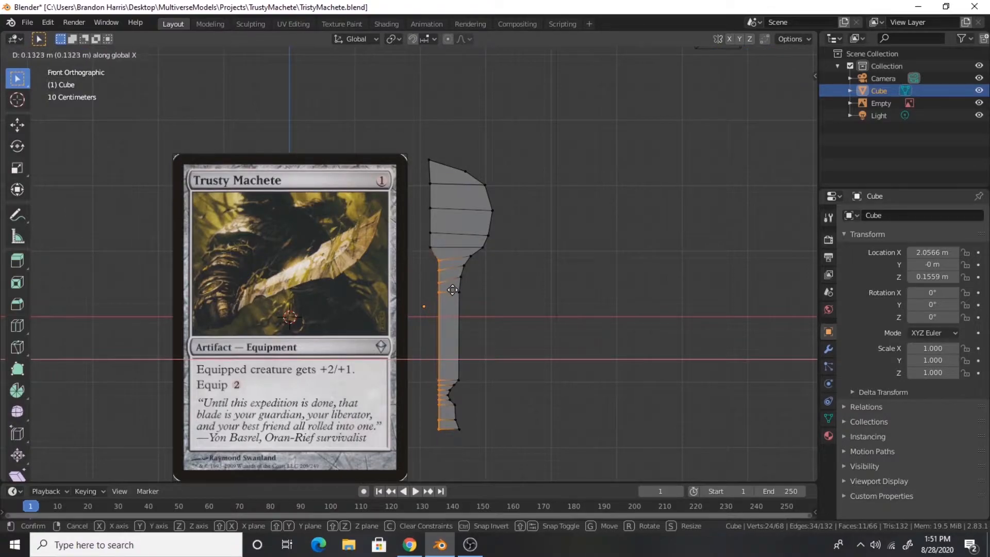
click(453, 291)
Move the right-edge vertices of the wide blade head inward about 0.16 m along X to narrow it
scroll(493, 273, up, 3)
drag(581, 271, 497, 71)
key(x)
key(Escape)
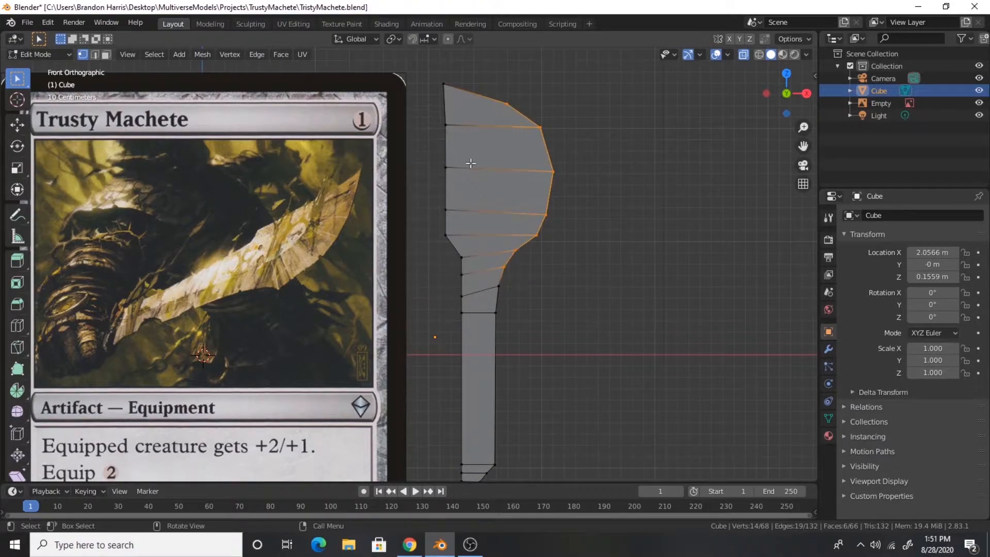
key(g)
key(x)
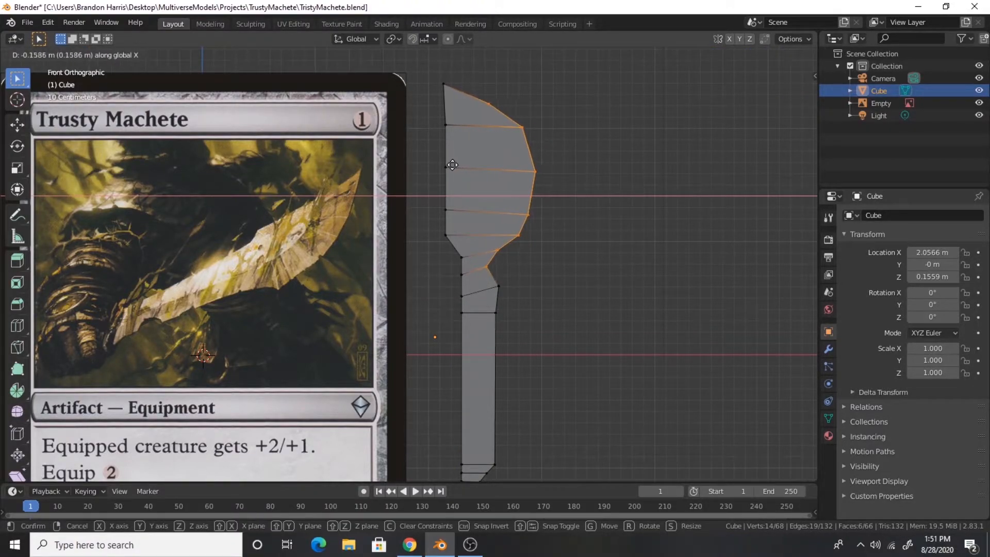
click(453, 165)
Move the pinched neck vertex on the blade's right edge outward along X to remove the dent
click(490, 268)
key(g)
key(x)
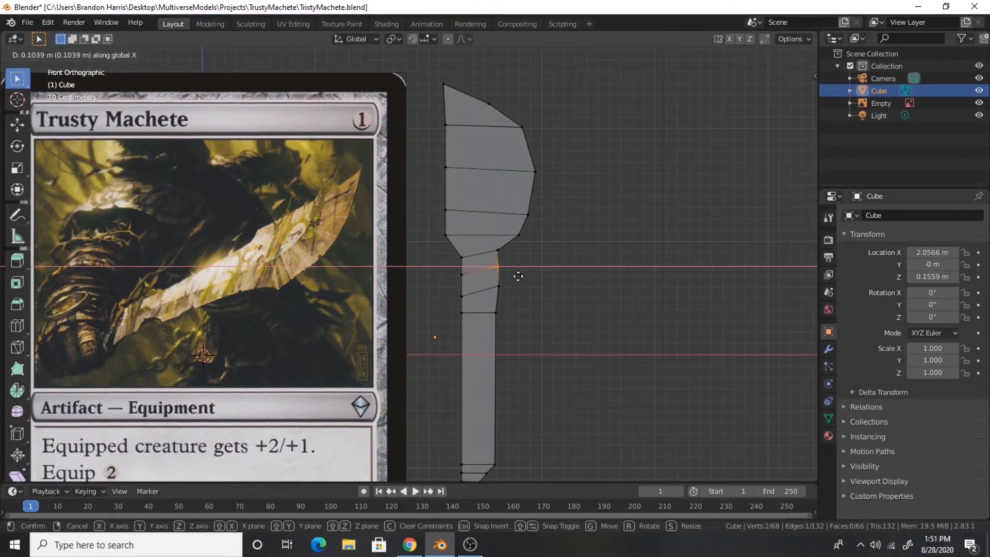
click(509, 275)
key(x)
key(Escape)
Reposition the vertices along the right side of the neck to smooth the curve beneath the head
shift+click(498, 251)
key(g)
click(519, 273)
drag(503, 290, 480, 277)
key(g)
click(476, 275)
Move the right-edge vertex just below the wide head outward to soften the transition into the neck
drag(485, 241, 497, 250)
drag(498, 238, 516, 262)
key(g)
click(530, 261)
Try to reposition a vertex on the head's lower right curve, and undo the move
click(532, 253)
key(g)
click(499, 219)
right_click(608, 257)
key(ctrl+z)
Nudge the lower neck vertex on the right edge along X into line with the straight edge below
scroll(561, 227, up, 2)
click(535, 330)
drag(560, 308, 521, 280)
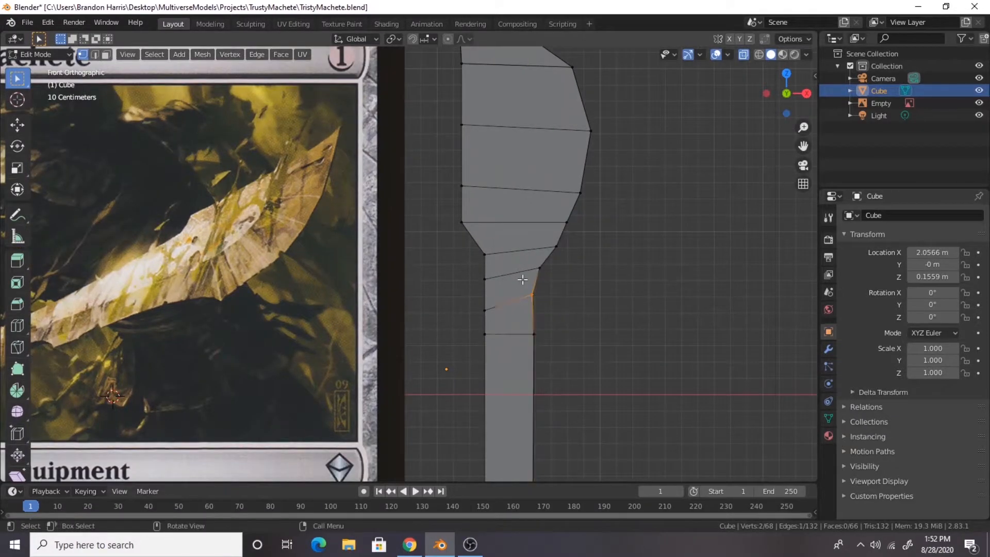
key(g)
key(x)
click(524, 281)
Move all right-side vertices from the neck down through the notch outward along X to widen the lower blade
scroll(524, 281, down, 3)
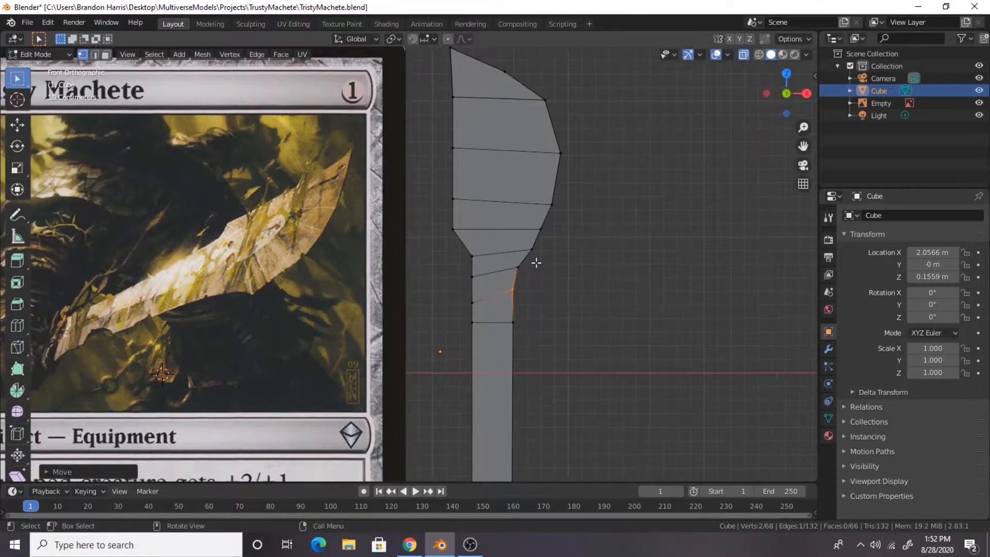
scroll(417, 341, down, 2)
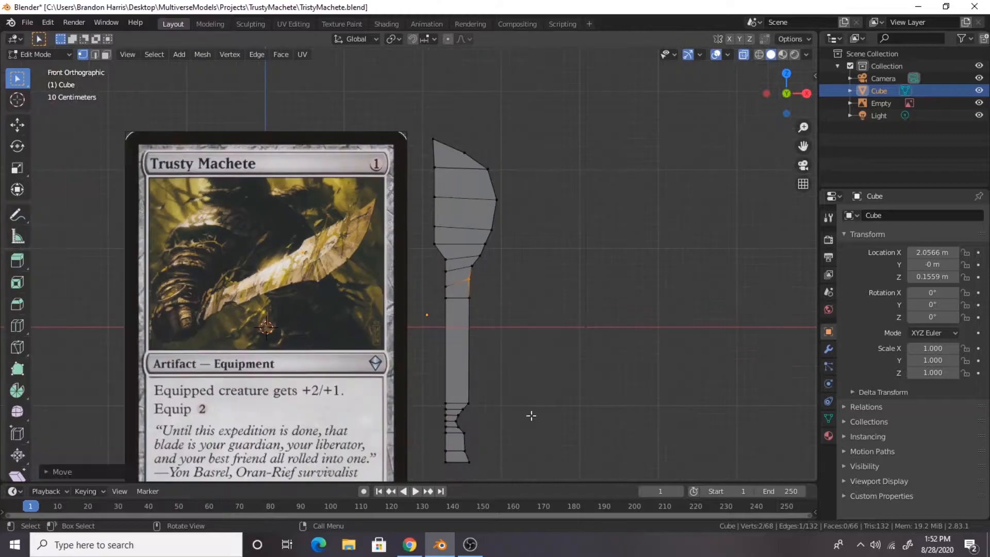
click(453, 258)
mouse_move(457, 263)
mouse_down()
mouse_move(508, 472)
mouse_move(457, 256)
mouse_up()
drag(496, 479, 455, 258)
key(ctrl+z)
key(ctrl+shift+z)
drag(492, 468, 457, 242)
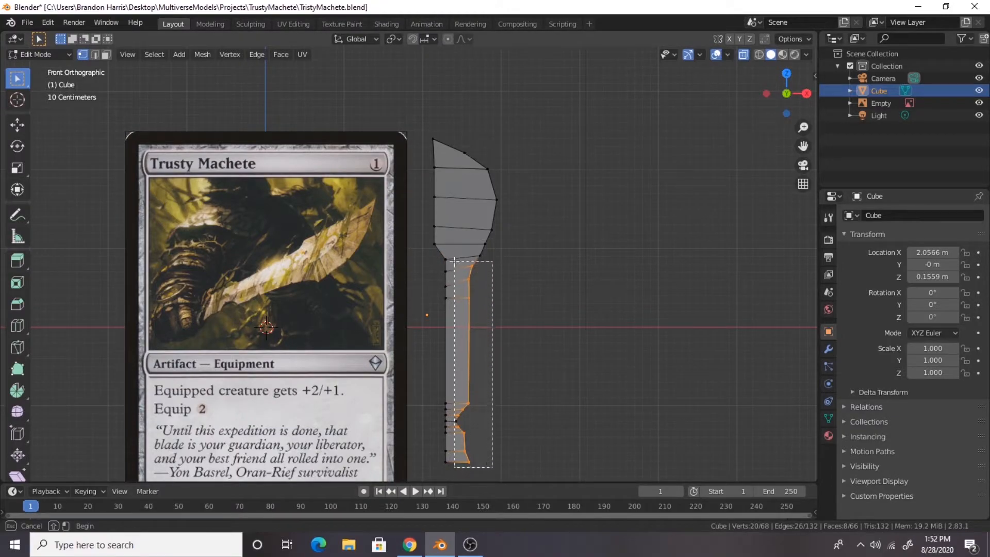
key(g)
key(x)
click(507, 383)
Adjust the right-edge vertex at the base of the head's curve slightly inward and down
scroll(507, 383, up, 4)
drag(543, 236, 574, 256)
key(g)
click(567, 262)
Try to move the next vertex up the head's right curve inward, and undo the move
click(567, 223)
key(g)
click(541, 226)
click(712, 239)
key(ctrl+z)
key(ctrl+z)
Move the head's two lower right-edge vertices outward, raising the upper one, to round out the belly
drag(537, 215, 583, 233)
key(g)
click(600, 225)
drag(562, 179, 601, 208)
key(g)
click(616, 188)
scroll(615, 186, down, 3)
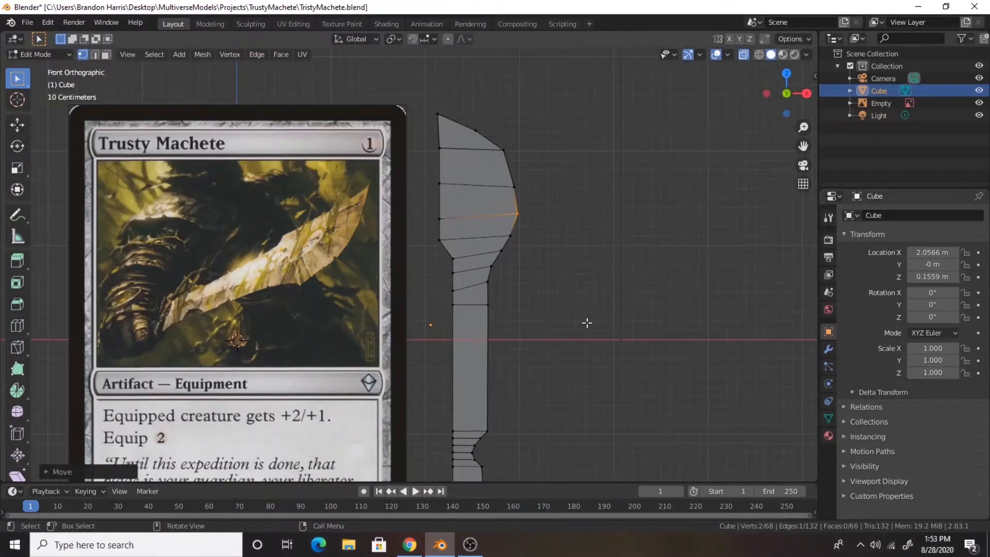
scroll(587, 323, down, 1)
click(587, 323)
Add a lengthwise loop cut along the whole blade and slide it slightly toward the cutting edge
scroll(589, 325, up, 3)
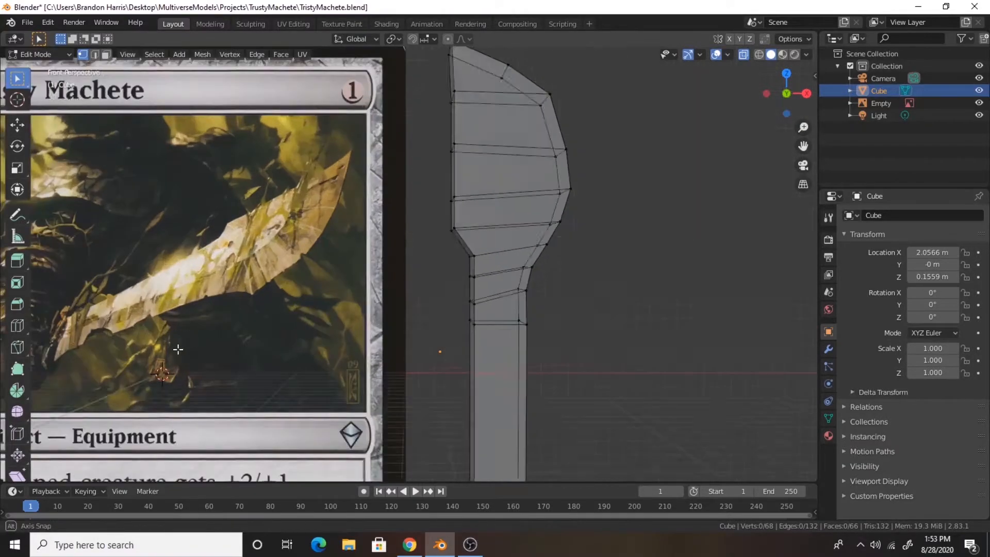
shift+middle_drag(232, 331, 258, 296)
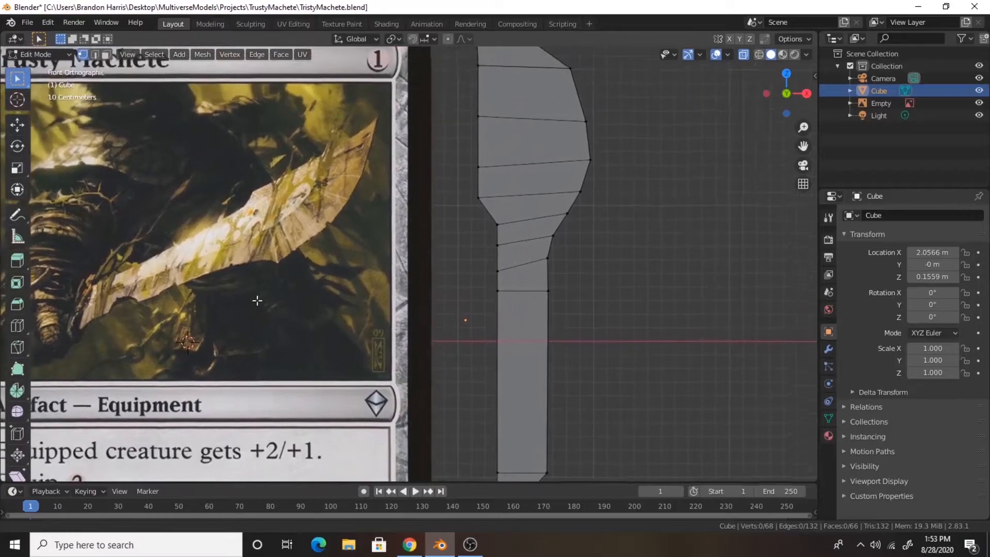
scroll(486, 230, down, 1)
key(2)
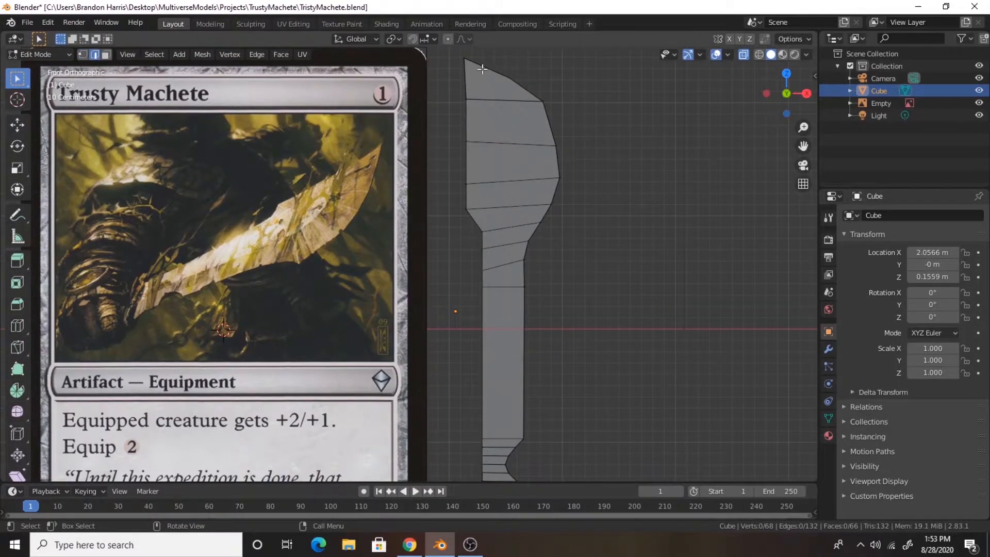
key(ctrl+r)
click(484, 68)
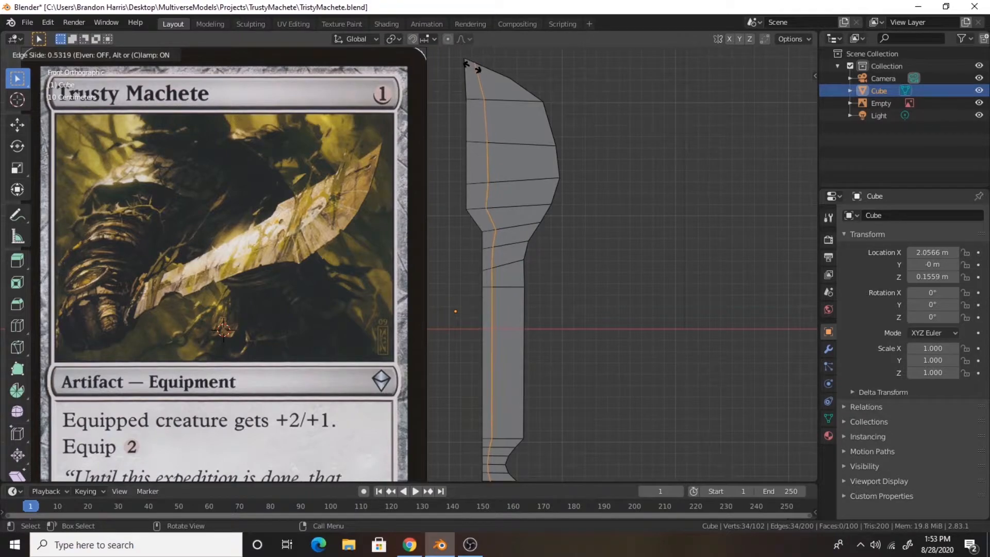
click(479, 68)
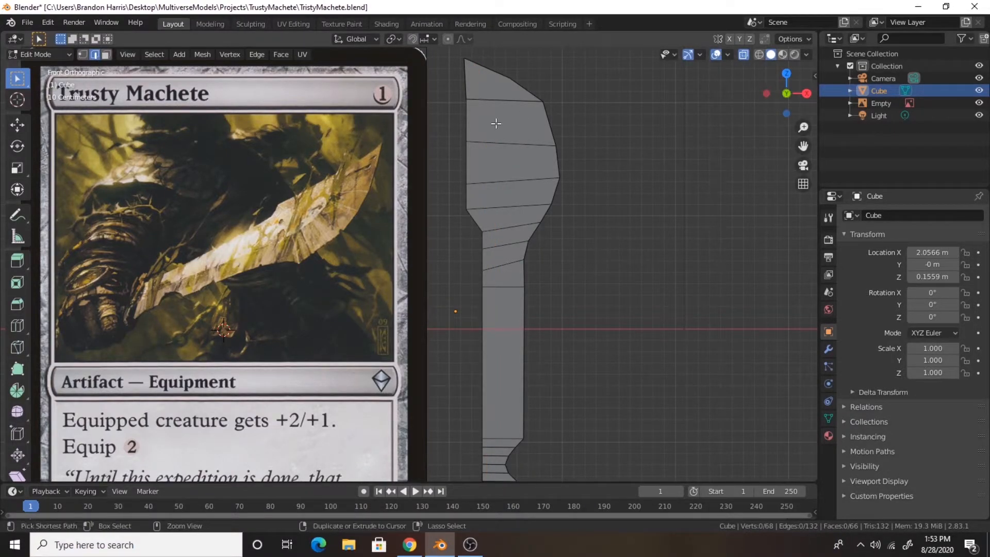
key(g)
key(g)
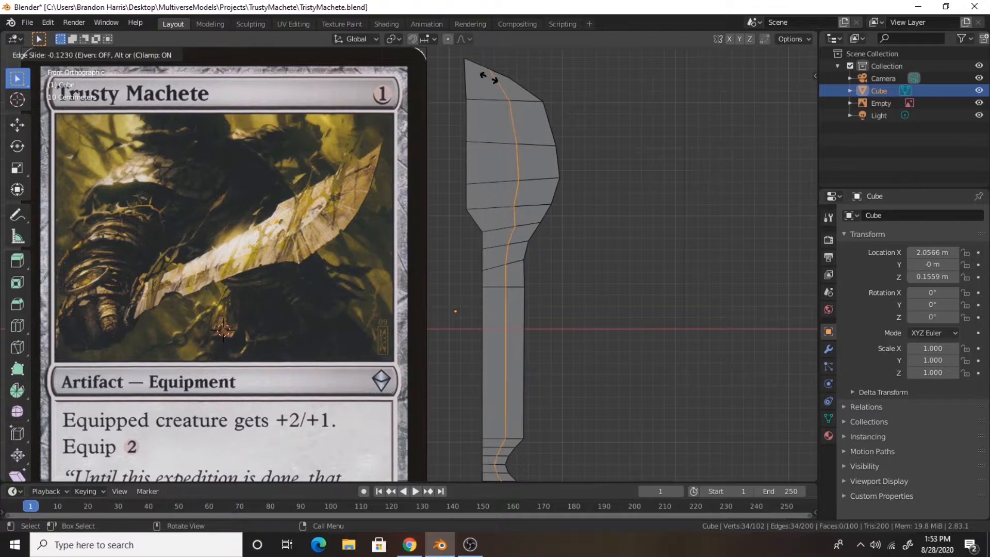
click(497, 86)
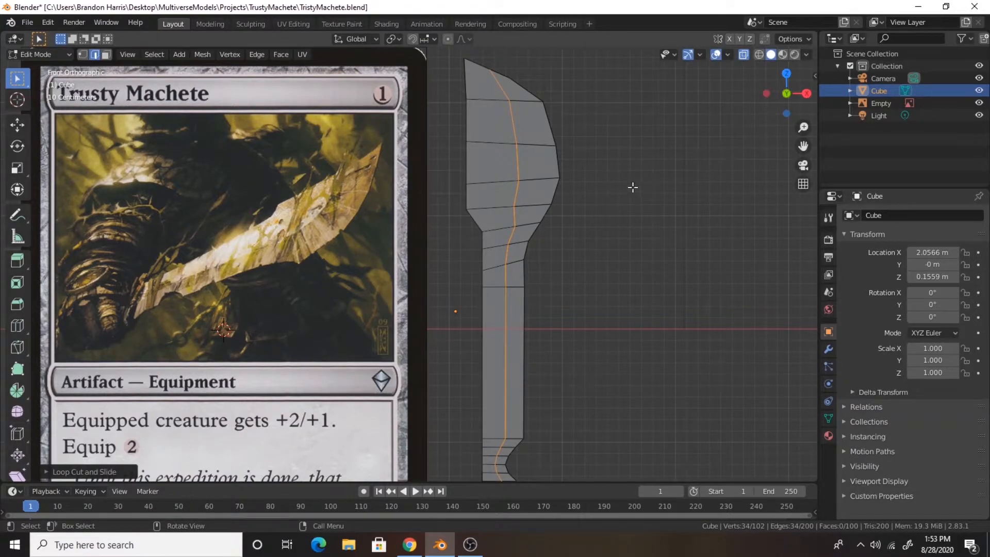
Switch back to vertex selection to edit the upper part of the new lengthwise loop
scroll(633, 187, down, 1)
scroll(619, 207, up, 2)
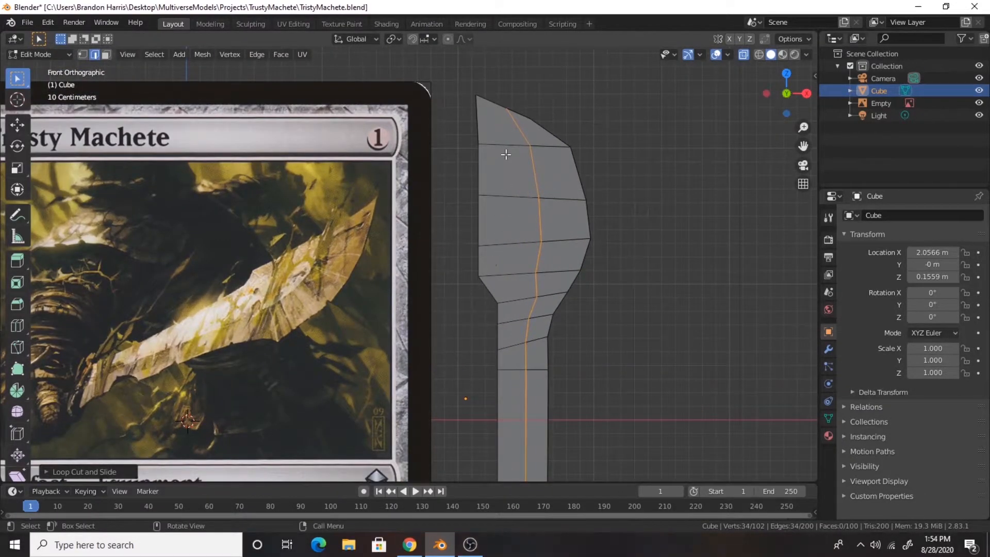
scroll(516, 135, up, 1)
click(549, 123)
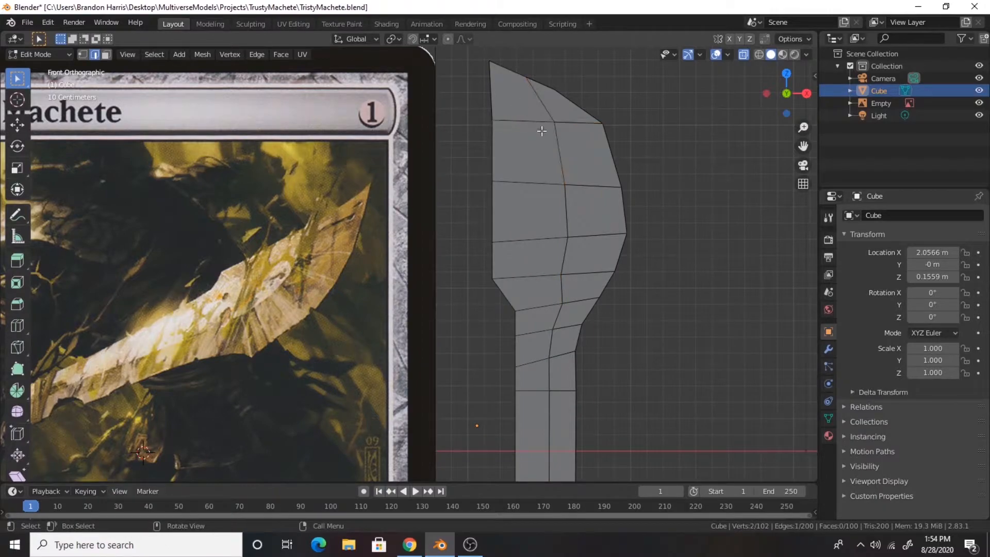
key(1)
scroll(632, 155, down, 5)
scroll(638, 211, up, 5)
middle_drag(552, 66, 530, 161)
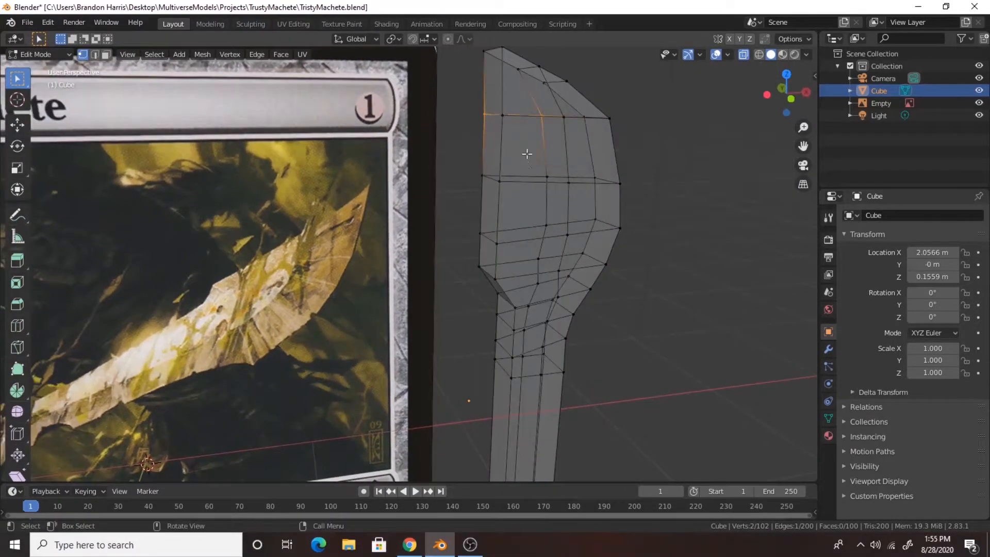
Try to split faces and edges by vertices at the loop's vertex on the row below the tip
key(alt+m)
click(522, 170)
click(564, 118)
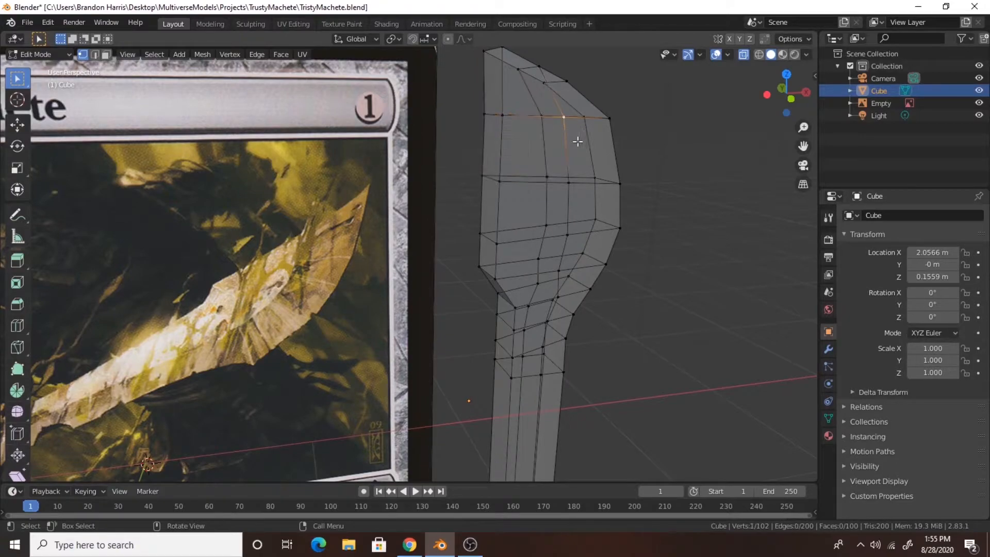
key(alt+m)
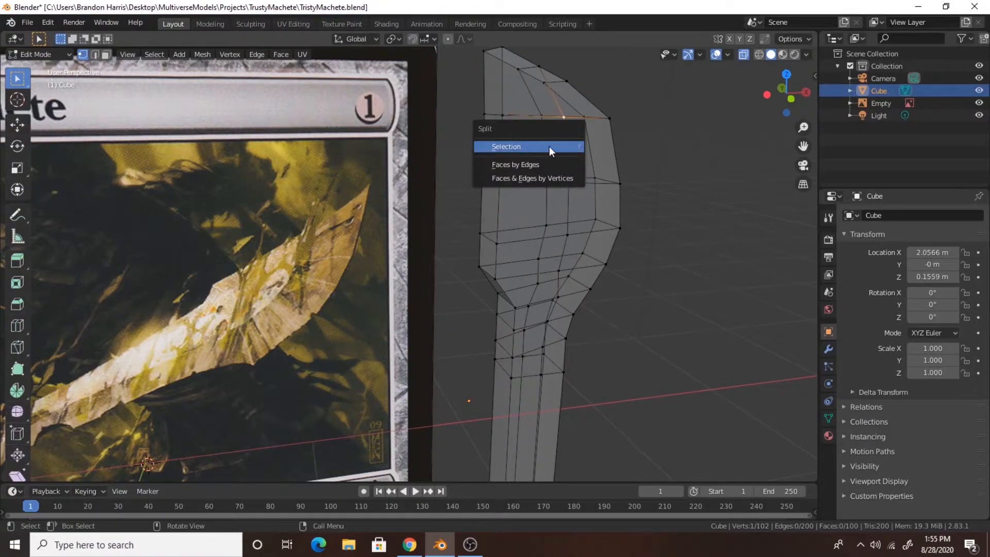
click(550, 180)
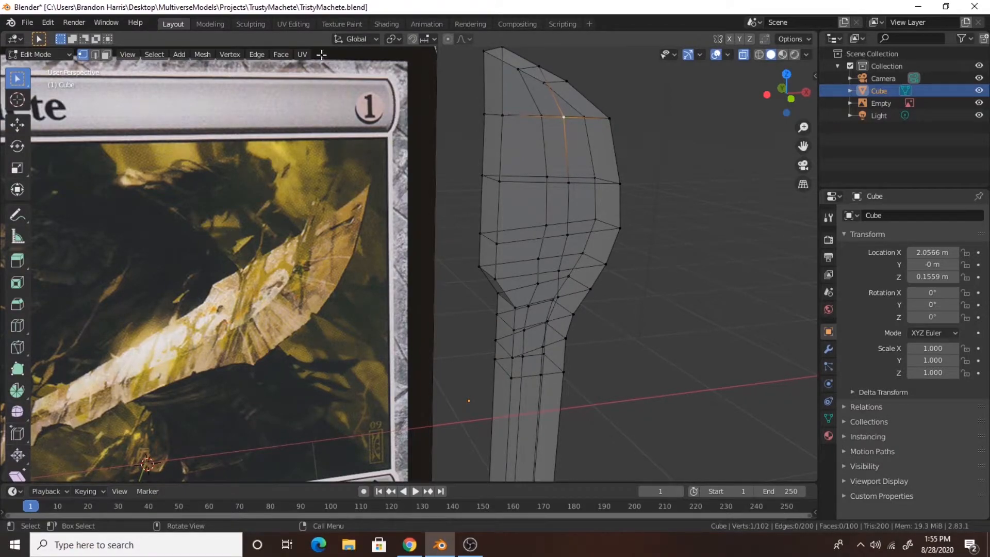
click(48, 22)
key(ctrl+v)
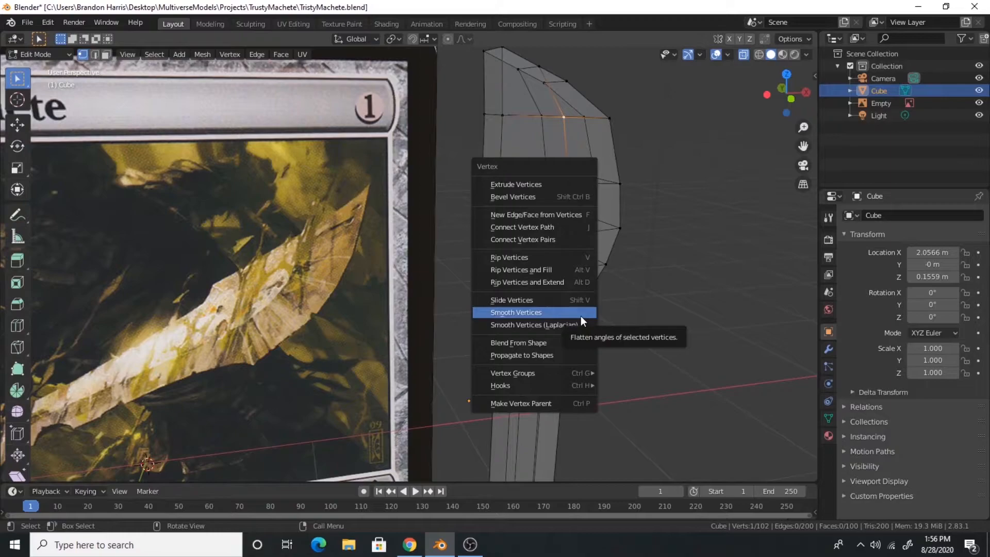
key(Escape)
key(alt+m)
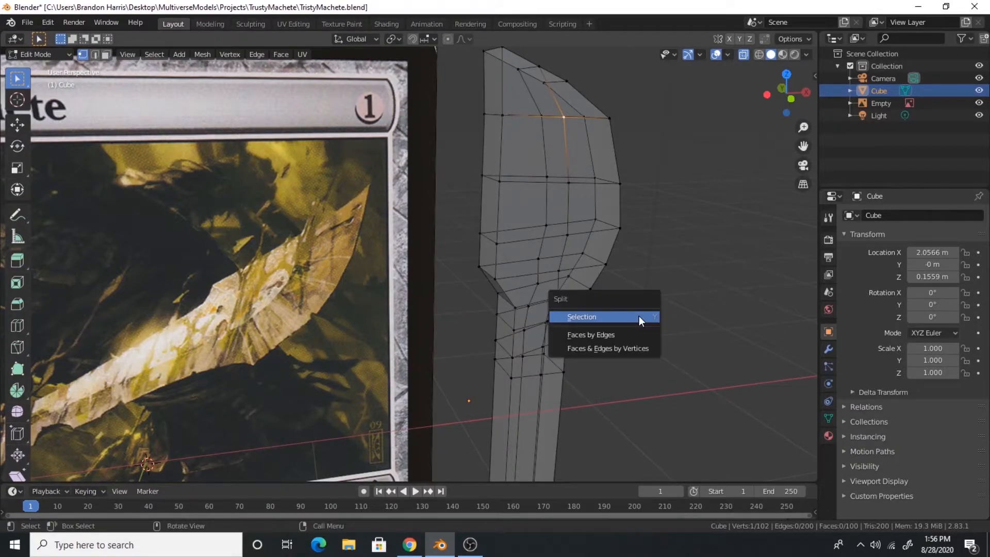
click(623, 349)
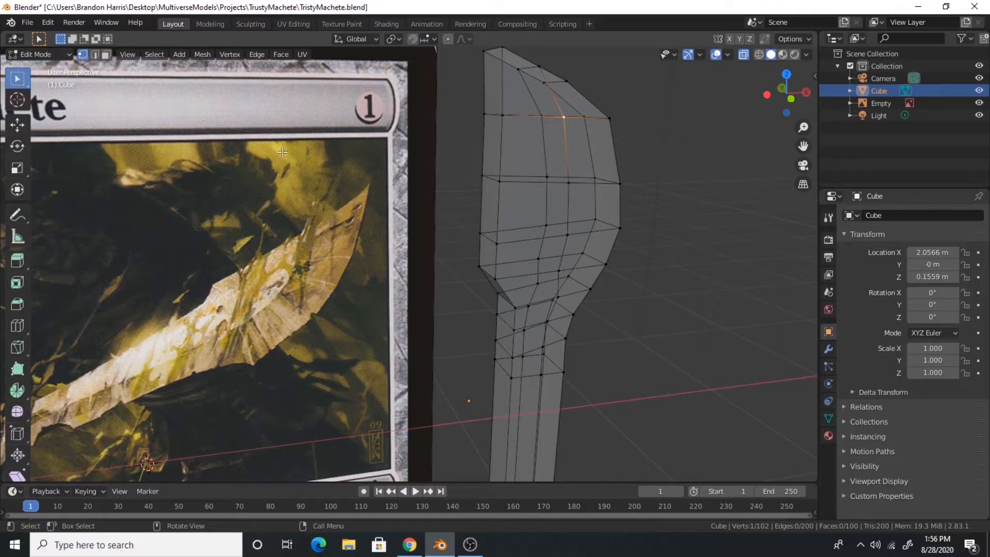
key(ctrl+m)
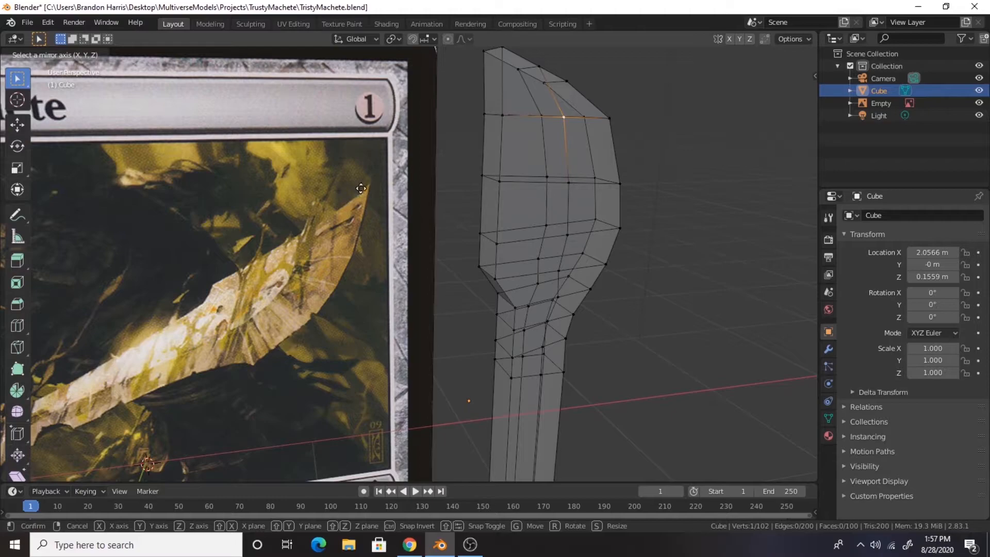
key(Escape)
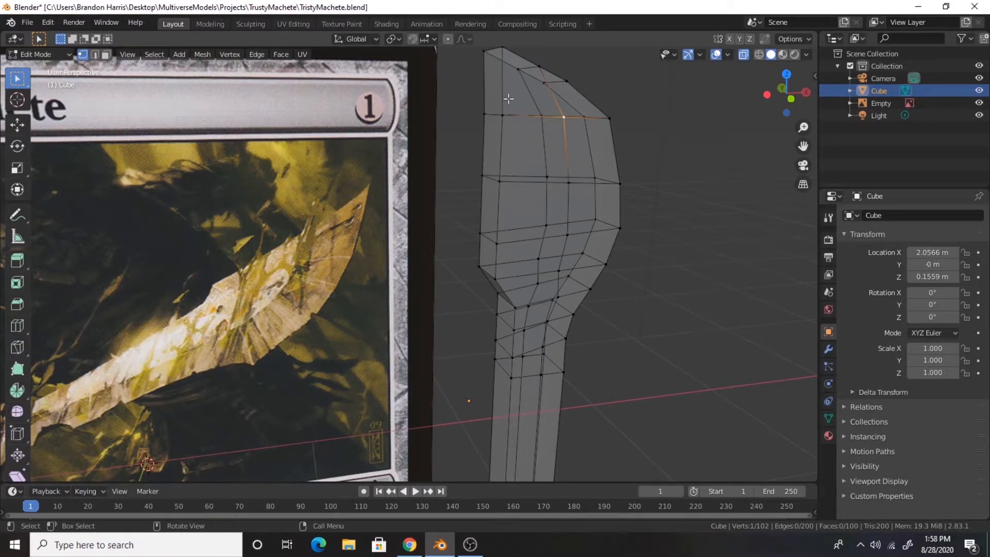
On the front face, merge the loop vertex on the row below the tip into the spine vertex using At Last
middle_drag(528, 128, 528, 157)
shift+click(509, 124)
key(alt+m)
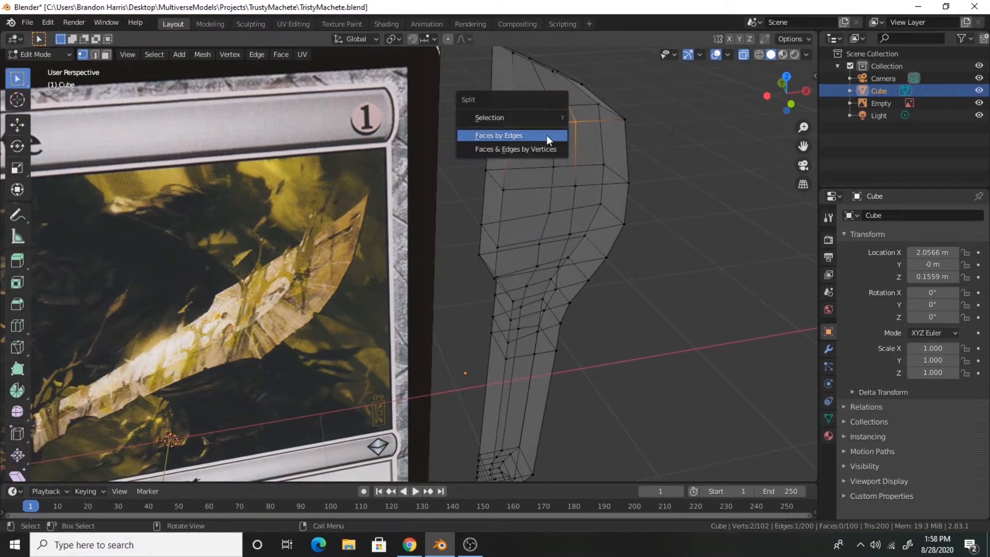
click(548, 135)
key(ctrl+z)
right_click(517, 123)
mouse_move(478, 344)
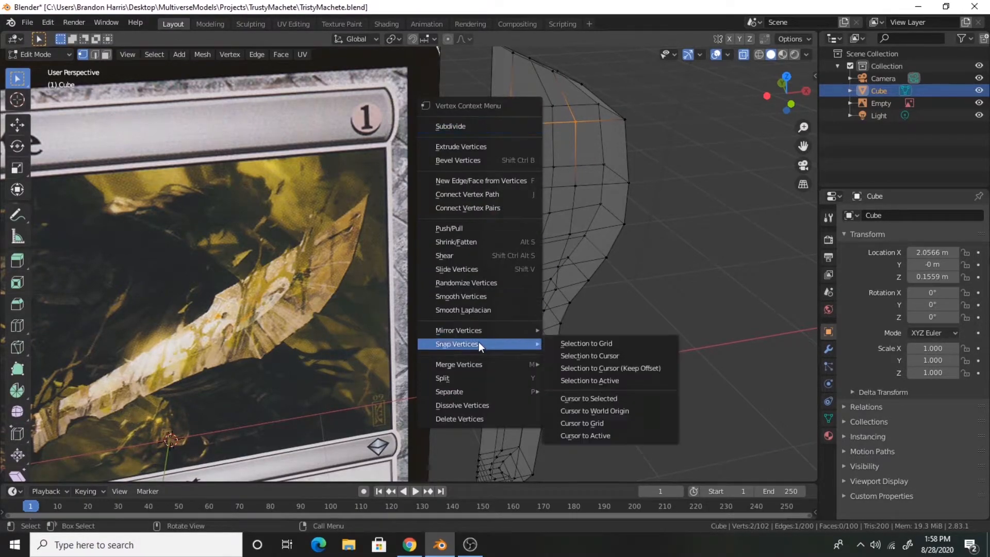
click(601, 376)
Merge the front loop vertex on the blade's top edge into the pointed tip vertex using At Last
middle_drag(584, 100, 479, 111)
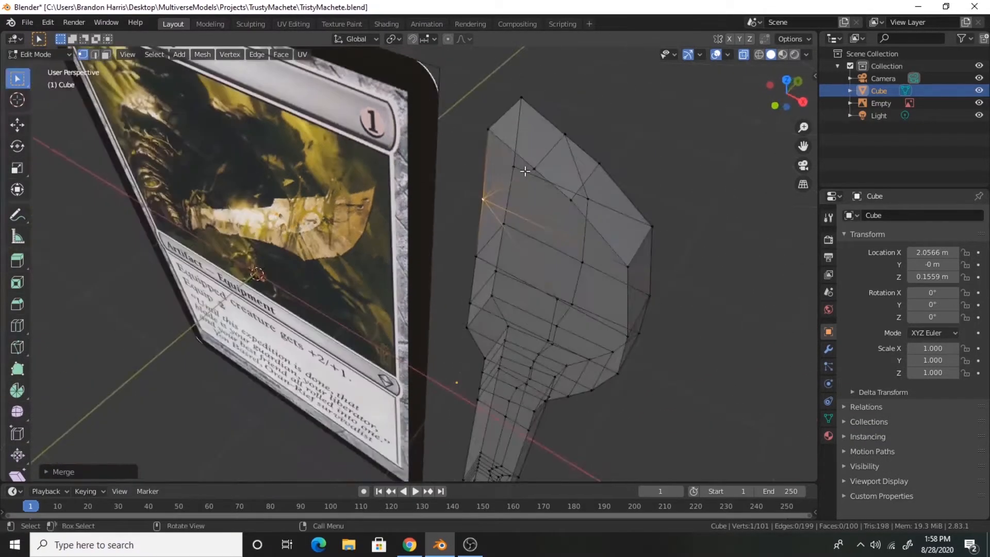
shift+click(471, 115)
right_click(485, 139)
mouse_move(438, 286)
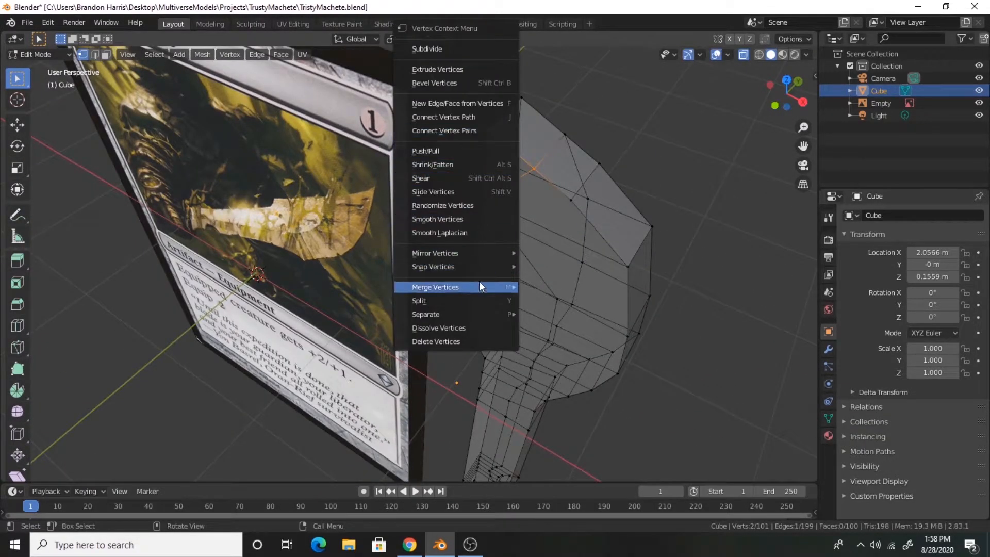
click(570, 302)
On the back face, merge the top-edge loop vertex into the pointed tip vertex using At Last
middle_drag(658, 154, 439, 160)
middle_drag(315, 154, 258, 149)
shift+click(266, 129)
right_click(266, 111)
mouse_move(294, 287)
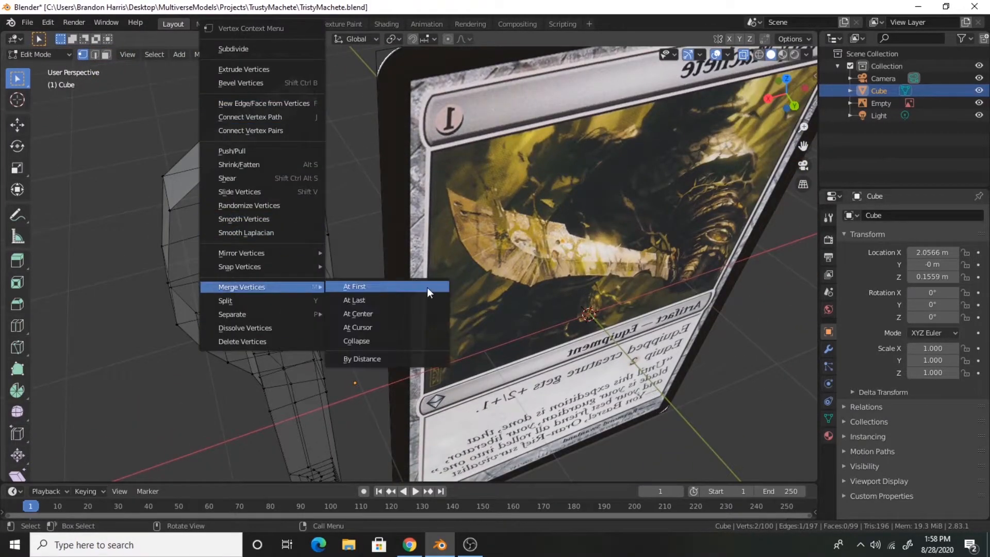
click(425, 287)
key(ctrl+z)
right_click(278, 106)
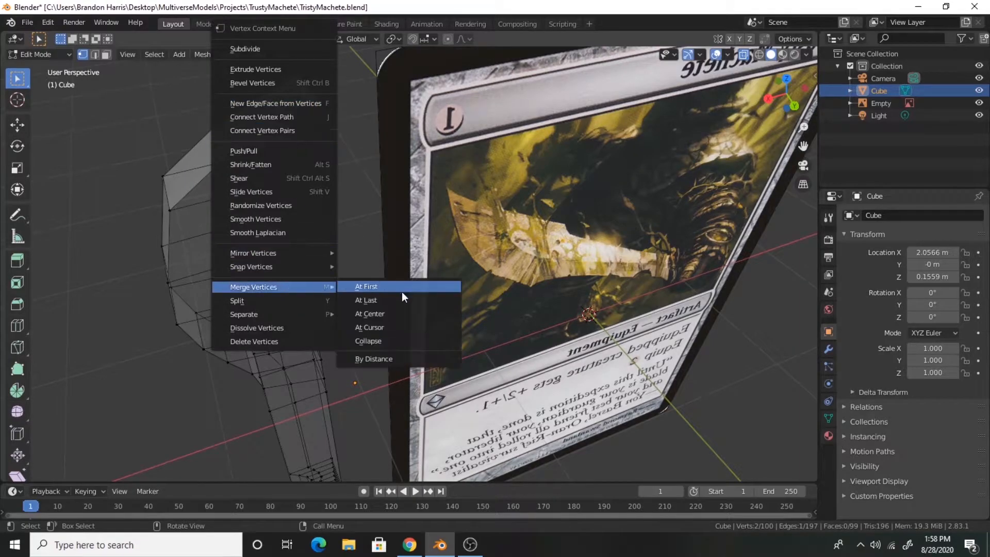
click(402, 297)
Merge the back loop vertex on the row below the tip into the spine vertex At Last, and return to front view
click(238, 196)
shift+click(320, 171)
right_click(252, 194)
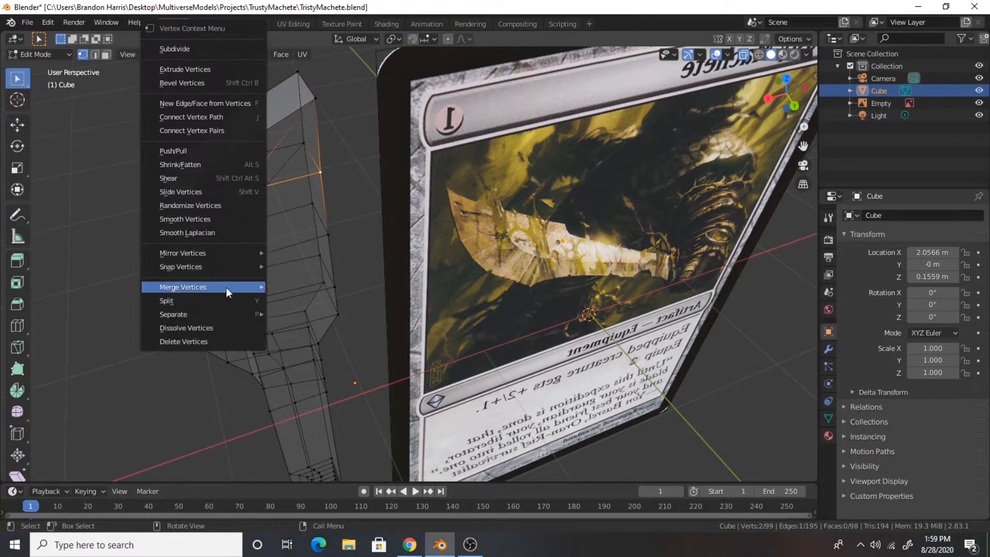
mouse_move(227, 287)
click(330, 301)
middle_drag(330, 302, 425, 160)
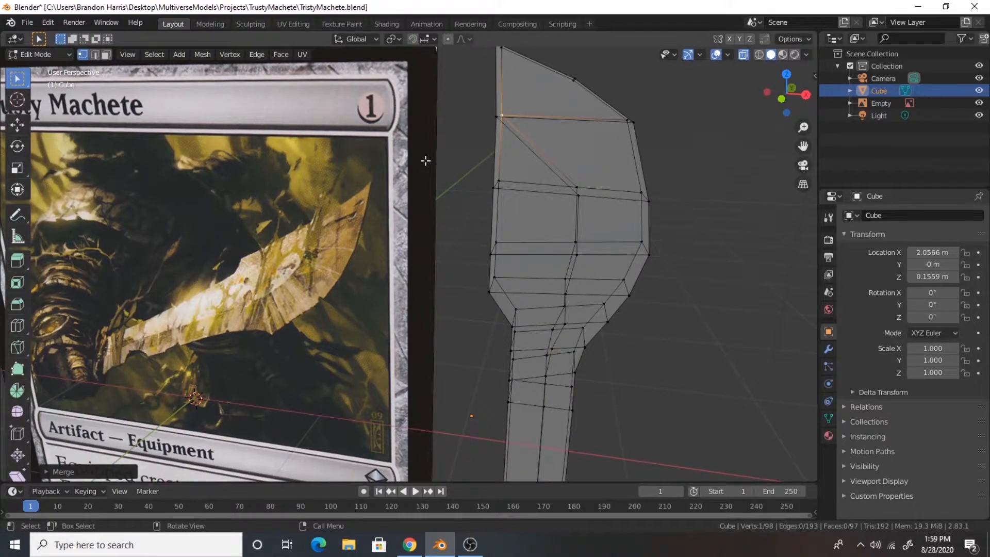
key(KP_1)
scroll(575, 140, down, 3)
scroll(597, 206, up, 3)
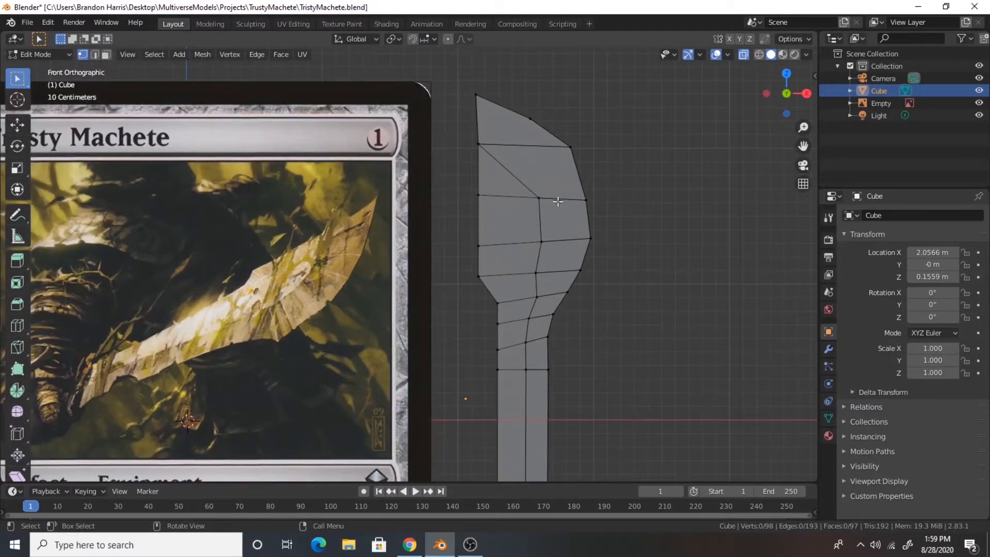
Add two loop cuts to the upper blade between the spine and cutting edge, below the row nearest the tip
key(ctrl+r)
click(575, 174)
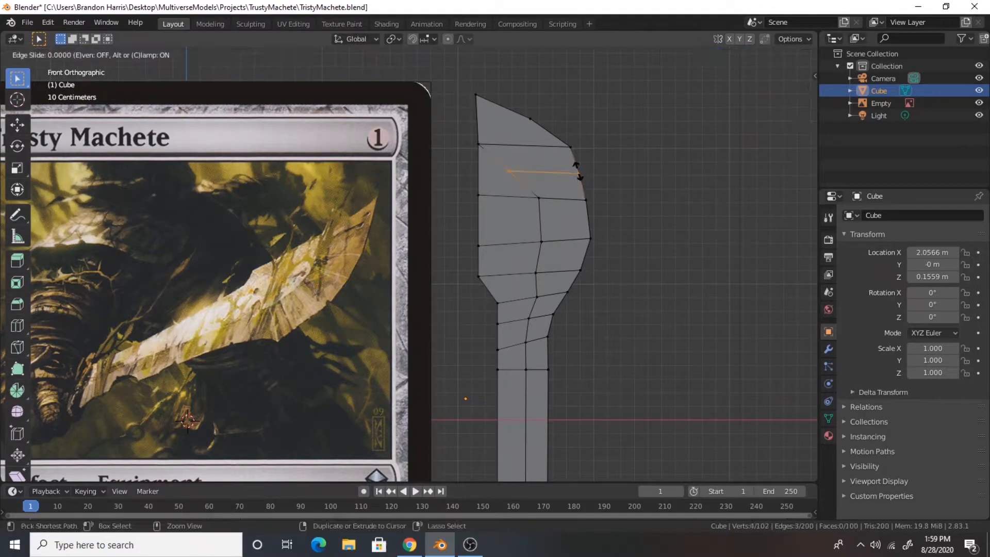
click(481, 182)
key(ctrl+r)
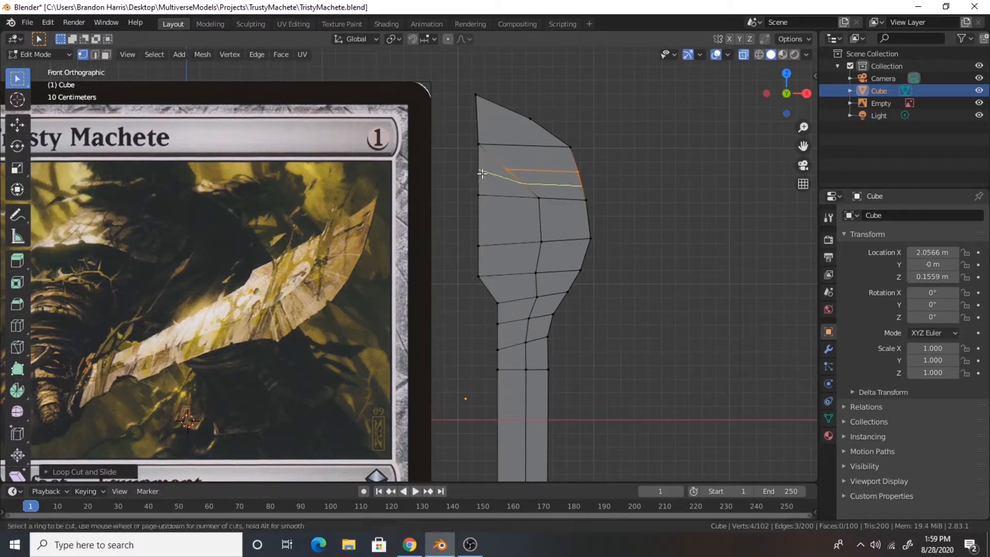
click(478, 175)
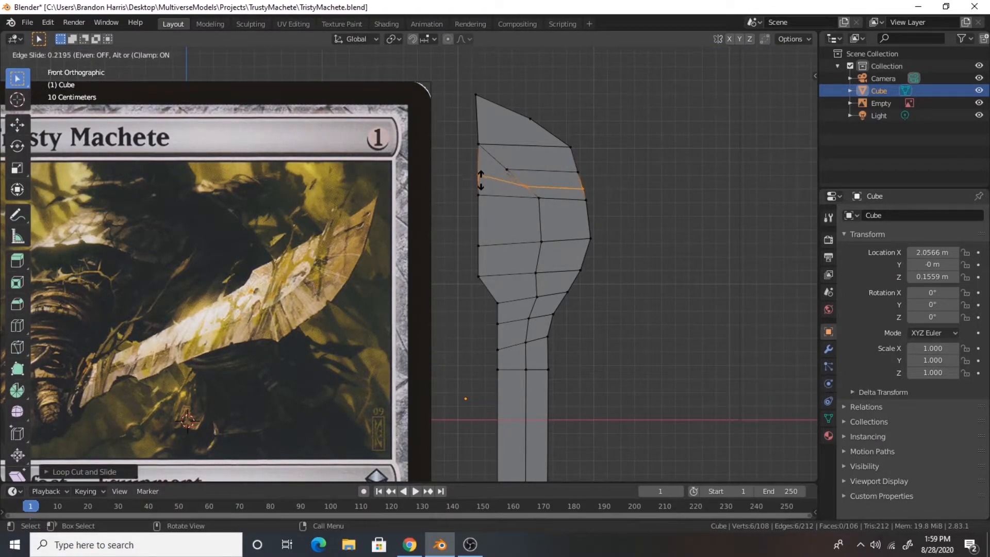
click(480, 182)
scroll(594, 164, up, 3)
scroll(593, 164, down, 1)
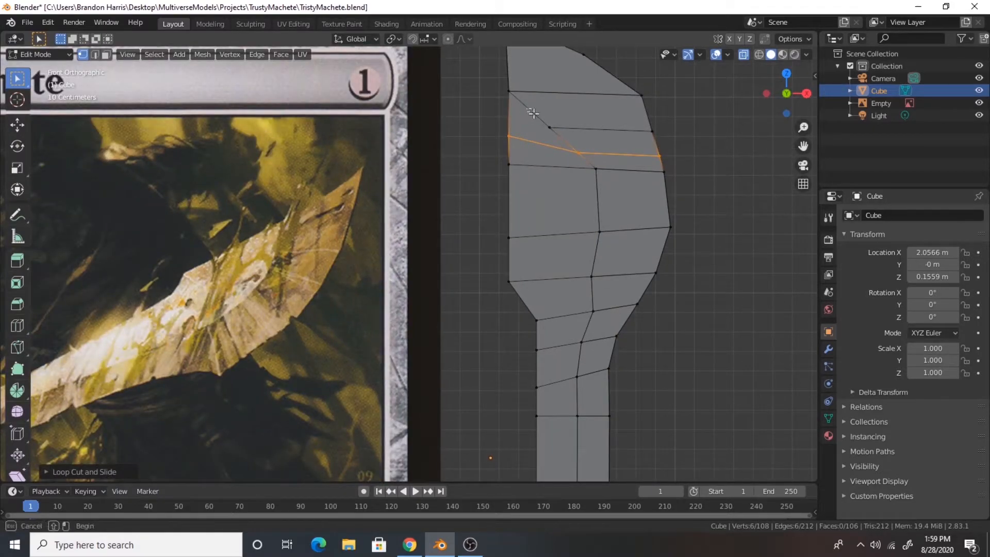
Reposition the lengthwise loop's vertices on the two new rows, moving them up toward the tip and cutting edge
click(549, 127)
key(g)
click(581, 123)
drag(553, 143, 584, 158)
key(g)
click(599, 146)
drag(549, 107, 575, 131)
key(g)
click(576, 126)
Move the upper cutting-edge vertices up toward the tip and adjust the adjoining loop vertex to follow the curve
drag(631, 83, 670, 103)
key(g)
click(654, 81)
drag(553, 98, 668, 139)
key(g)
click(580, 108)
key(g)
click(659, 101)
key(g)
Smooth the lengthwise loop through the wide blade section and its taper by repositioning its vertices row by row
drag(573, 126, 628, 188)
click(624, 135)
key(g)
click(636, 186)
drag(575, 215, 627, 243)
key(g)
click(616, 237)
key(g)
drag(572, 262, 595, 353)
click(609, 286)
key(g)
click(588, 326)
key(g)
click(588, 353)
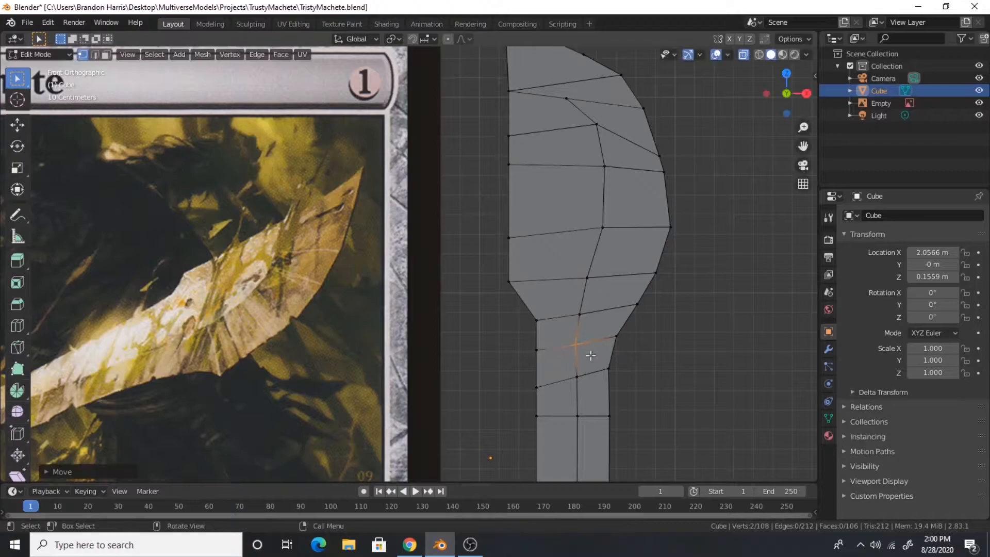
Adjust the lengthwise loop's vertices at the upper and lower ends of the straight blade section
scroll(617, 325, down, 5)
scroll(532, 231, up, 5)
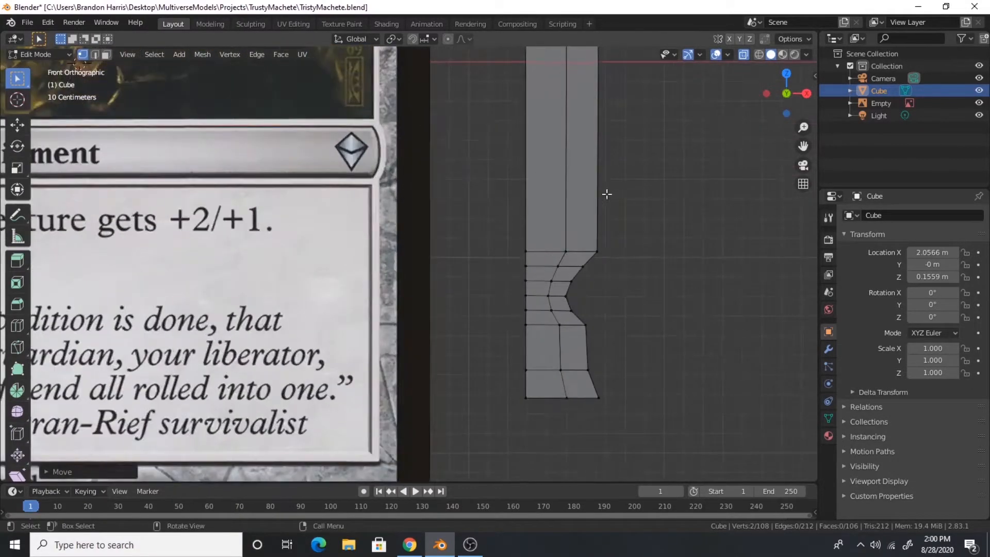
scroll(533, 231, down, 3)
scroll(532, 231, up, 3)
ctrl+middle_drag(544, 287, 424, 129)
drag(400, 152, 436, 204)
ctrl+middle_drag(468, 165, 522, 236)
key(g)
click(442, 175)
drag(425, 126, 457, 151)
key(g)
click(455, 152)
click(445, 346)
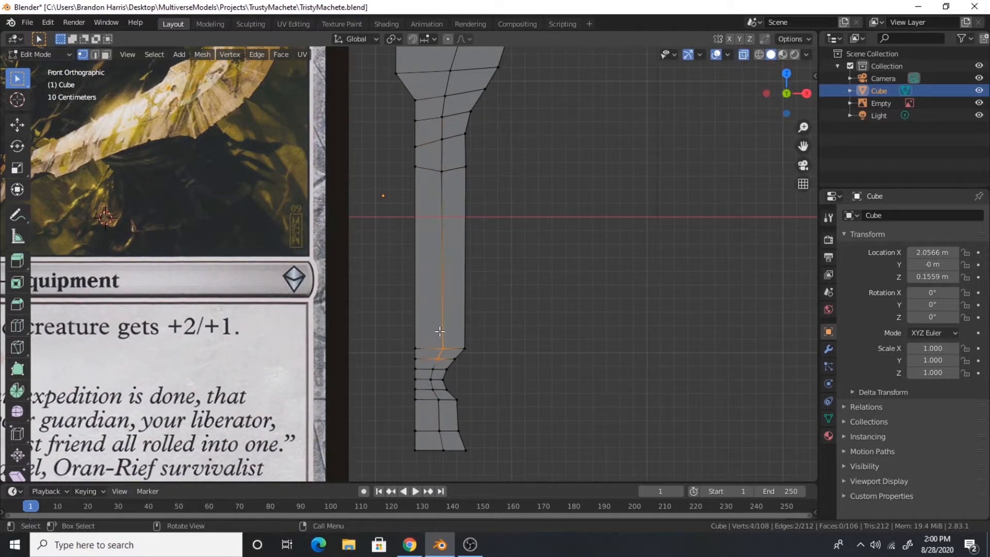
key(g)
click(448, 352)
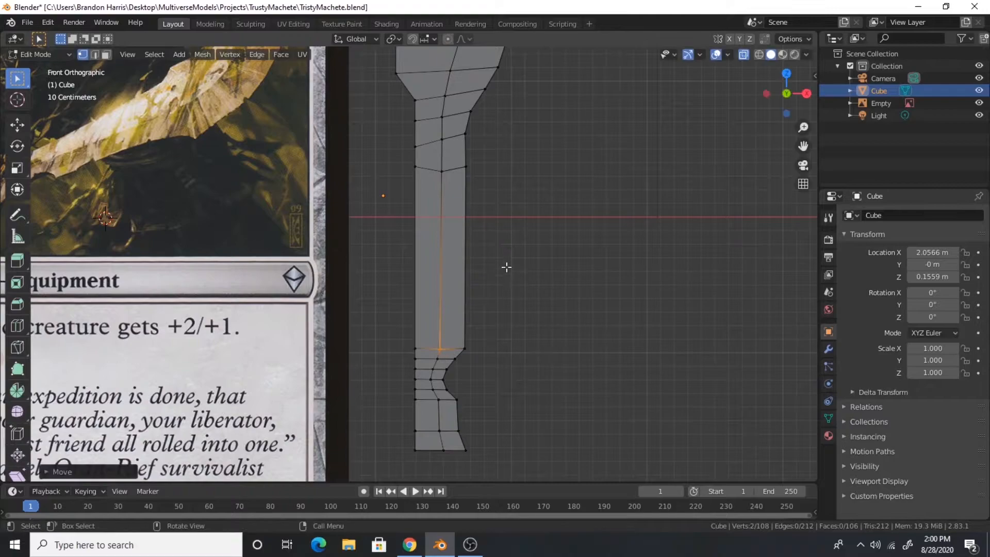
Move the lengthwise loop's vertices on the upper rows of the notch to smooth its path
scroll(506, 267, up, 6)
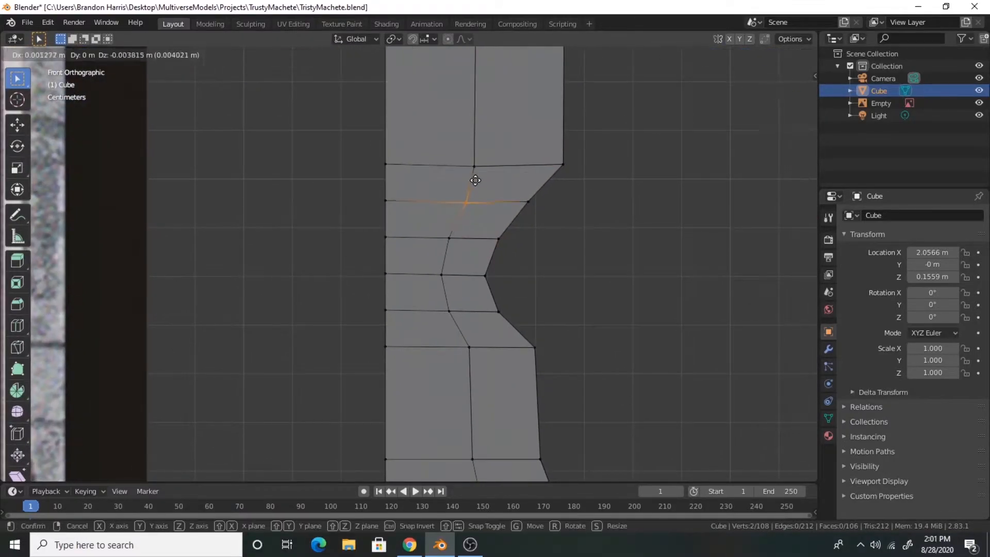
click(479, 175)
key(g)
drag(444, 234, 466, 282)
click(488, 251)
key(g)
click(486, 280)
drag(454, 228, 487, 252)
key(g)
click(490, 253)
Reposition the lengthwise loop's vertices on the lower notch rows to continue the smoother path
drag(434, 294, 475, 331)
key(g)
click(490, 334)
key(g)
drag(449, 263, 472, 394)
click(487, 291)
key(g)
click(476, 324)
key(g)
click(479, 362)
Shift the loop vertices on the two bottom rows about 0.02 m along X toward the spine
scroll(478, 362, down, 5)
key(g)
key(x)
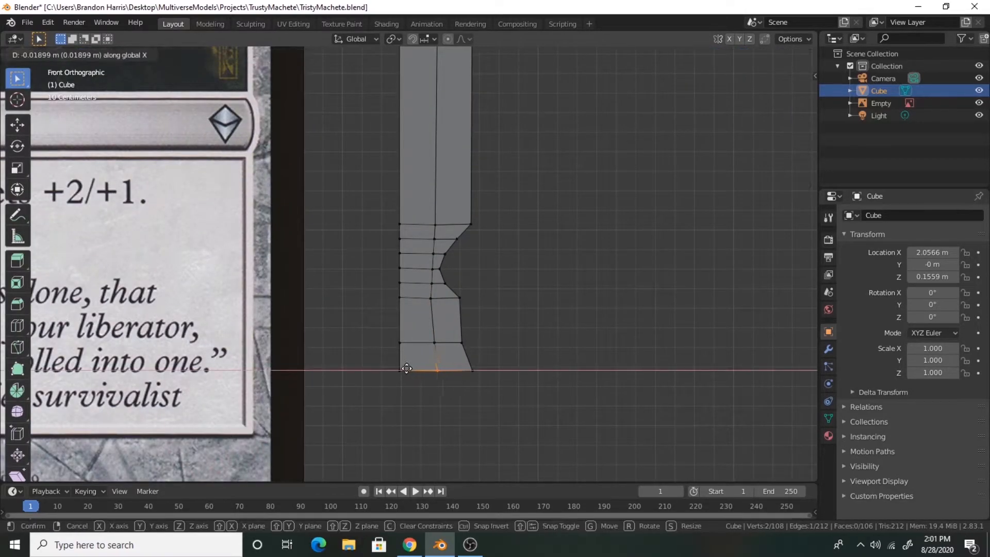
click(400, 371)
drag(415, 325, 444, 360)
key(g)
key(x)
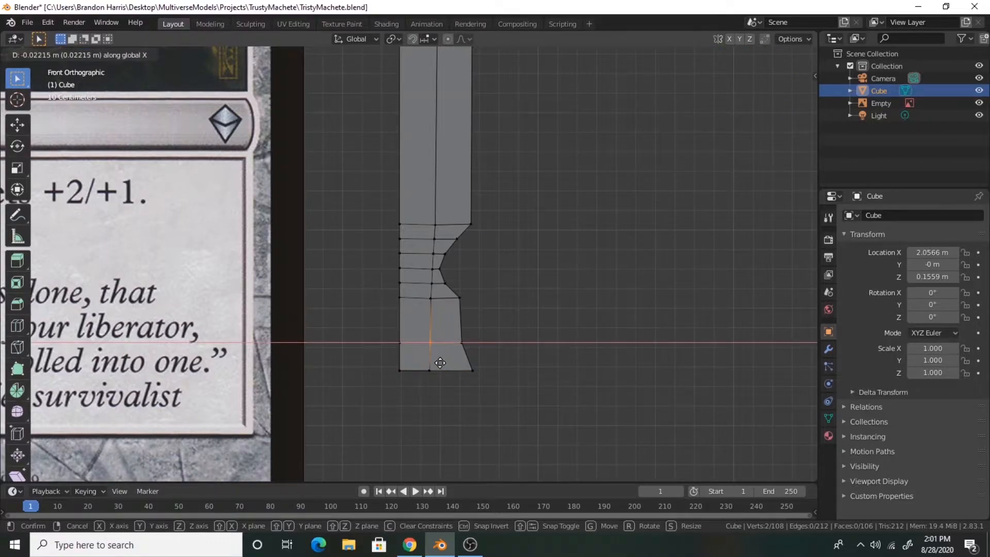
click(440, 363)
Adjust the middle vertex of the blade's top edge and raise the spine vertex below the tip about 0.057 m
scroll(489, 230, down, 4)
scroll(490, 215, up, 3)
shift+middle_drag(490, 215, 464, 93)
drag(446, 127, 373, 92)
key(g)
click(428, 107)
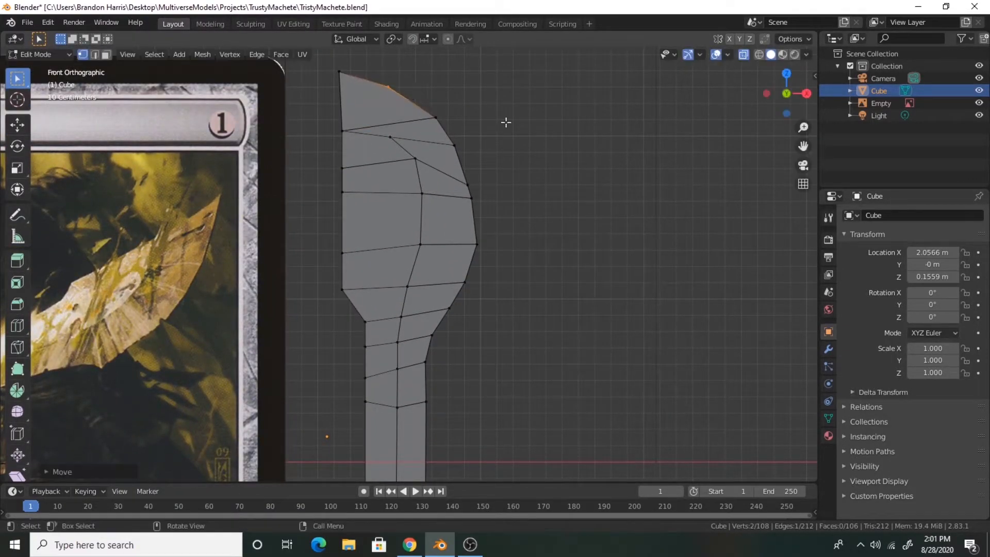
click(337, 126)
key(g)
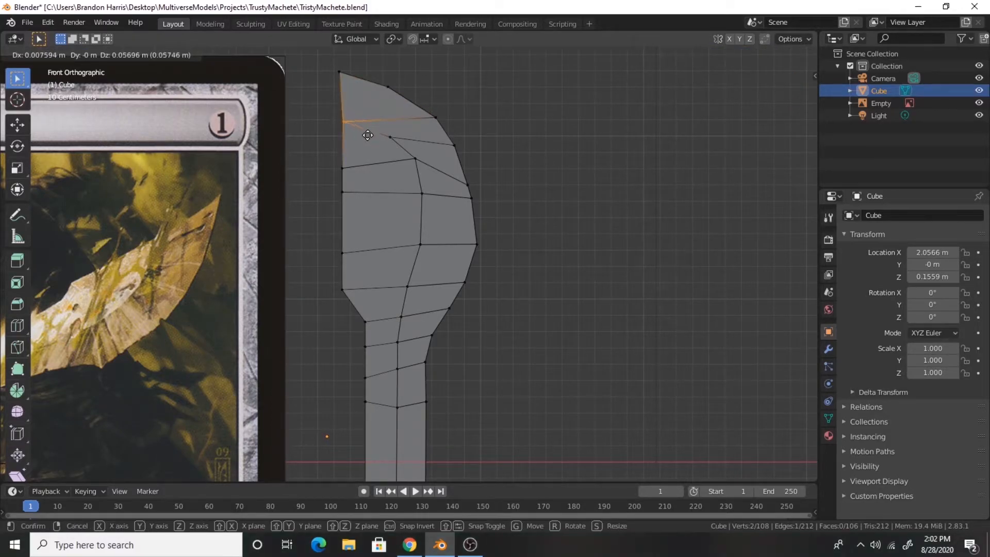
click(368, 135)
In edge select mode, select the cutting edges from the tip to the widest row, and undo the stray extra selection
middle_drag(409, 148, 454, 225)
key(2)
shift+click(418, 188)
scroll(383, 122, up, 2)
drag(375, 150, 377, 150)
scroll(411, 149, up, 2)
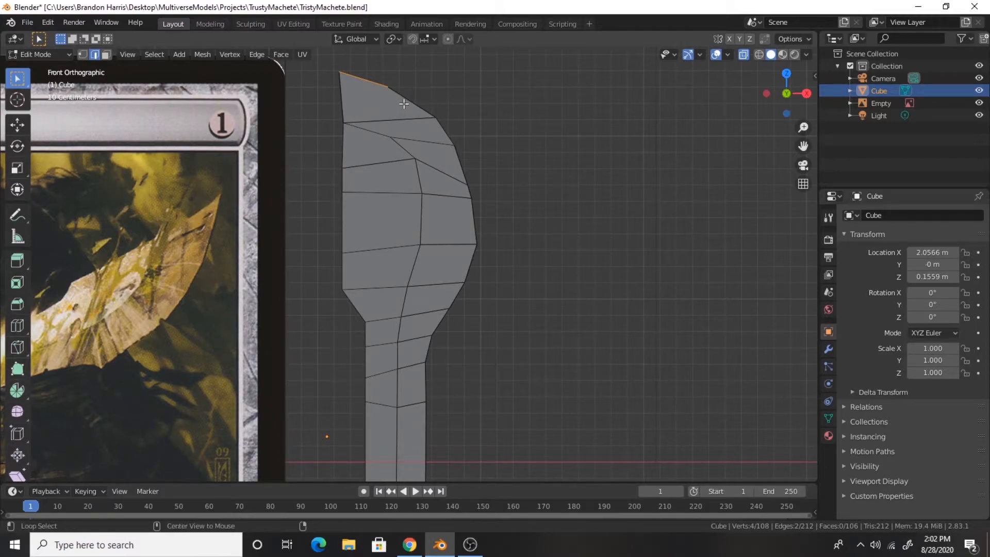
shift+drag(401, 106, 400, 107)
shift+drag(456, 123, 452, 162)
shift+drag(489, 205, 436, 208)
right_click(520, 202)
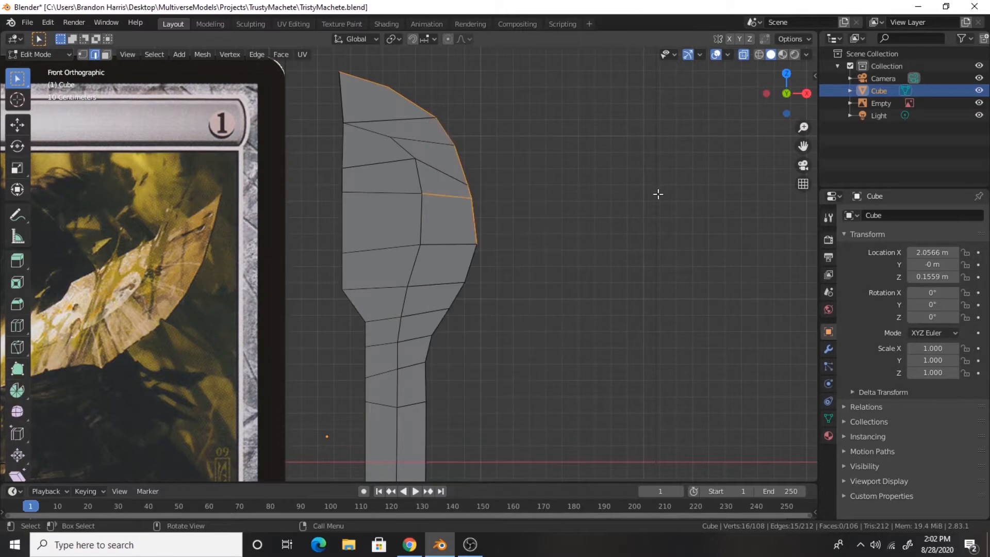
key(ctrl+z)
Extend the selection with the cutting edges along the blade's taper and the straight section
scroll(602, 213, up, 3)
shift+drag(550, 202, 496, 184)
shift+drag(541, 278, 491, 268)
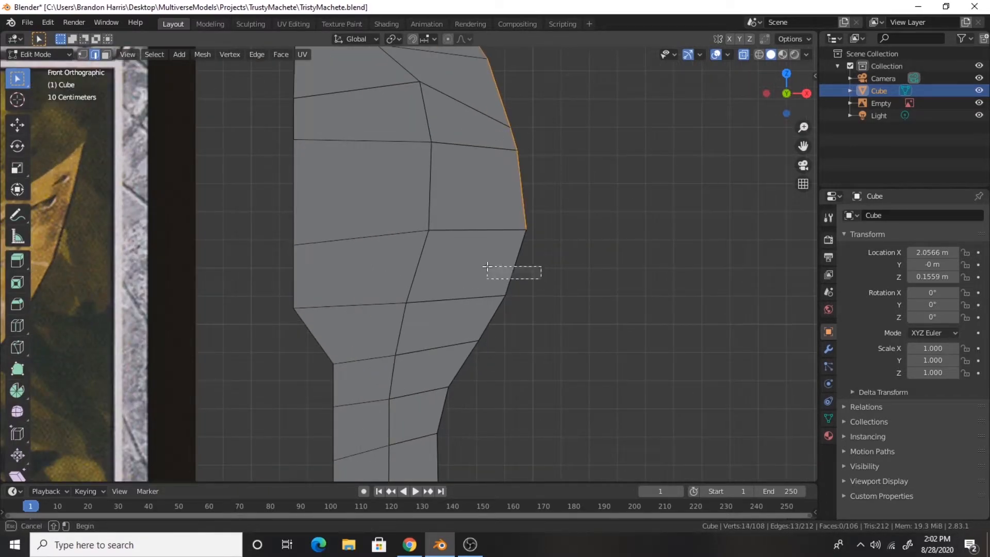
shift+drag(456, 369, 455, 369)
shift+drag(457, 420, 434, 410)
scroll(464, 402, down, 4)
shift+middle_drag(481, 391, 497, 141)
shift+drag(445, 132, 418, 153)
shift+click(423, 242)
Add the cutting-side edges around the notch and down to the blade's bottom end to the selection
shift+middle_drag(486, 387, 477, 263)
scroll(477, 263, up, 5)
shift+drag(413, 160, 405, 151)
shift+drag(401, 191, 381, 172)
shift+click(382, 200)
shift+drag(387, 217, 367, 230)
shift+drag(406, 236, 384, 257)
shift+drag(426, 296, 388, 308)
shift+click(433, 347)
Scale the selected cutting-side edges inward along Y to thin the blade's edge
scroll(453, 157, down, 5)
middle_drag(462, 209, 425, 364)
right_click(451, 149)
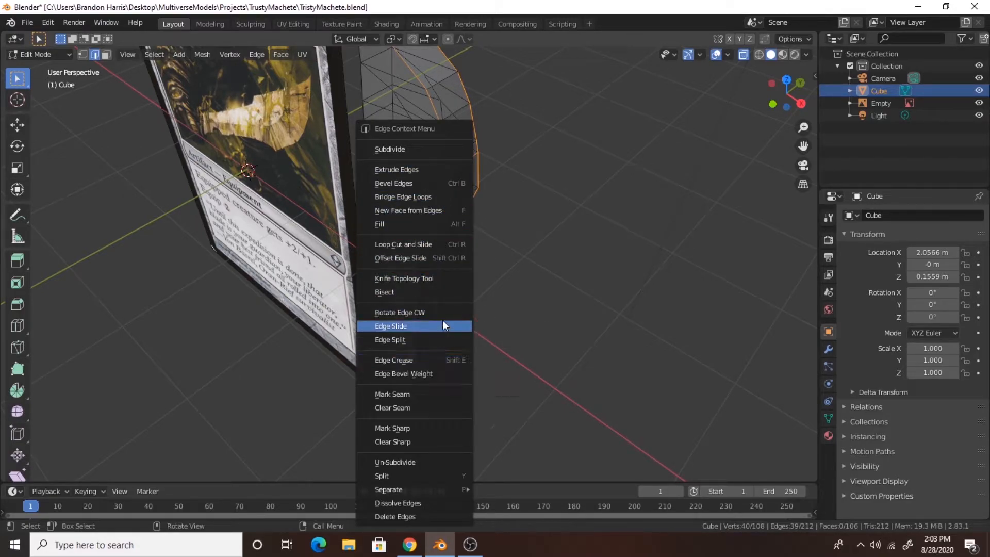
key(s)
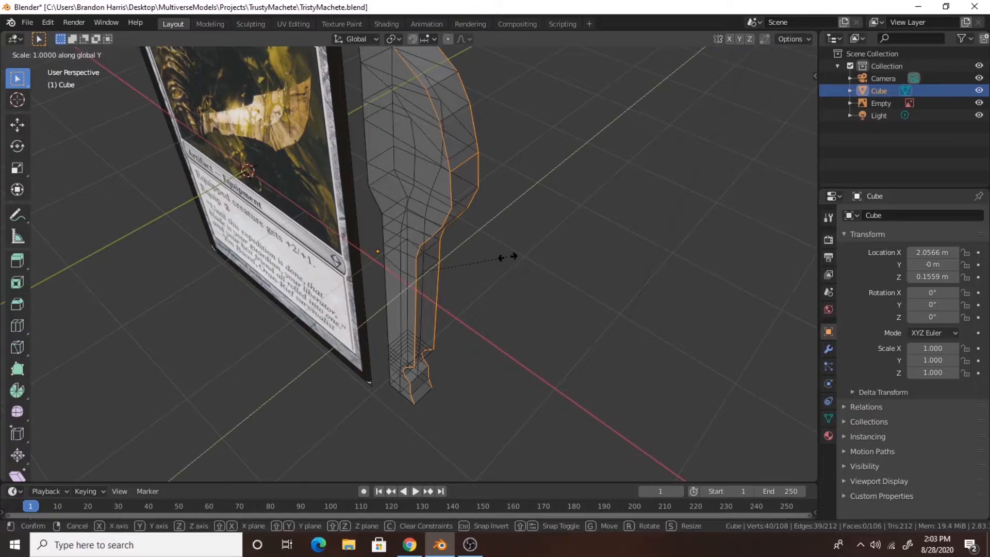
click(470, 259)
Clear the selection and merge the front and back vertices of the pointed tip at their center
key(alt+a)
middle_drag(471, 259, 447, 232)
scroll(469, 345, up, 3)
shift+click(385, 115)
right_click(390, 113)
mouse_move(420, 286)
click(454, 313)
Merge the front and back vertices in the middle of the blade's top edge at their center
middle_drag(475, 298, 518, 238)
scroll(518, 239, down, 4)
shift+click(504, 142)
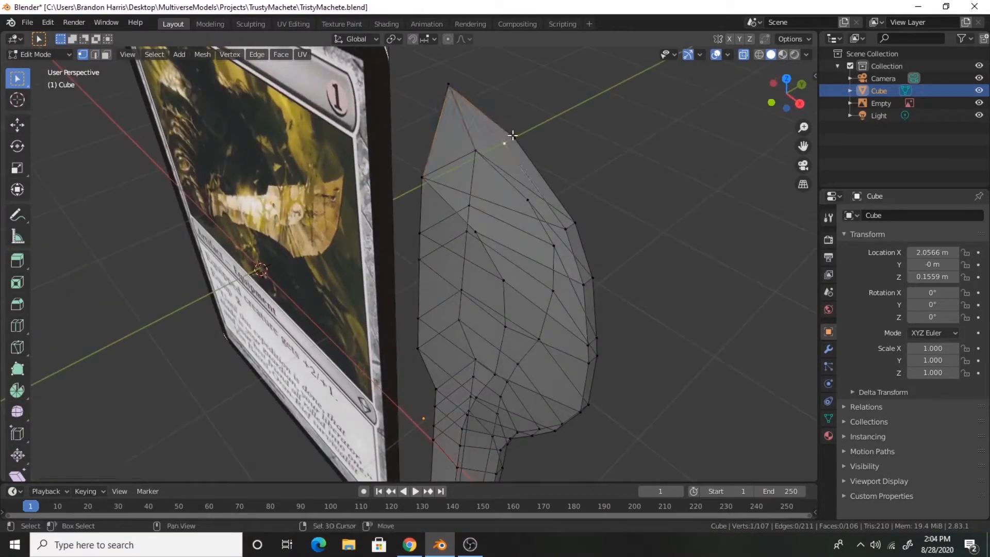
right_click(514, 141)
mouse_move(489, 286)
click(574, 313)
Merge the next front and back vertex pair down the cutting edge at their center
shift+click(573, 224)
key(m)
click(542, 253)
middle_drag(542, 253, 449, 283)
scroll(604, 217, down, 2)
scroll(449, 283, up, 3)
scroll(449, 282, up, 2)
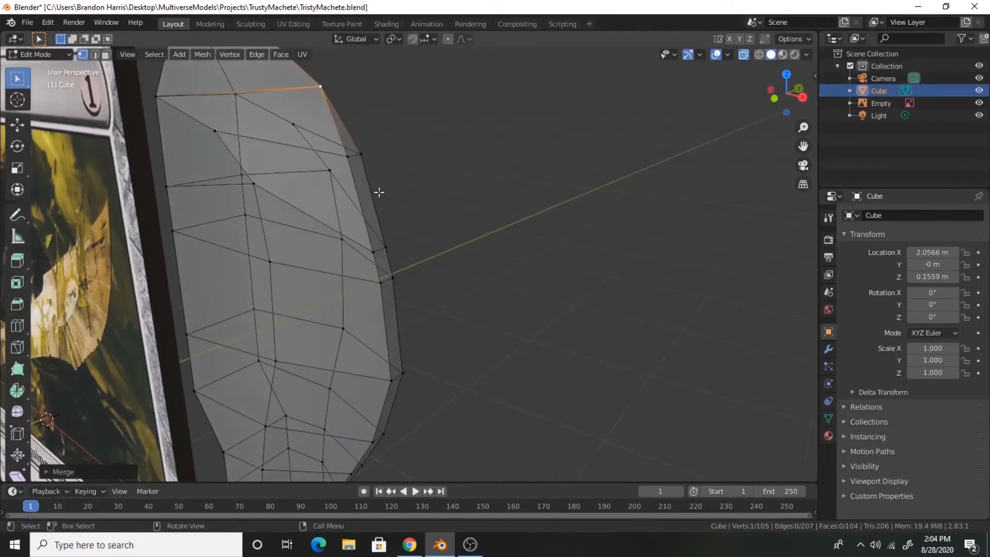
Merge the next three front and back vertex pairs along the blade's curved cutting edge at their centers
scroll(396, 162, up, 2)
shift+click(453, 174)
key(m)
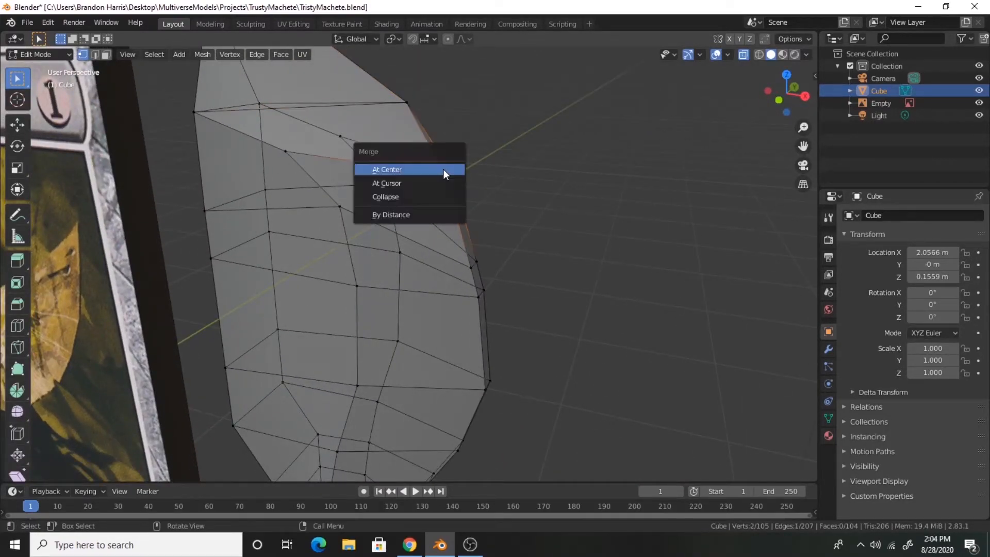
click(443, 169)
key(KP_1)
shift+click(540, 190)
key(m)
click(536, 190)
drag(543, 206, 520, 194)
key(m)
click(521, 197)
Merge the four vertex pairs on the lower cutting-edge curve at their centers, down toward the handle
drag(525, 237, 500, 396)
key(m)
click(548, 277)
key(m)
click(536, 330)
key(m)
click(500, 364)
key(m)
click(503, 397)
Merge the two vertex pairs where the cutting edge narrows into the handle at their centers
shift+middle_drag(503, 375, 485, 184)
scroll(492, 187, up, 1)
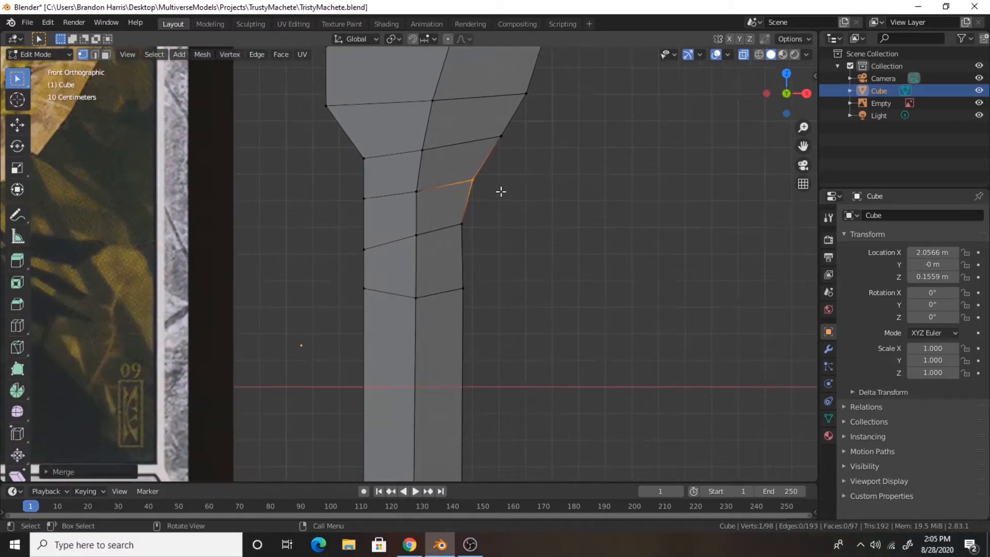
drag(448, 209, 483, 238)
key(m)
click(479, 238)
drag(448, 280, 481, 306)
key(m)
click(481, 306)
Merge the upper four vertex pairs of the curved notch near the handle's bottom at their centers
scroll(471, 305, down, 5)
scroll(472, 305, up, 2)
shift+middle_drag(482, 304, 493, 97)
scroll(492, 98, up, 8)
shift+click(547, 147)
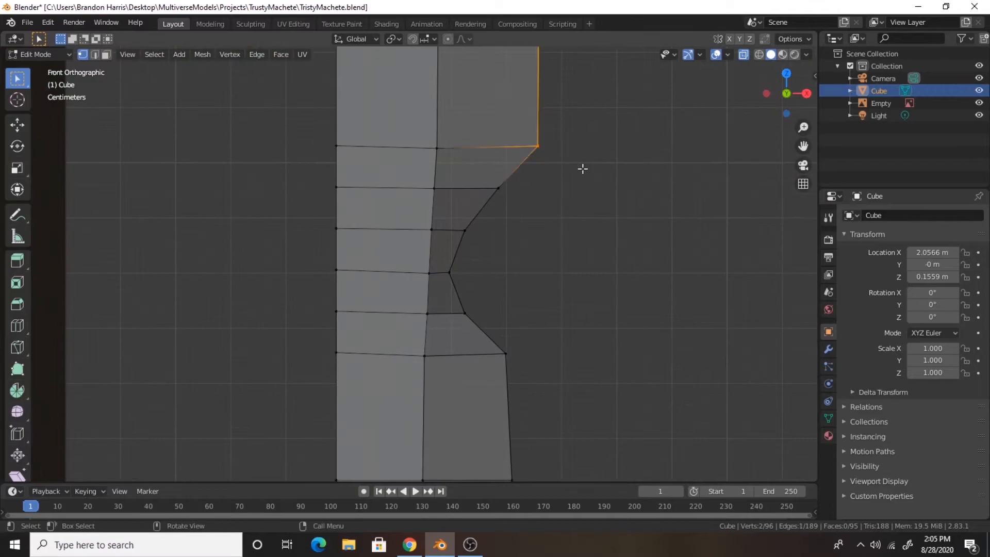
key(m)
click(539, 158)
key(m)
drag(517, 173, 470, 247)
click(509, 209)
key(m)
click(471, 247)
key(m)
click(472, 289)
Merge the notch's remaining vertex pairs and the two pairs at the handle's bottom end at their centers
drag(451, 288, 484, 413)
key(m)
click(482, 328)
key(m)
click(499, 366)
scroll(464, 367, down, 4)
key(m)
click(466, 382)
key(m)
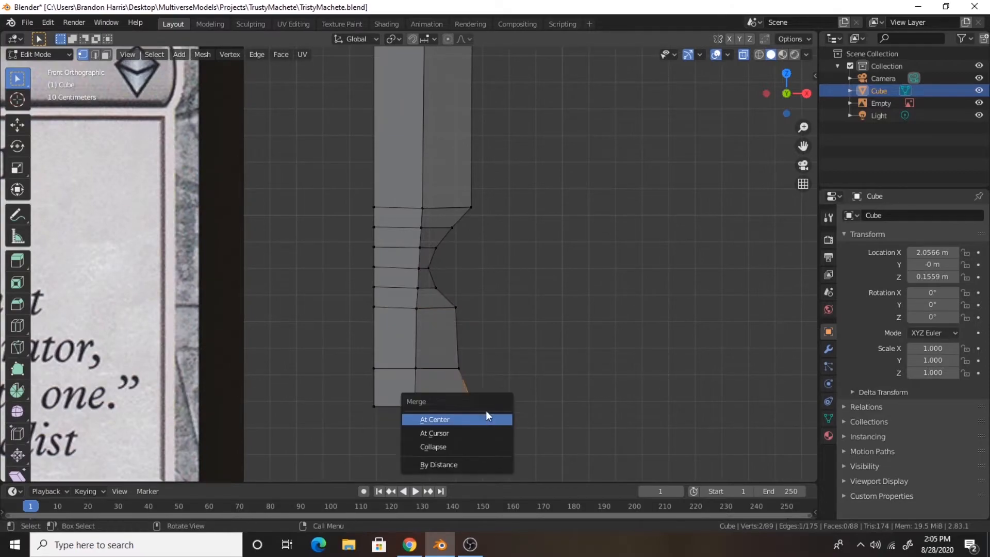
click(487, 416)
Turn off X-ray, clear the selection and return the machete to Object Mode
middle_drag(428, 349, 551, 182)
click(743, 54)
middle_drag(696, 103, 504, 321)
click(612, 156)
key(Tab)
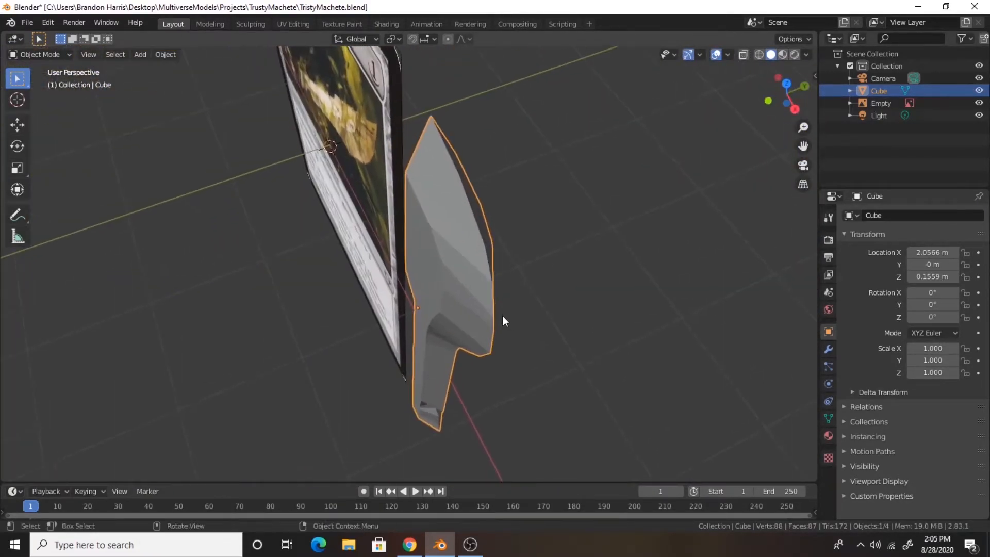
Scale the whole machete along Y to 0.560 to make it thinner
key(s)
key(y)
click(436, 304)
middle_drag(457, 297, 575, 262)
Select the cross edges on the cutting side from the upper blade down to the handle's bottom in Edit Mode
key(Tab)
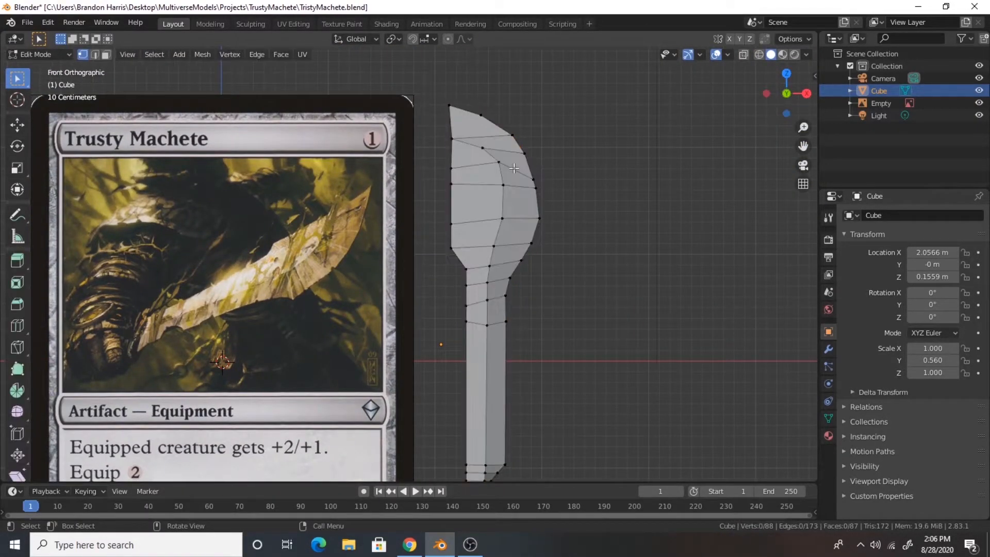
scroll(504, 131, up, 1)
shift+drag(529, 135, 532, 153)
shift+drag(535, 164, 539, 217)
shift+drag(536, 230, 524, 269)
shift+drag(517, 276, 510, 341)
shift+middle_drag(594, 417, 579, 190)
scroll(580, 217, up, 4)
shift+drag(583, 285, 580, 322)
shift+middle_drag(638, 327, 565, 226)
scroll(566, 225, up, 5)
shift+drag(648, 178, 644, 197)
shift+drag(634, 225, 632, 265)
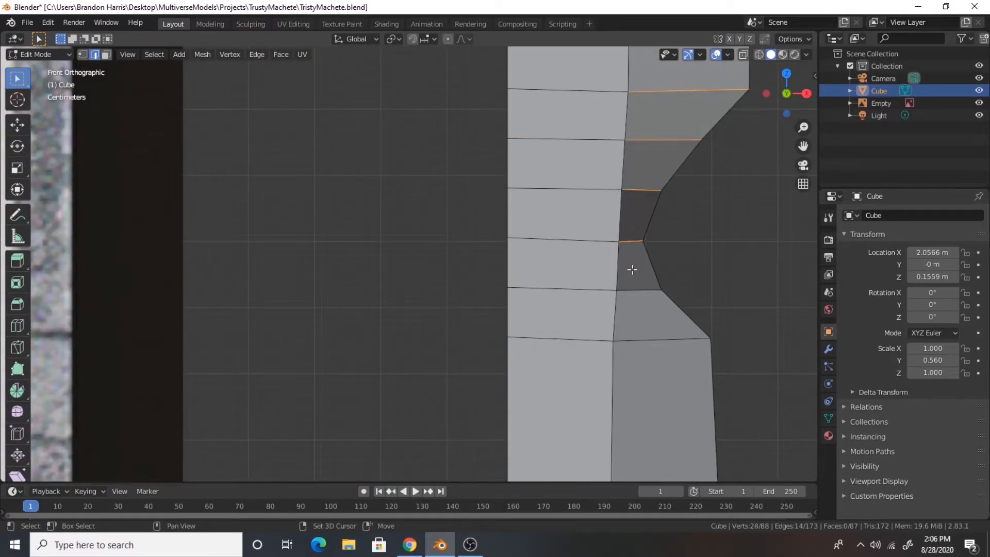
scroll(654, 356, down, 4)
shift+middle_drag(655, 356, 487, 178)
scroll(474, 224, down, 4)
shift+middle_drag(528, 150, 502, 327)
Try changing the mean crease of the selected cross edges, check the machete in Object Mode and undo the change
key(m)
right_click(415, 108)
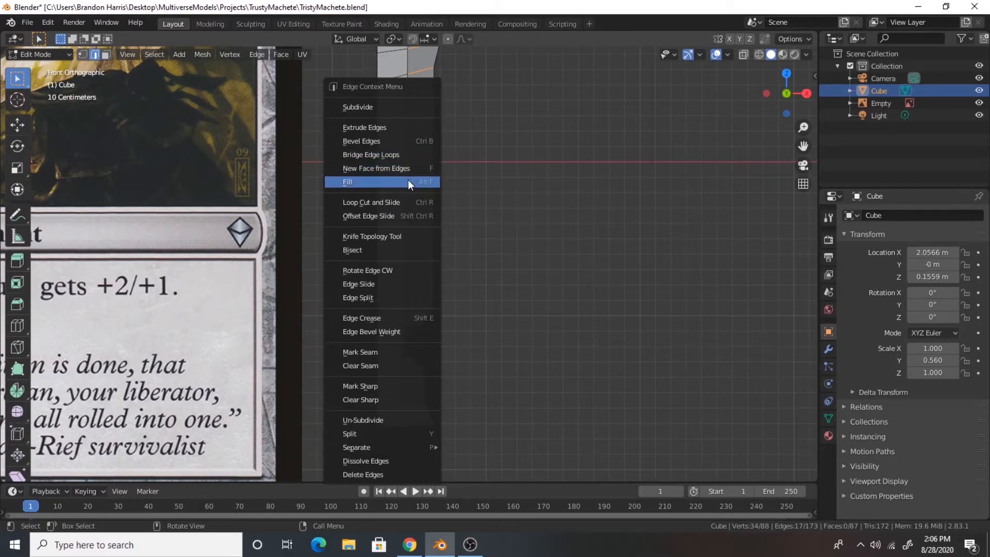
click(415, 350)
key(n)
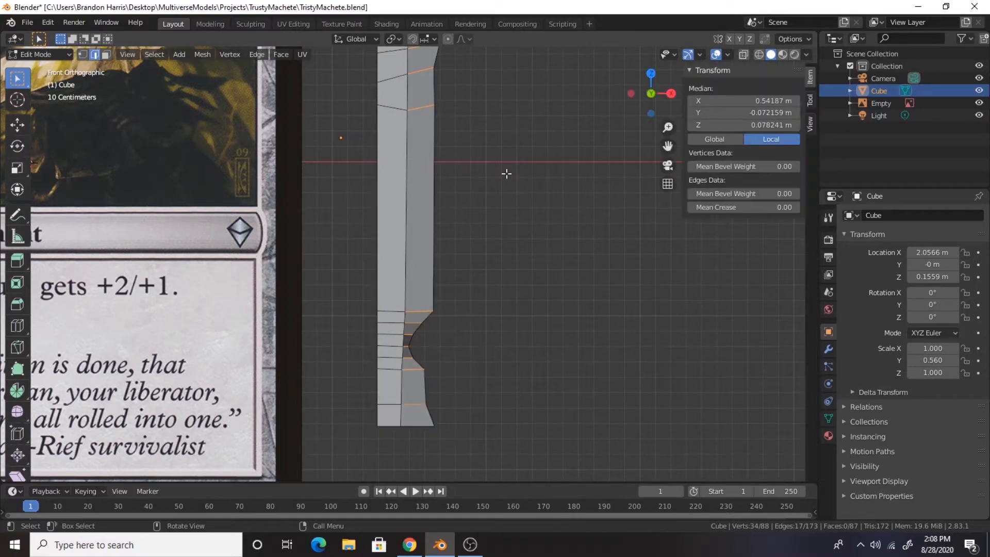
drag(709, 211, 794, 210)
click(605, 226)
right_click(581, 209)
middle_drag(553, 124, 526, 148)
key(Tab)
key(Tab)
key(ctrl+z)
Try another edge weighting on the selected cross edges, inspect the blade in Object Mode and undo it
drag(735, 207, 689, 207)
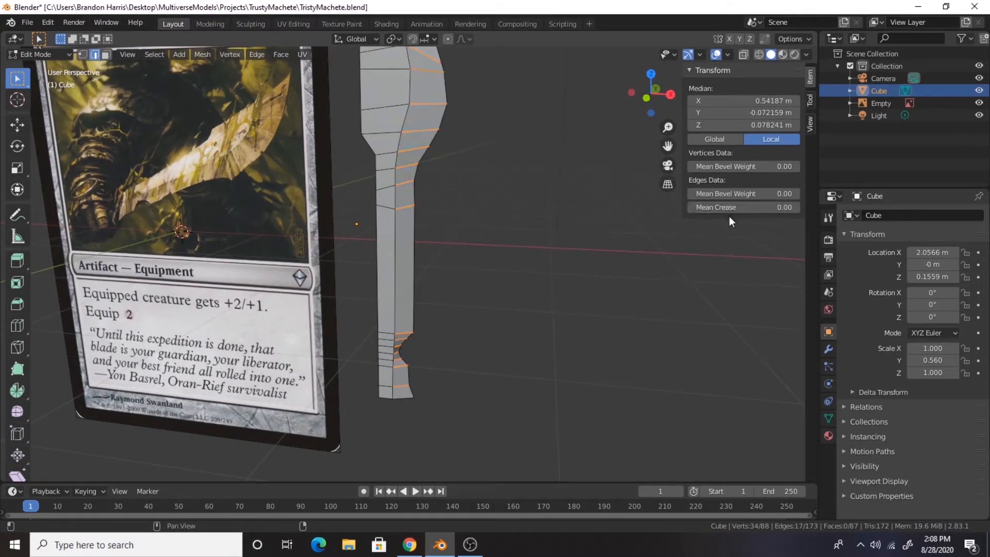
click(530, 214)
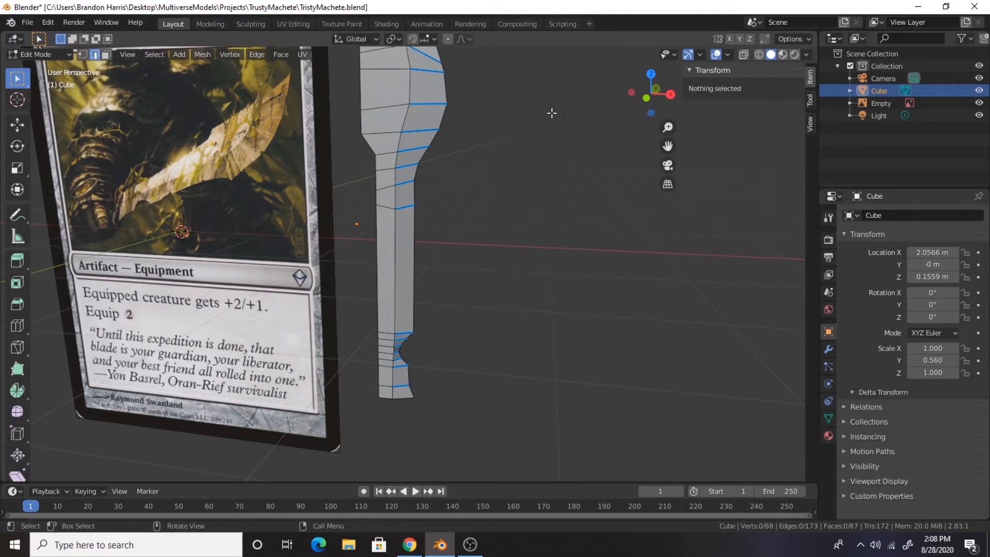
key(Tab)
middle_drag(549, 116, 413, 228)
key(Tab)
click(492, 143)
key(ctrl+z)
click(550, 203)
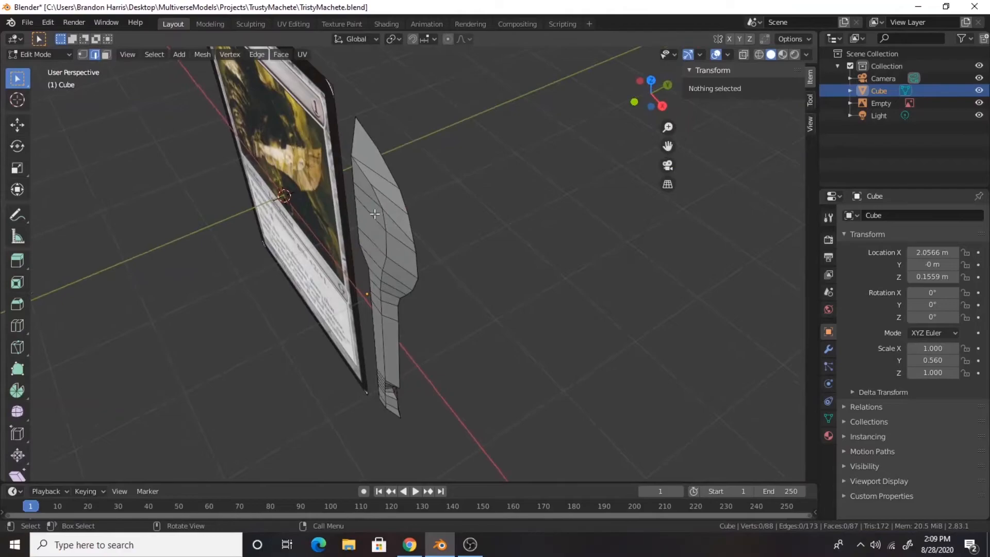
Scale the machete along Y to 0.366 in Object Mode and return to editing its mesh from the front
key(Tab)
key(s)
key(y)
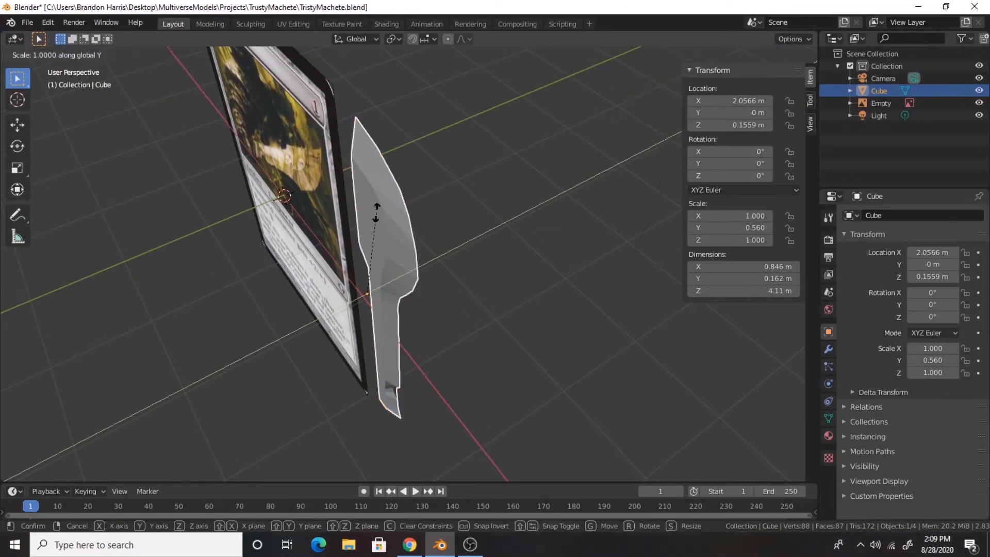
click(402, 205)
middle_drag(402, 206, 290, 205)
key(KP_1)
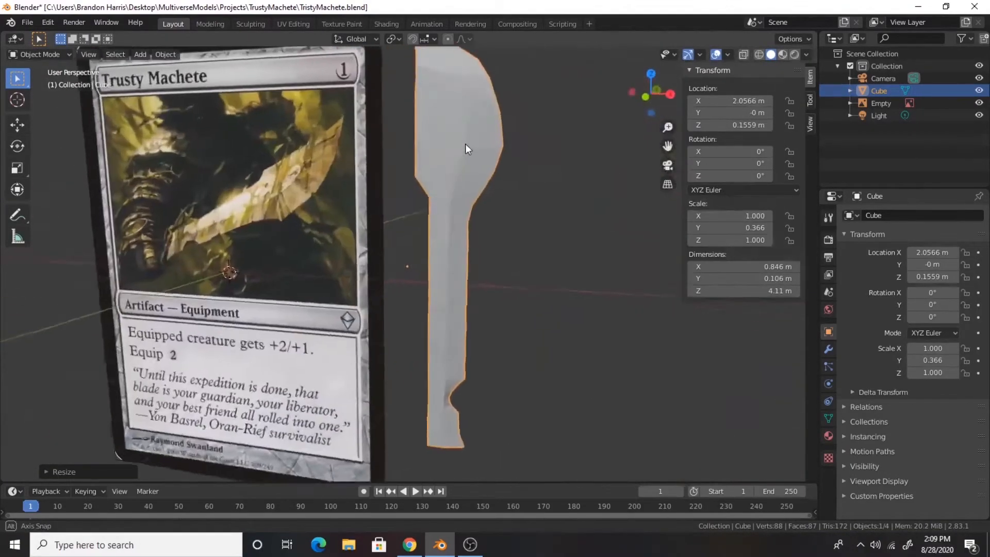
key(Tab)
scroll(475, 216, up, 1)
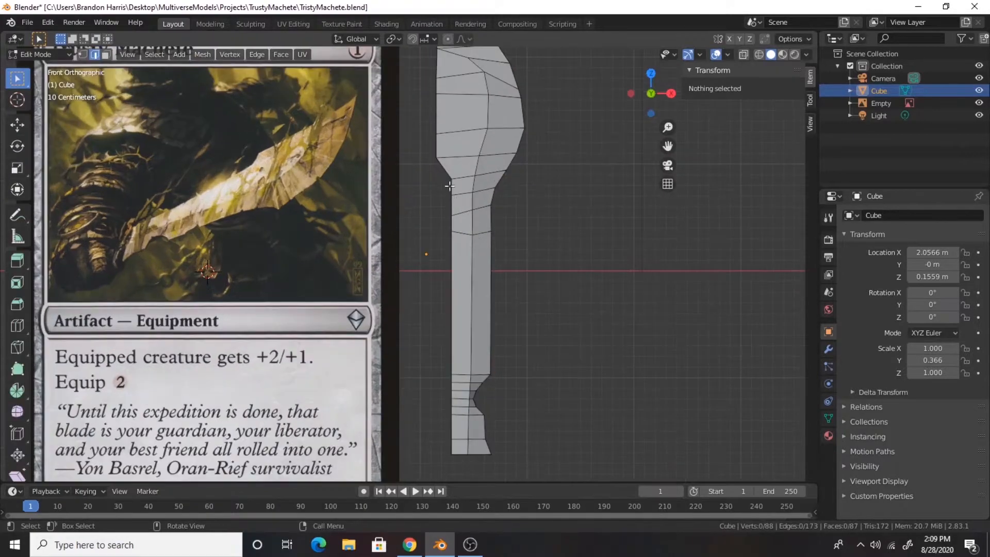
Try to move the front vertices of the handle's straight back side slightly outward along X
drag(445, 170, 462, 472)
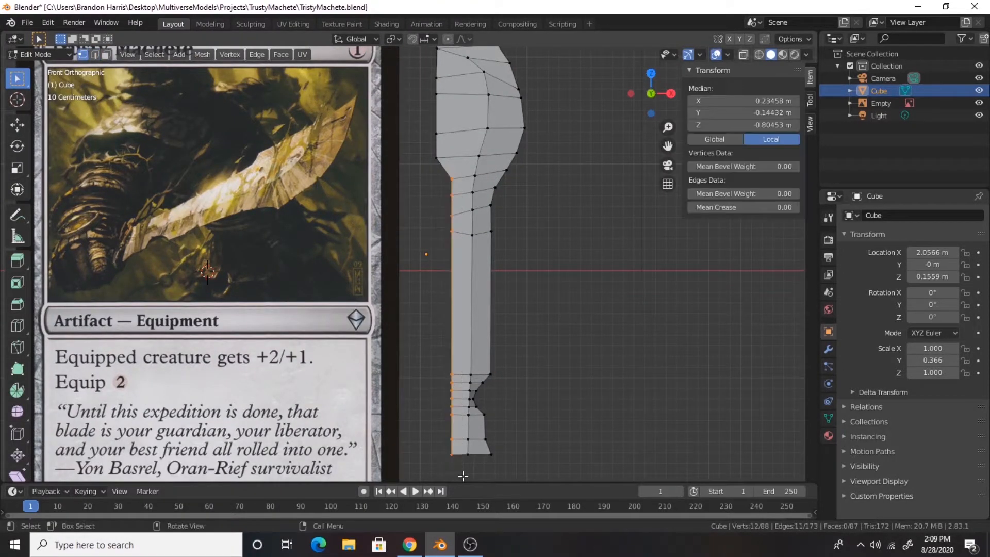
key(g)
key(x)
click(462, 475)
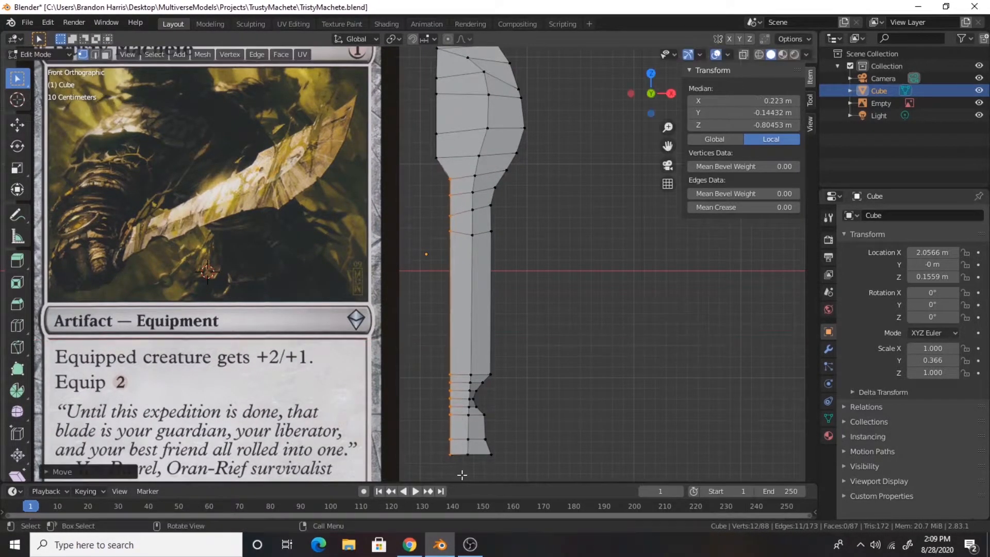
Try a loop cut across the blade's sloped shoulder and select its back-side vertex
scroll(480, 257, up, 5)
click(476, 241)
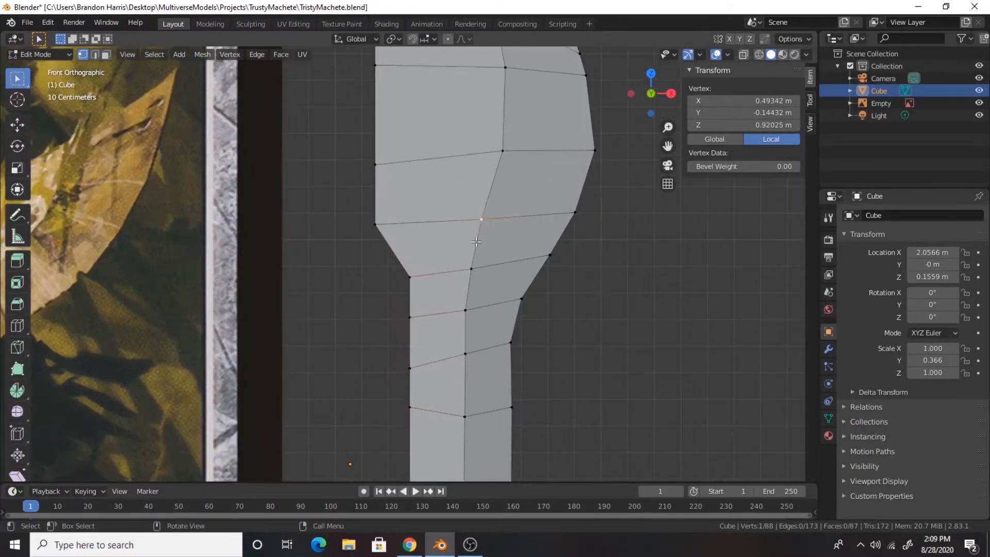
key(ctrl+r)
click(476, 240)
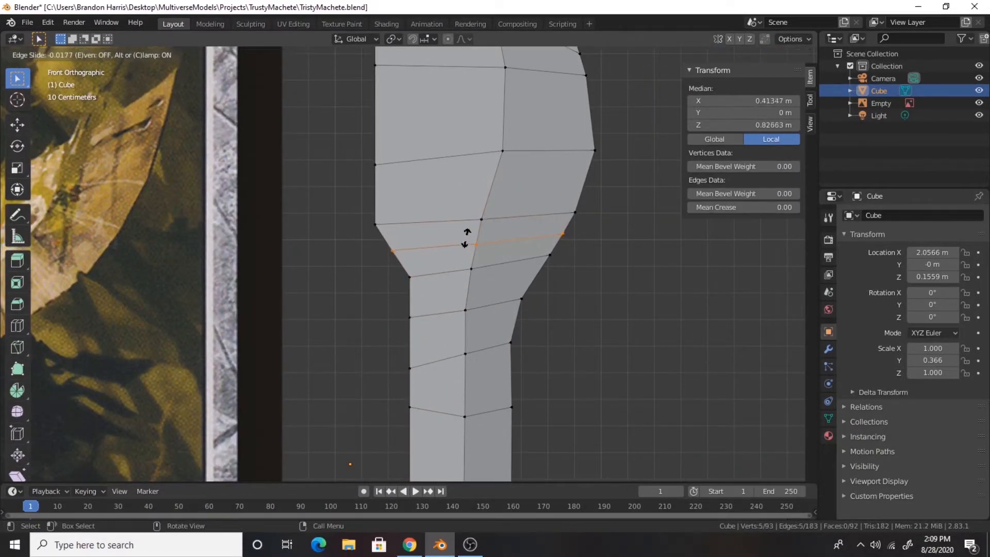
click(471, 238)
drag(404, 252, 405, 251)
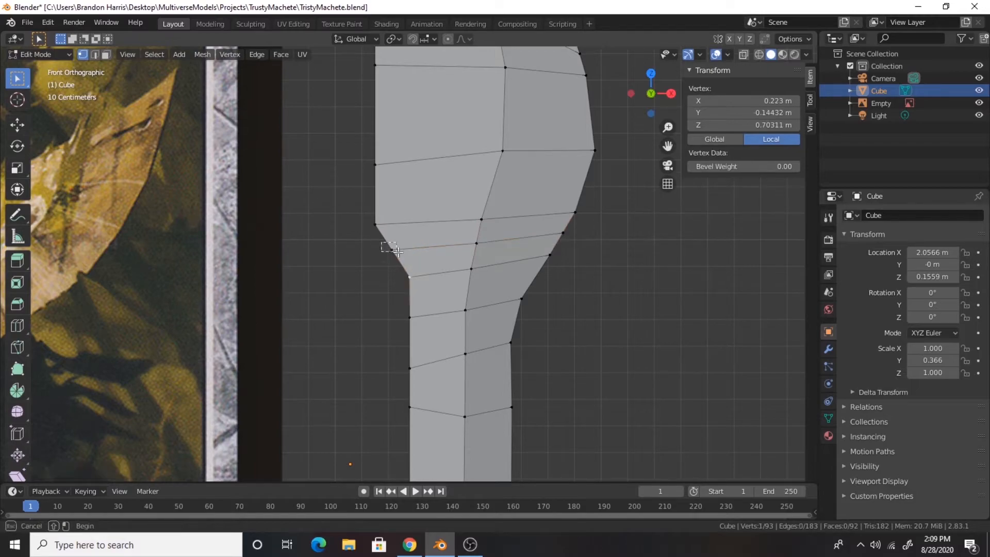
Turn on X-ray and undo the shoulder loop cut and the handle vertex move
click(741, 56)
key(ctrl+z)
key(ctrl+z)
key(ctrl+z)
Select all front and back vertices along the handle's straight back side and move them outward about 0.03 m along X
scroll(617, 256, down, 6)
shift+middle_drag(540, 257, 511, 158)
drag(370, 159, 385, 375)
key(g)
key(x)
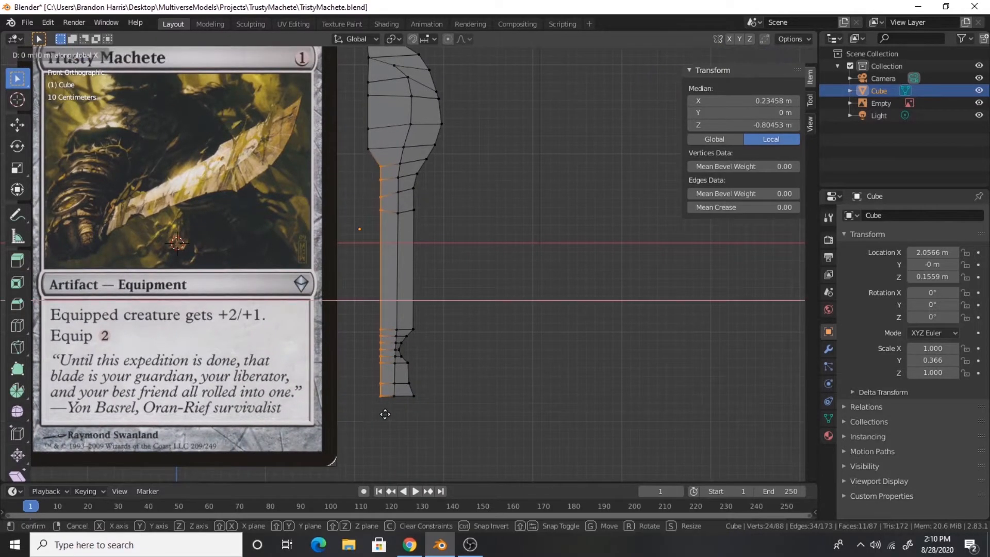
click(383, 416)
Add a loop cut across the blade's shoulder above the handle and move its back-side vertices inward
scroll(425, 209, up, 6)
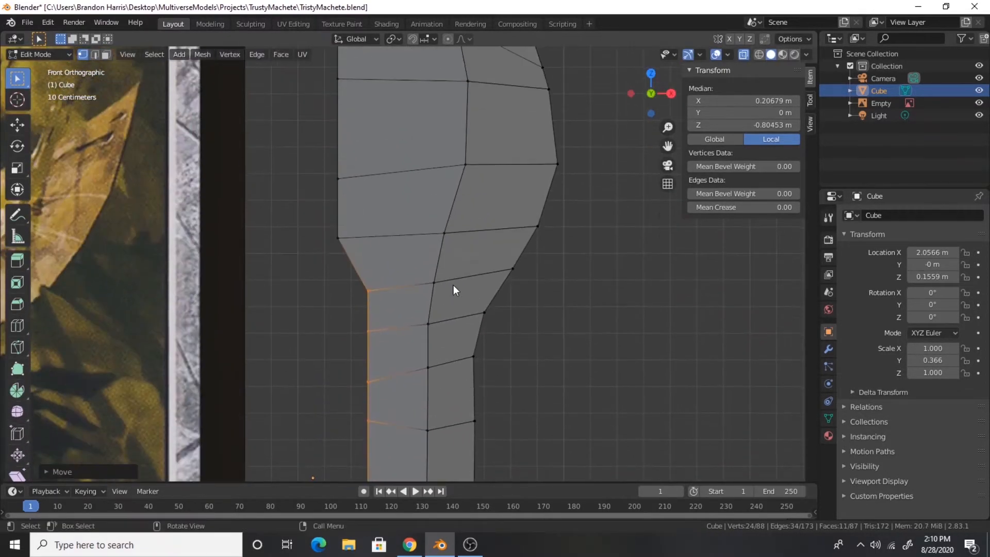
key(ctrl+r)
click(438, 254)
click(358, 261)
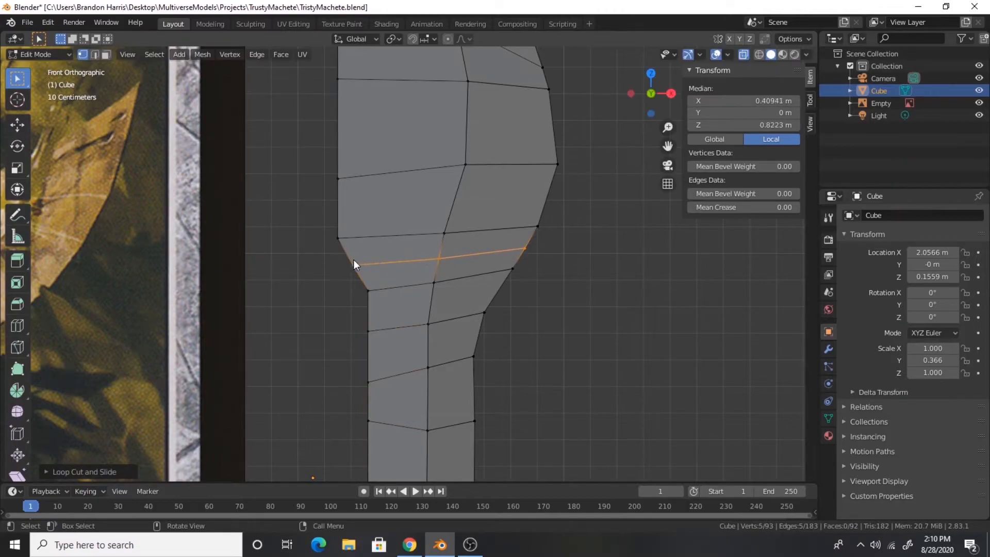
click(366, 274)
key(g)
click(376, 270)
scroll(390, 266, down, 3)
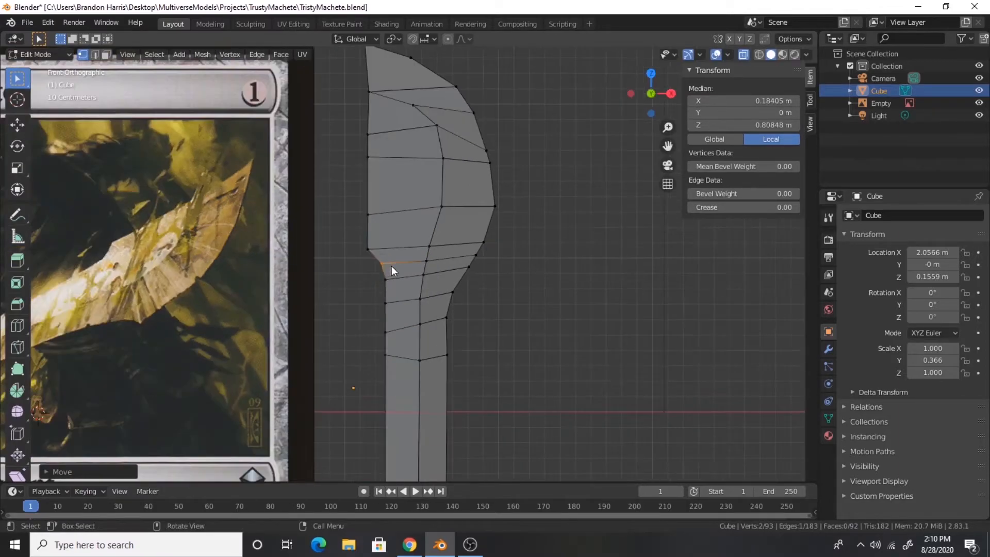
Move the inset vertex on the blade's upper cutting edge outward to smooth the curve
click(496, 157)
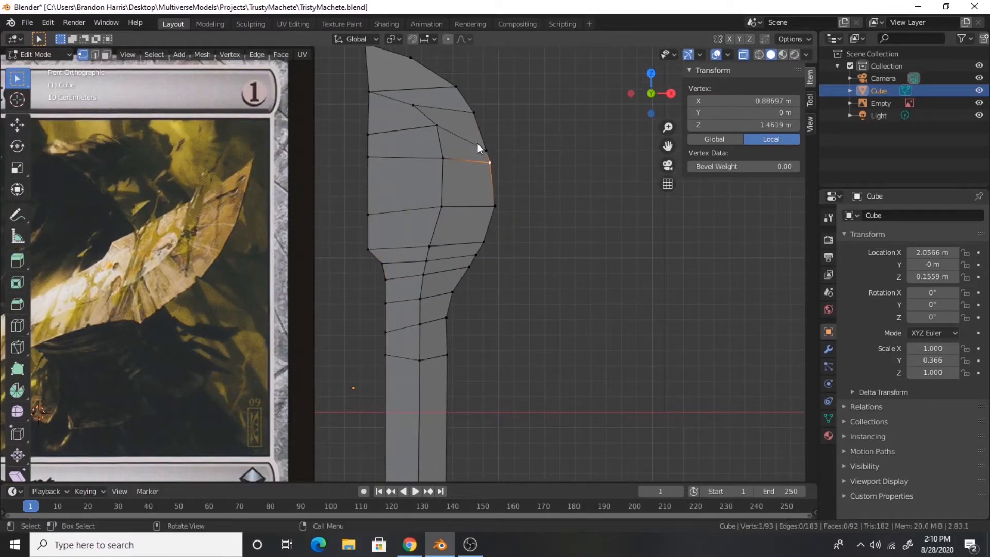
key(g)
click(491, 139)
Reposition the cutting-edge vertex just below the new shoulder loop
scroll(472, 169, down, 5)
shift+middle_drag(410, 255, 415, 194)
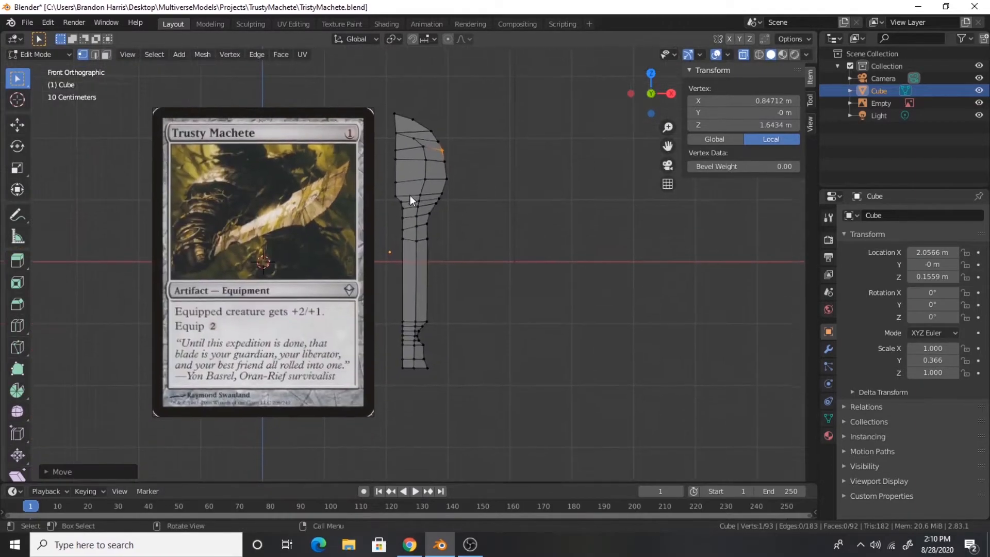
scroll(433, 205, up, 4)
shift+middle_drag(474, 182, 395, 257)
scroll(395, 258, up, 3)
click(373, 213)
key(g)
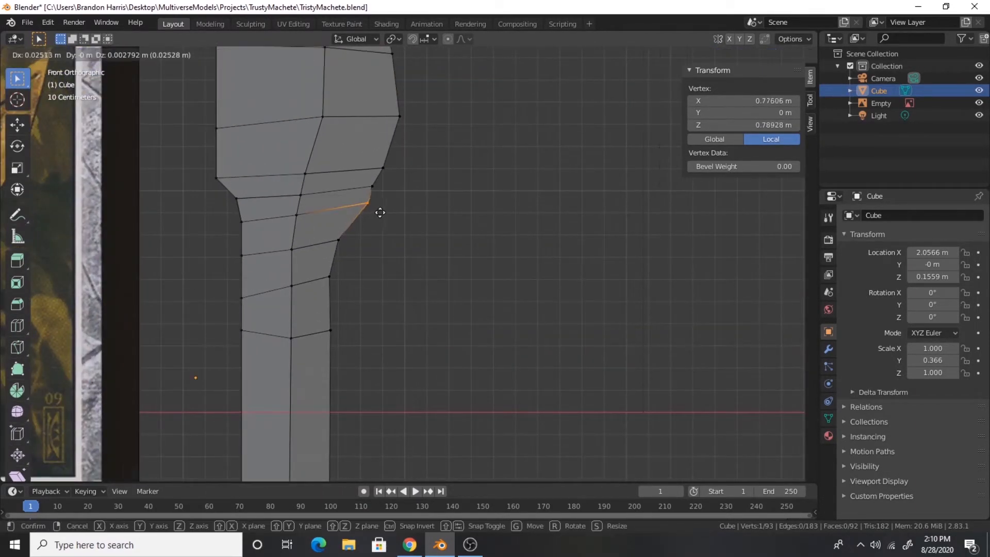
click(365, 209)
Reposition the next two cutting-edge vertices above it to shape the blade's lower corner
click(386, 170)
key(g)
click(396, 176)
click(371, 186)
key(g)
click(355, 179)
Move the edge loop across the lower blade down, closer to the shoulder
drag(371, 152, 404, 178)
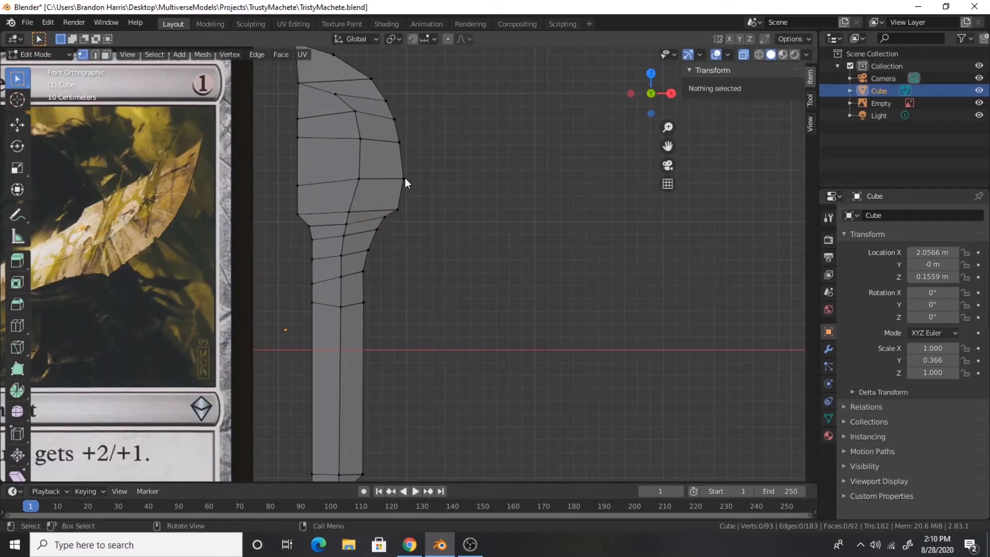
drag(279, 176, 279, 175)
key(g)
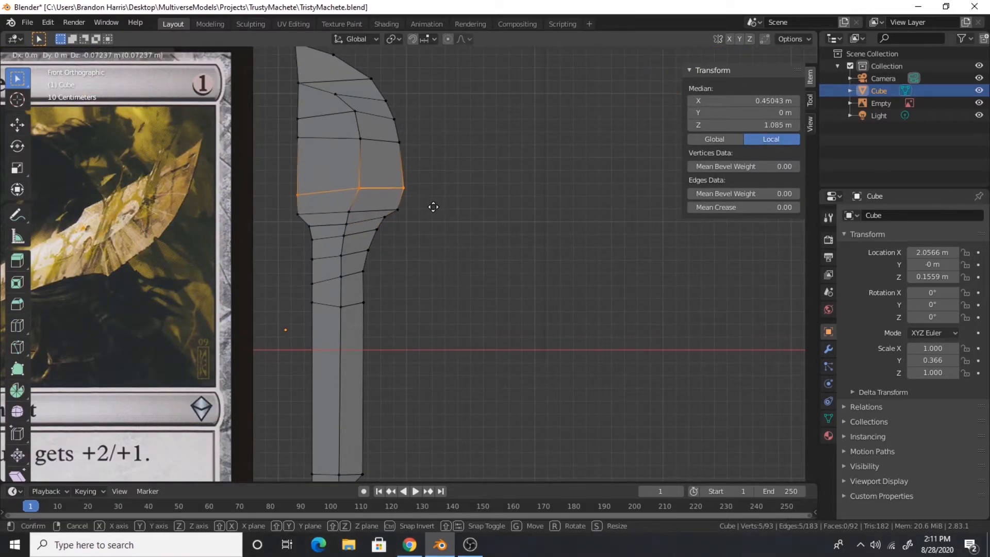
right_click(433, 207)
scroll(377, 195, up, 3)
key(g)
click(380, 194)
Reposition the cutting-edge vertex directly above the lowered loop to shape the blade's belly
click(398, 138)
scroll(375, 175, down, 2)
scroll(375, 175, up, 1)
key(g)
click(379, 85)
scroll(409, 115, down, 2)
scroll(415, 126, up, 2)
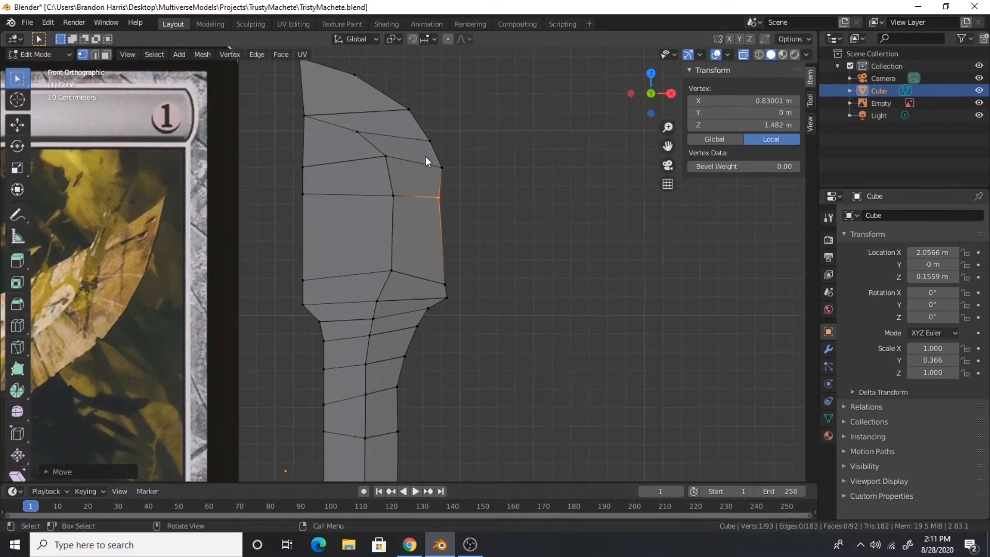
Leave mesh editing and inspect the blade's shape in perspective
click(435, 141)
middle_drag(435, 141, 493, 223)
click(419, 237)
key(Tab)
scroll(422, 201, up, 5)
click(354, 173)
click(744, 54)
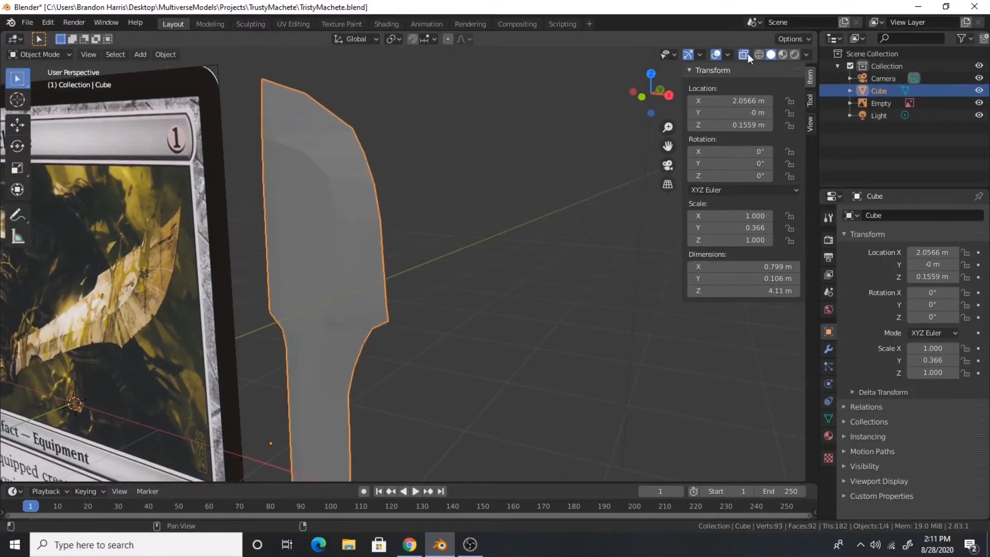
Reposition three edge vertices below the blade's lower corner to smooth the curve running into the handle
key(KP_1)
key(Tab)
scroll(505, 266, down, 1)
shift+middle_drag(505, 266, 503, 183)
scroll(496, 180, up, 5)
click(412, 134)
key(g)
click(404, 142)
click(427, 113)
key(g)
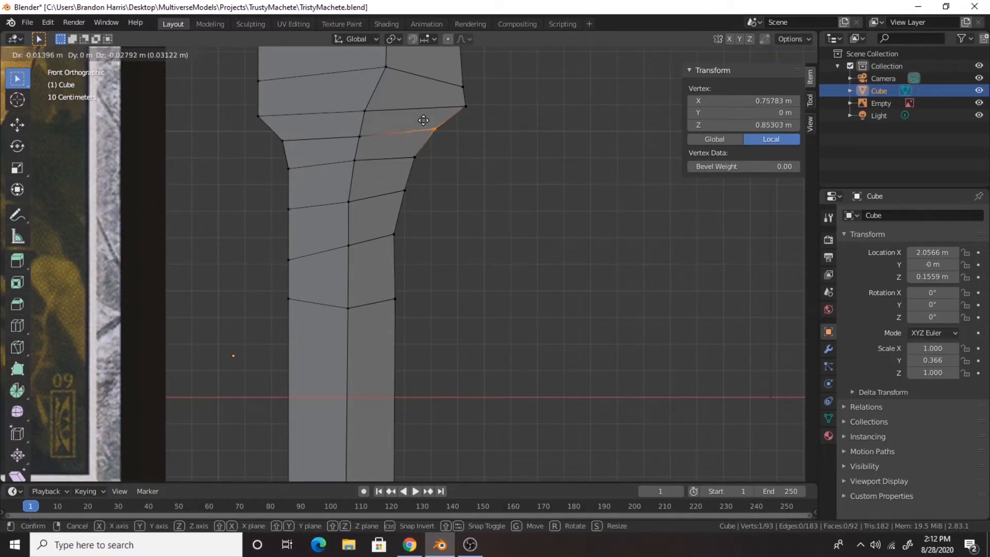
click(423, 122)
key(g)
click(393, 185)
Raise the whole machete object about 0.49 m along Z
scroll(393, 186, down, 6)
shift+middle_drag(160, 284, 572, 231)
scroll(301, 232, up, 5)
scroll(572, 232, down, 6)
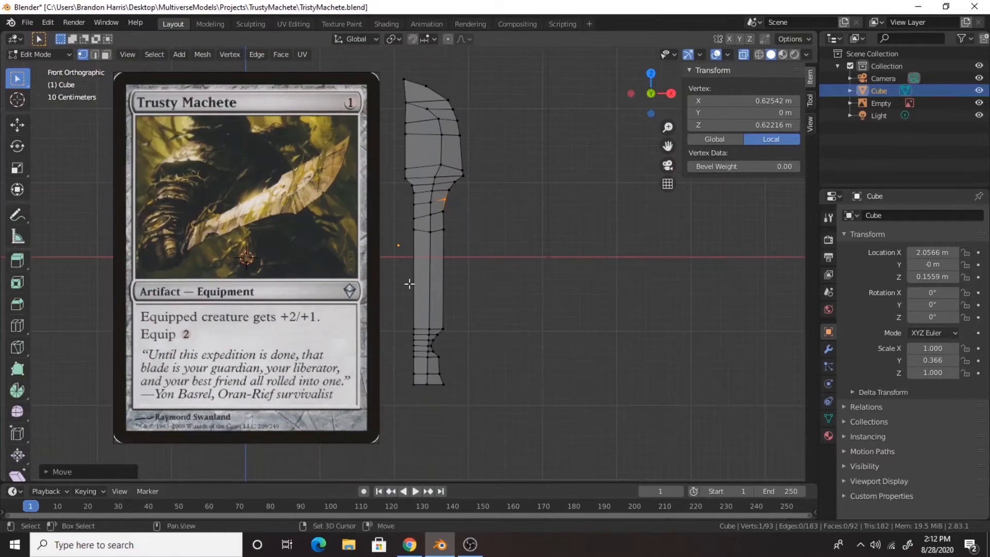
click(447, 182)
shift+middle_drag(447, 182, 451, 233)
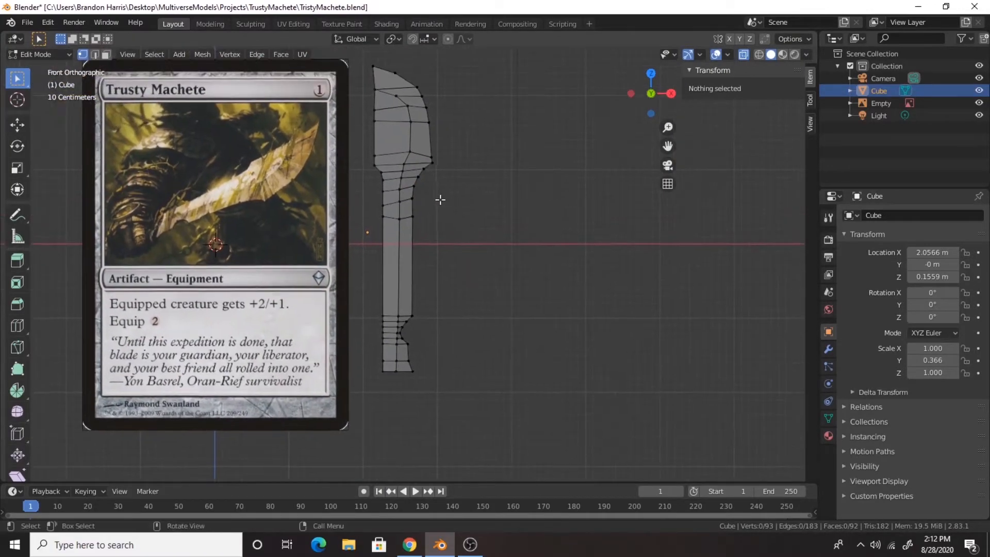
key(Tab)
key(g)
key(z)
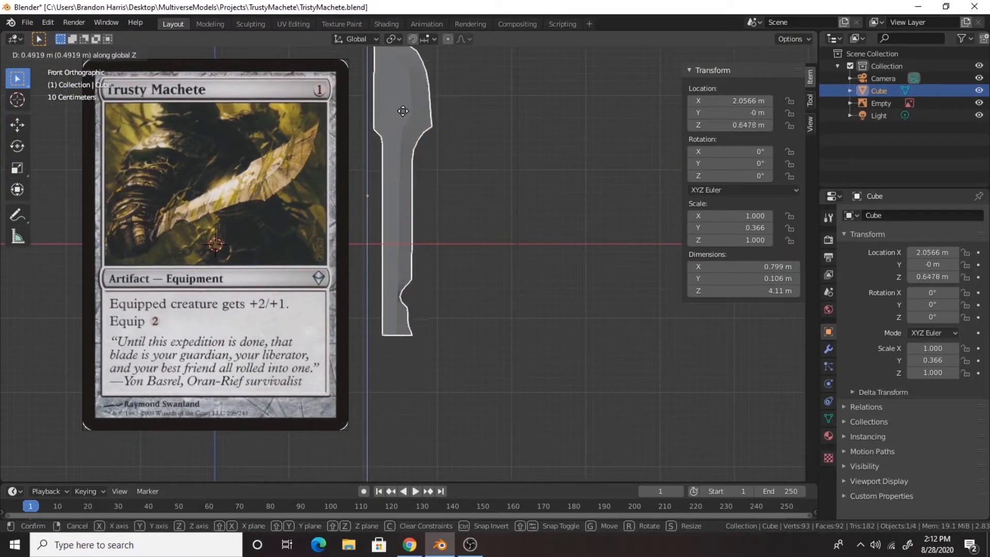
click(403, 111)
Try adding a mesh cylinder as a separate object at the 3D cursor
scroll(330, 150, up, 4)
shift+middle_drag(217, 186, 520, 263)
scroll(449, 224, down, 1)
key(shift+a)
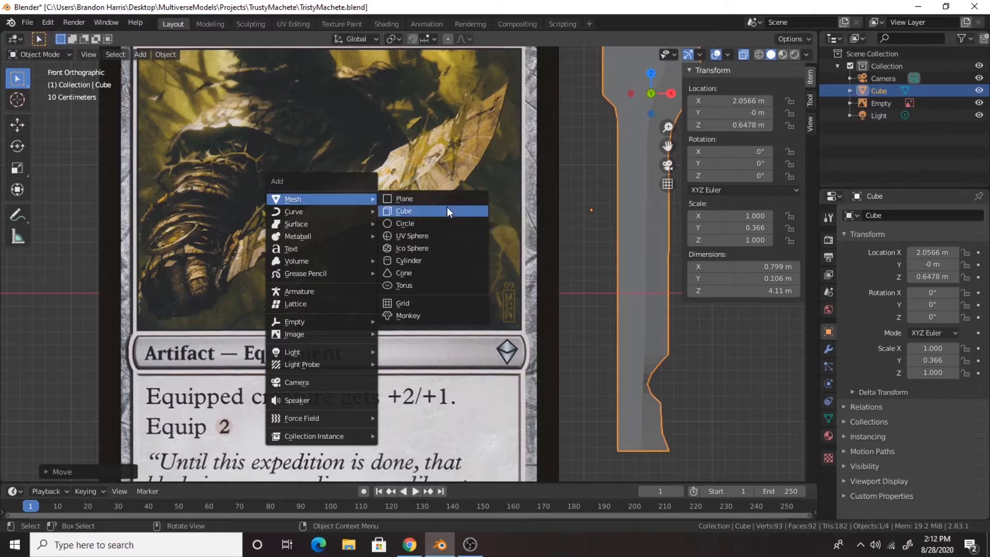
click(440, 259)
scroll(460, 260, down, 3)
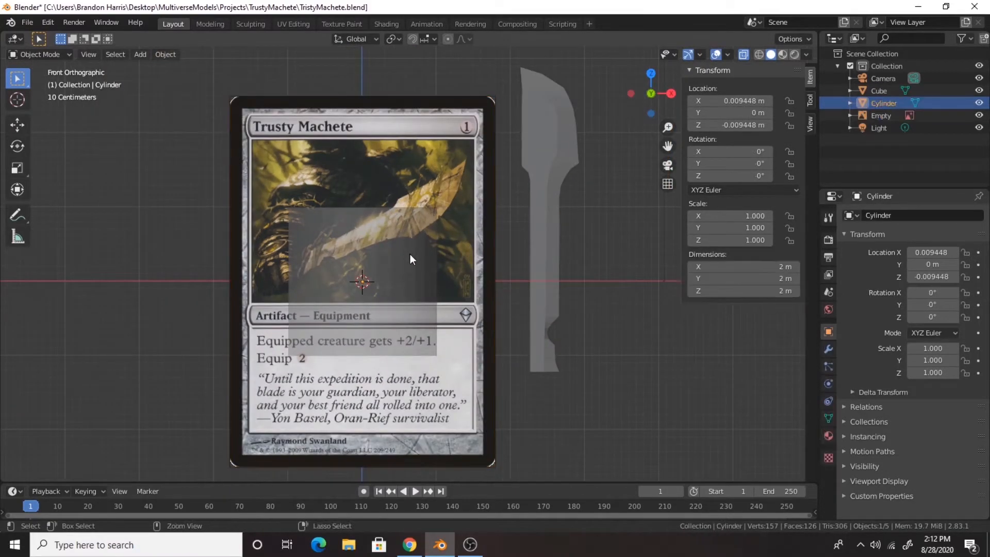
key(ctrl+z)
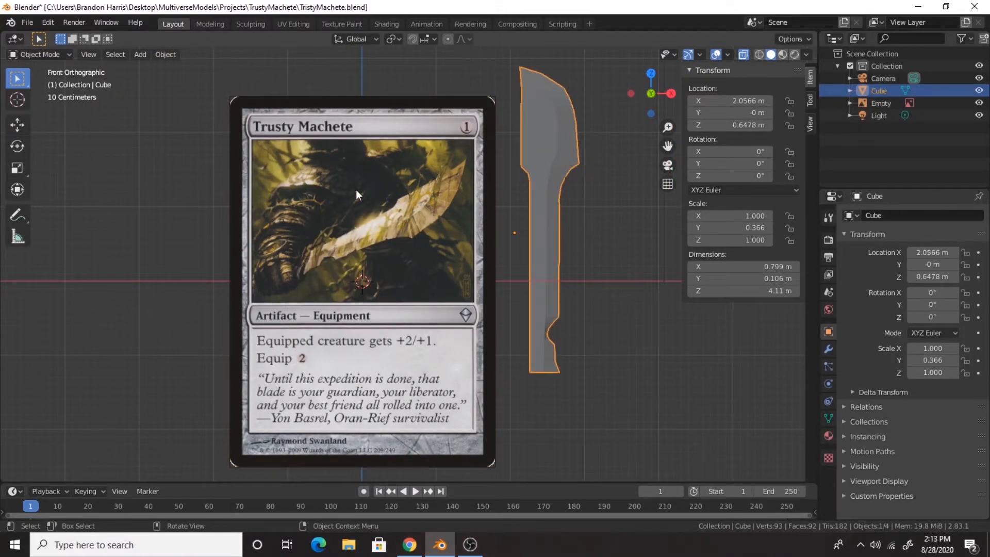
Move three vertex pairs along the blade's spine to give the back edge a slight inward curve
scroll(416, 209, up, 5)
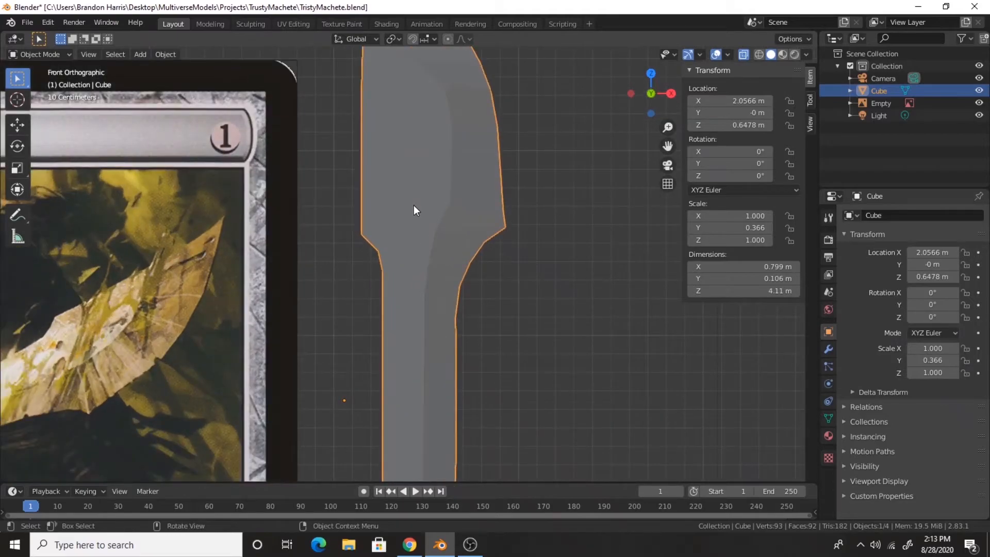
key(Tab)
drag(342, 108, 380, 134)
key(g)
click(385, 135)
drag(345, 188, 378, 216)
key(g)
click(382, 213)
drag(356, 51, 385, 118)
key(g)
click(389, 103)
scroll(389, 103, down, 2)
click(506, 157)
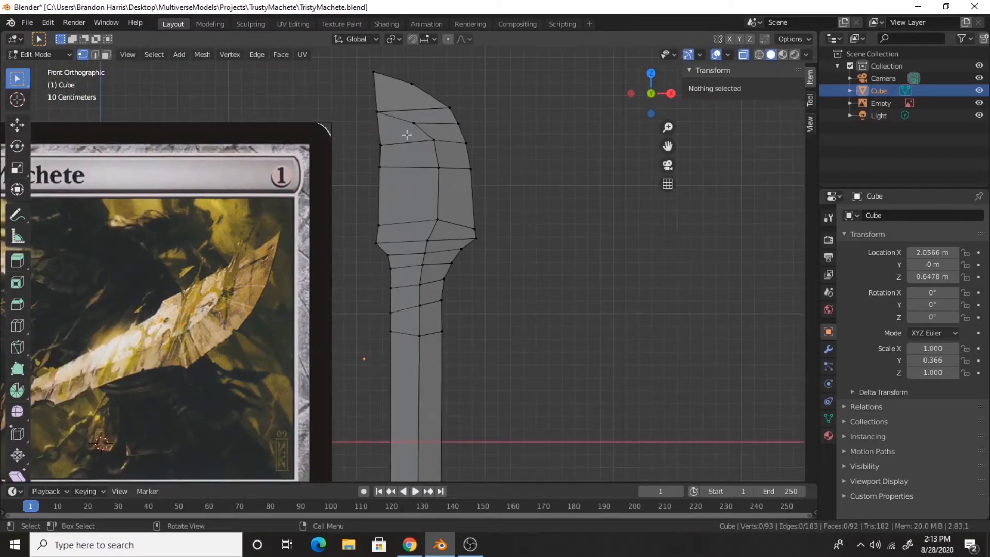
Nudge the second spine vertex pair below the blade's tip slightly outward to even the back edge
scroll(416, 139, up, 4)
shift+middle_drag(383, 128, 413, 277)
drag(369, 160, 403, 183)
key(g)
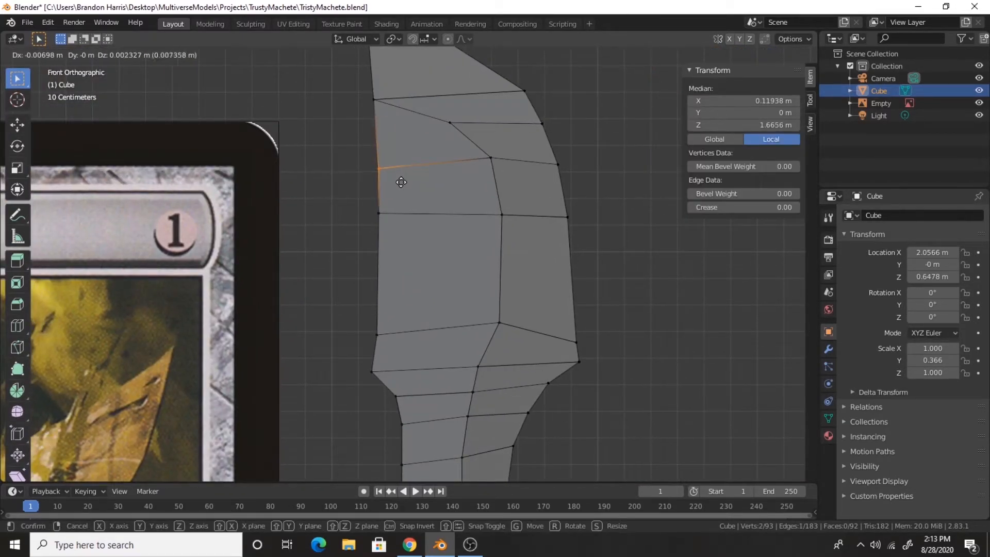
click(401, 182)
scroll(484, 192, down, 4)
click(540, 206)
Save the project file TristyMachete.blend
shift+middle_drag(539, 205, 517, 516)
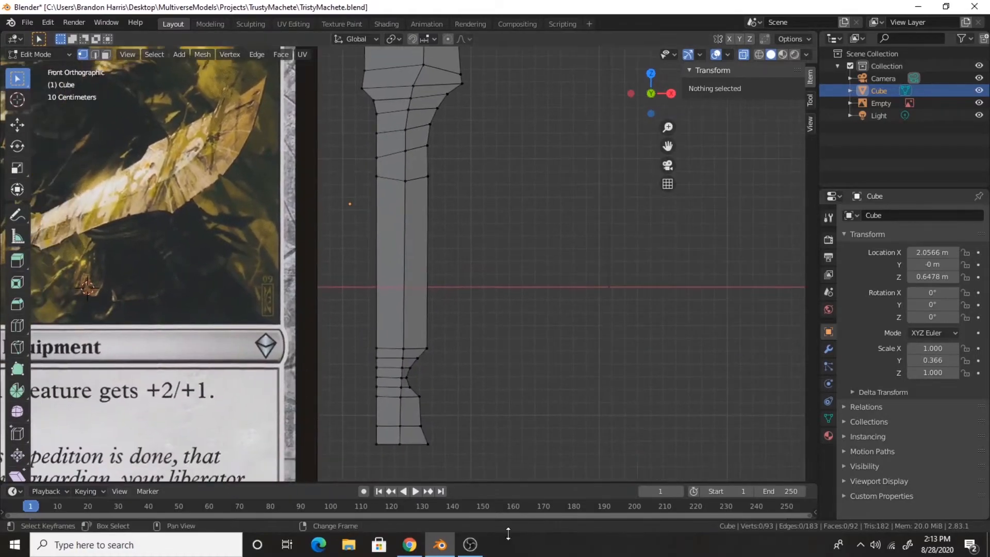
scroll(472, 387, down, 1)
key(ctrl+s)
click(469, 544)
click(469, 544)
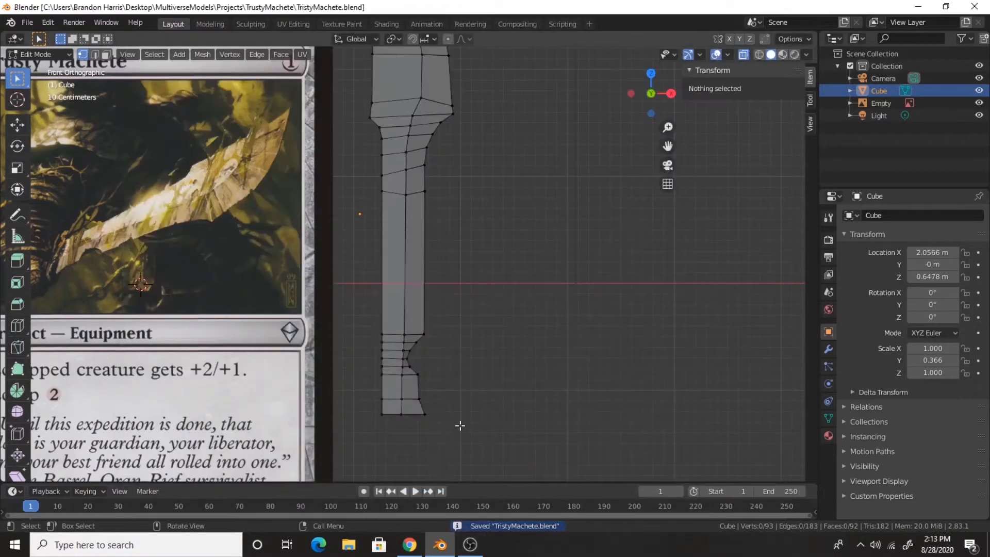
Add a cylinder with 10 vertices inside the machete's mesh
scroll(459, 426, down, 1)
key(shift+a)
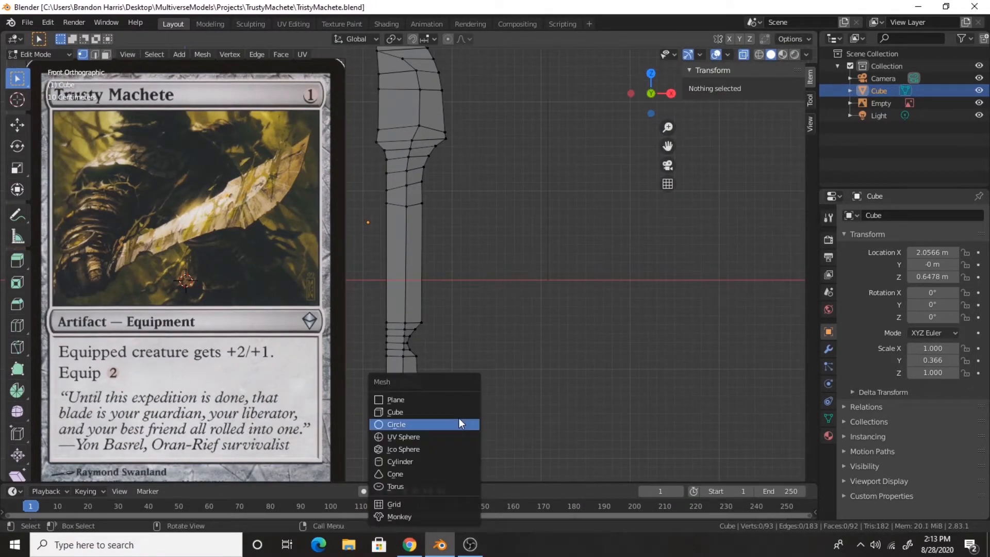
click(427, 461)
click(52, 472)
mouse_move(176, 325)
mouse_down()
mouse_move(145, 324)
mouse_move(176, 324)
mouse_up()
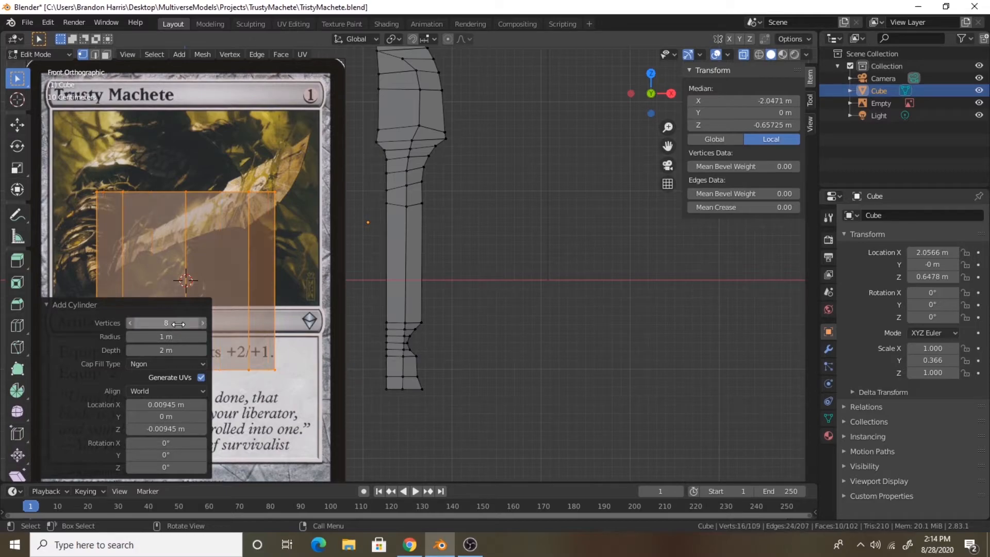
text(10)
key(Return)
click(224, 246)
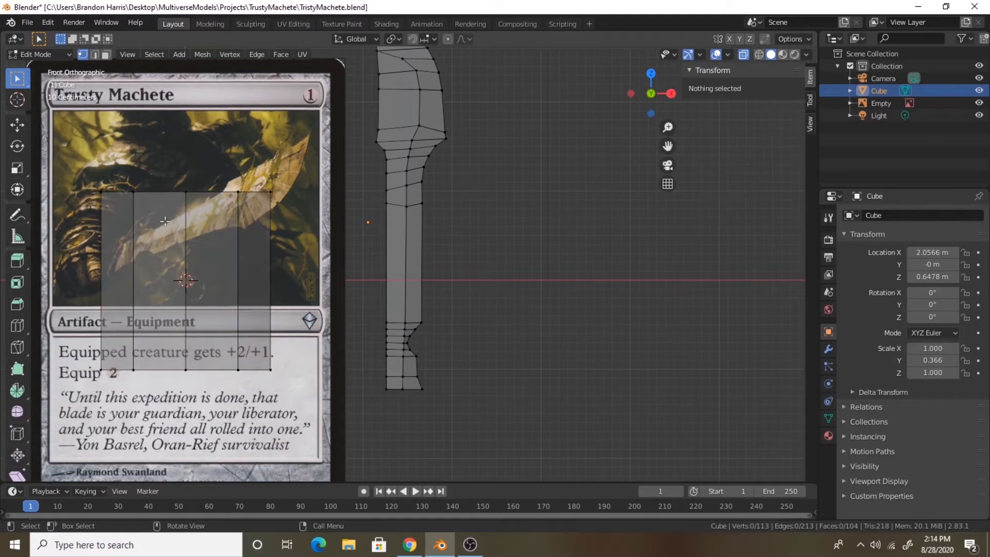
Leave mesh editing and try to select the cylinder apart from the machete
key(Tab)
click(160, 240)
click(173, 276)
shift+click(206, 346)
scroll(268, 320, down, 3)
click(404, 322)
middle_drag(465, 336, 240, 356)
middle_drag(367, 268, 410, 256)
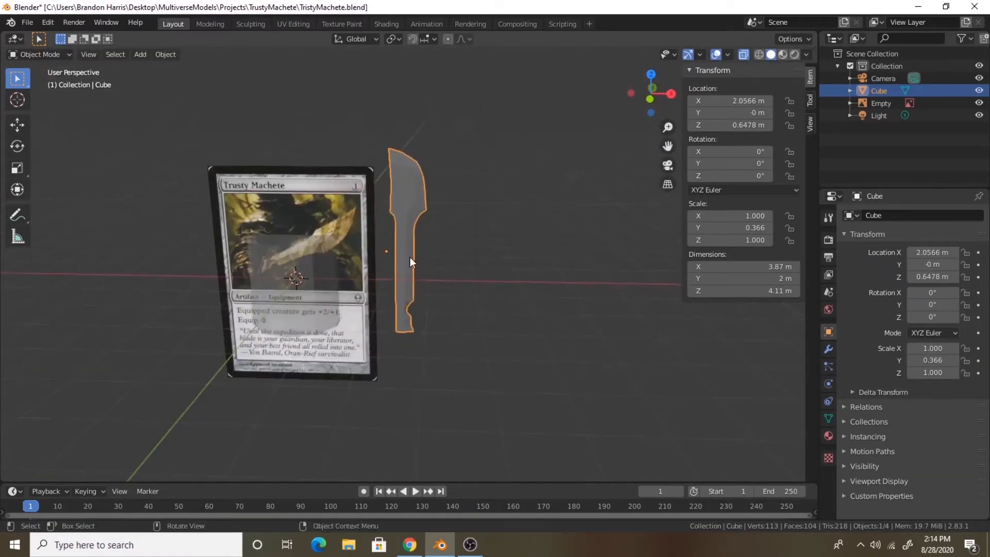
click(303, 309)
middle_drag(301, 323, 327, 203)
shift+click(324, 205)
click(324, 206)
click(324, 205)
Move the cylinder geometry beneath the machete's lower end in mesh editing
key(Tab)
middle_drag(324, 206, 360, 248)
key(g)
click(444, 346)
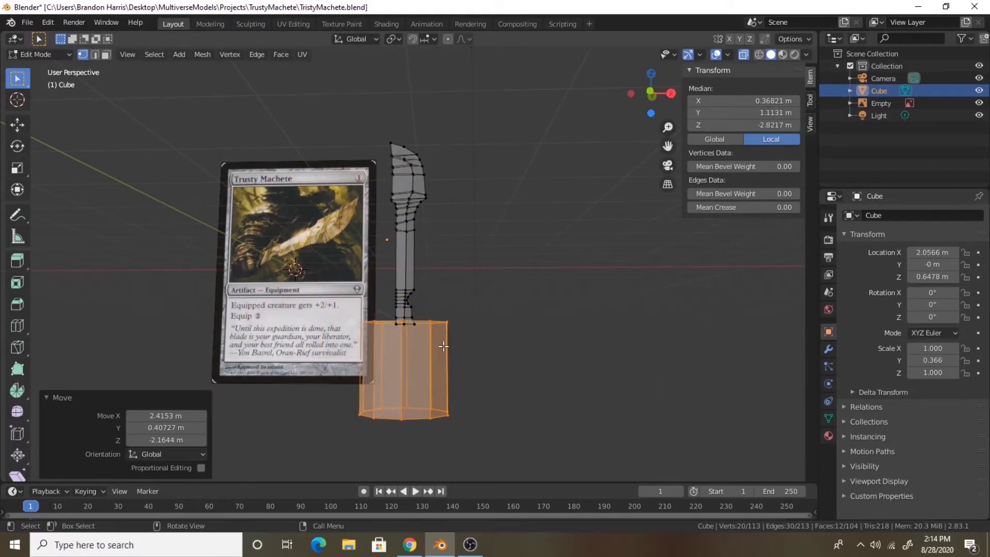
Rename the Cube object as Blade
click(850, 90)
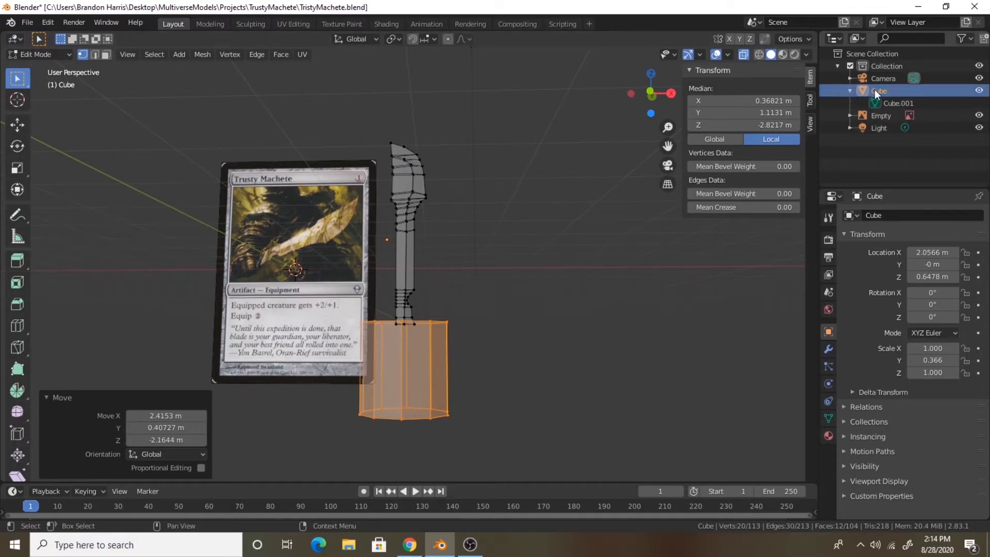
click(850, 91)
double_click(884, 90)
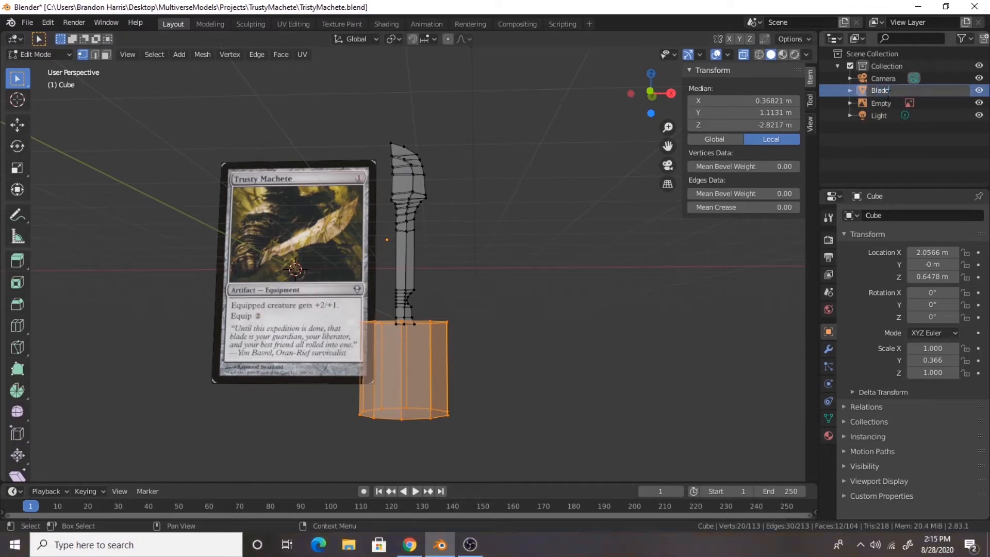
key(Return)
Try again to pick the cylinder separately from the blade object
click(597, 349)
click(413, 391)
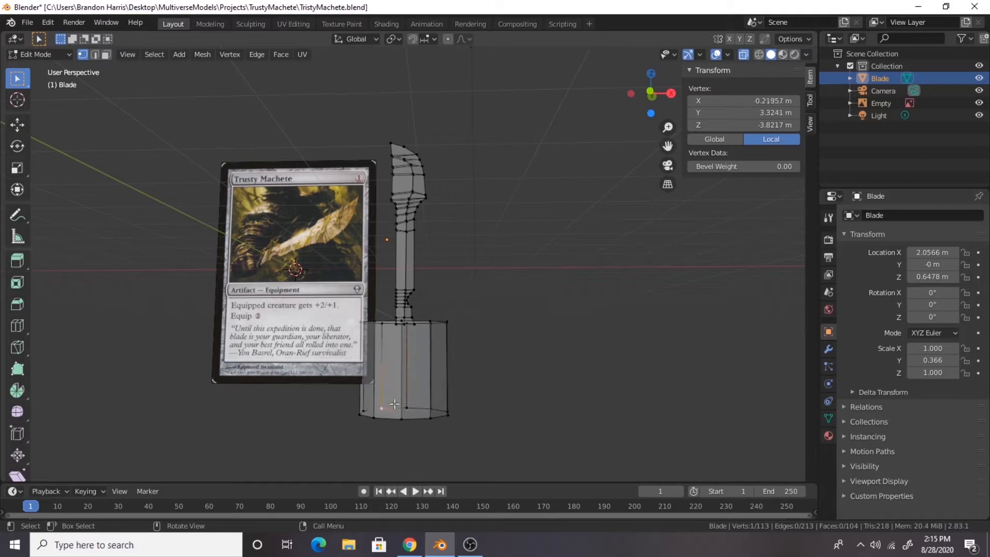
key(Tab)
middle_drag(416, 372, 407, 217)
click(305, 369)
Undo the rename and the added cylinder, restoring the machete-only mesh in Object Mode
key(ctrl+z)
key(ctrl+z)
key(ctrl+z)
key(ctrl+z)
key(ctrl+z)
key(ctrl+z)
key(ctrl+z)
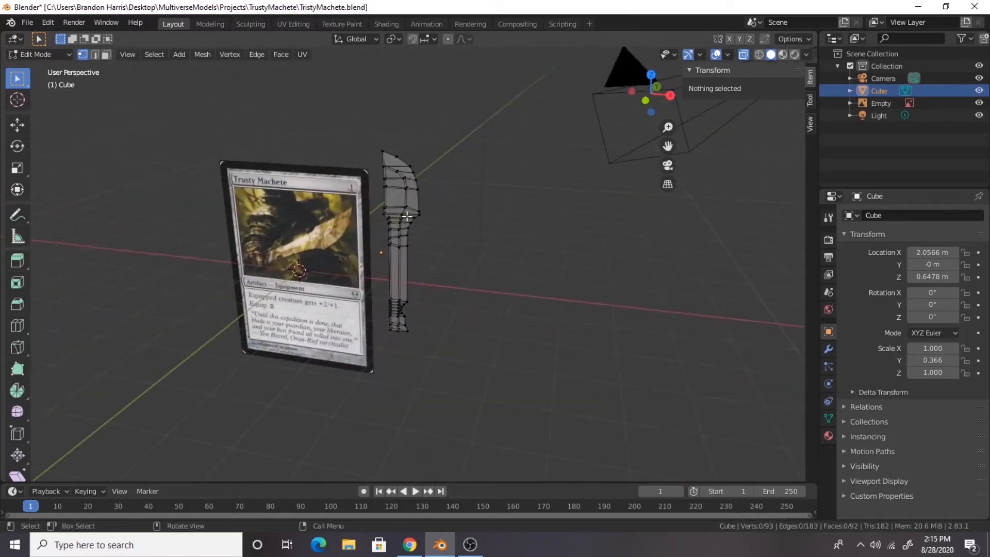
click(746, 55)
key(ctrl+z)
key(ctrl+z)
scroll(441, 226, up, 3)
key(ctrl+shift+z)
Rename the machete object as Blade and save the file
middle_drag(500, 182, 567, 154)
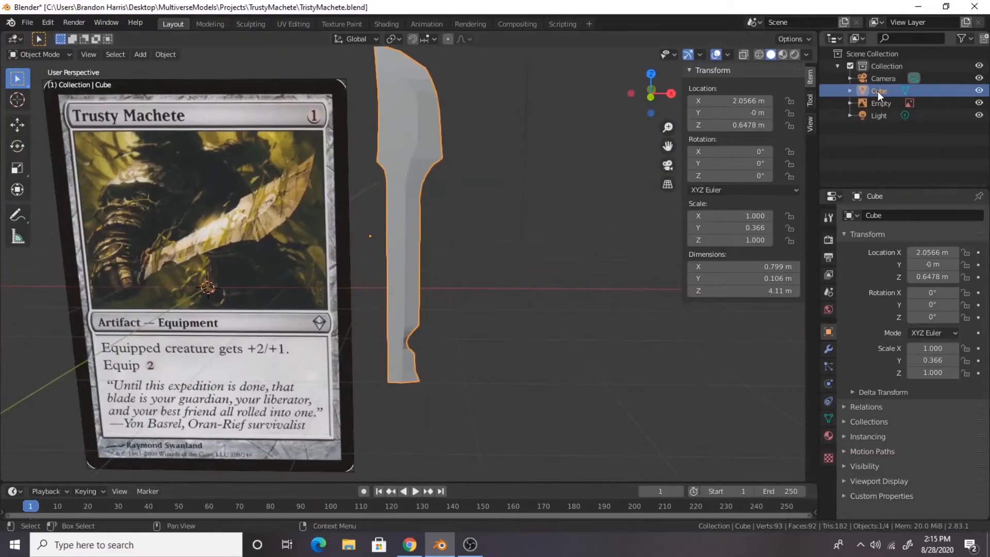
key(ctrl+s)
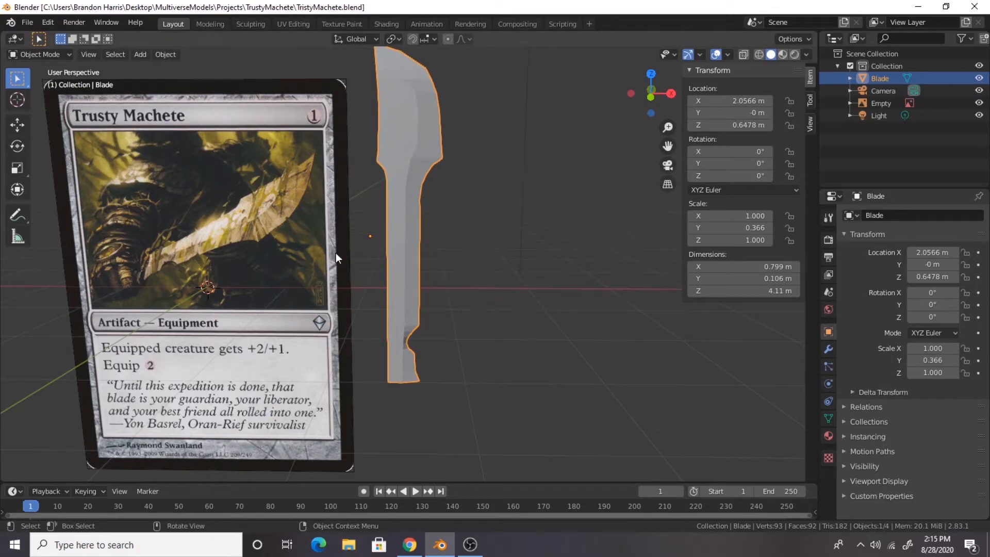
Add a mesh cylinder as a separate object and name it Handle
key(shift+a)
mouse_move(518, 236)
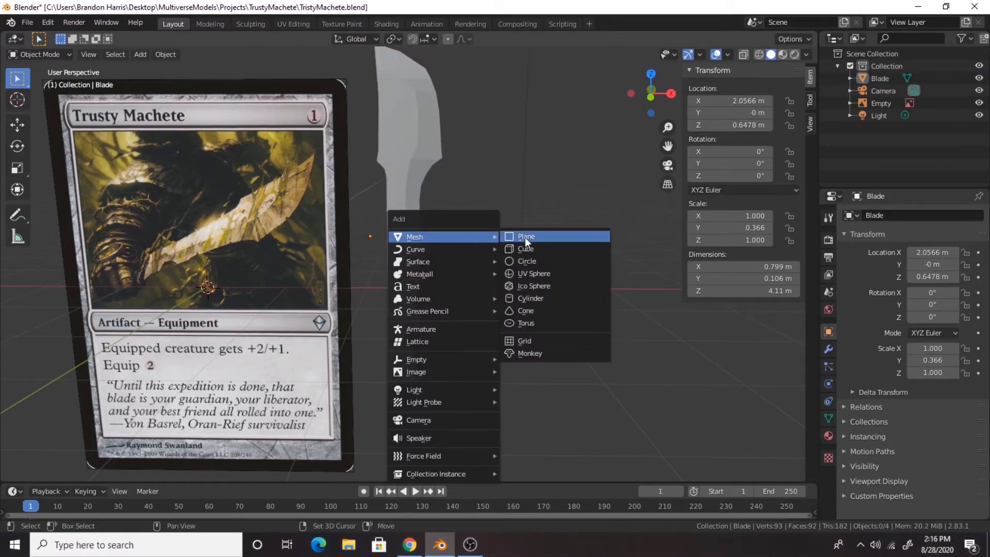
click(554, 289)
double_click(884, 102)
text(Hand)
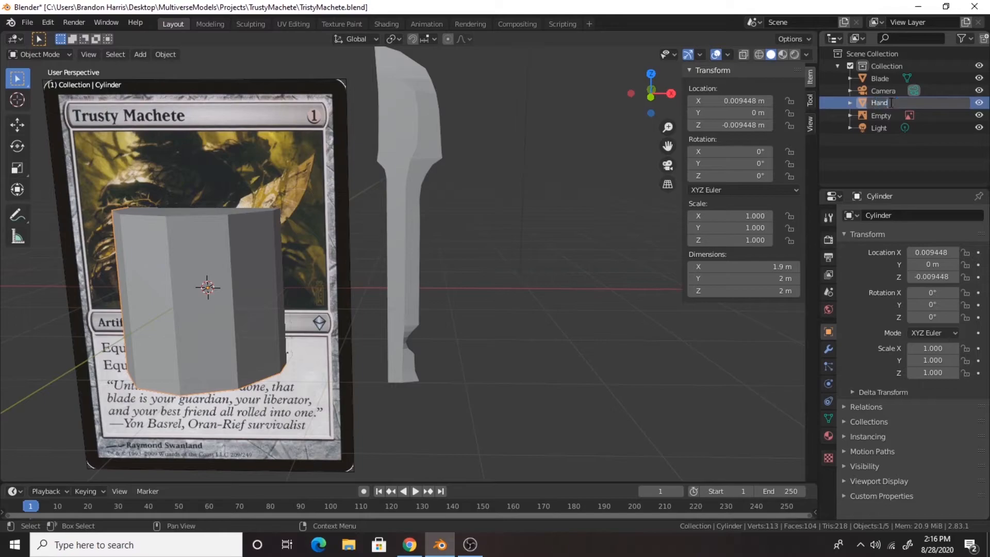
text(dle)
key(Return)
scroll(282, 323, down, 1)
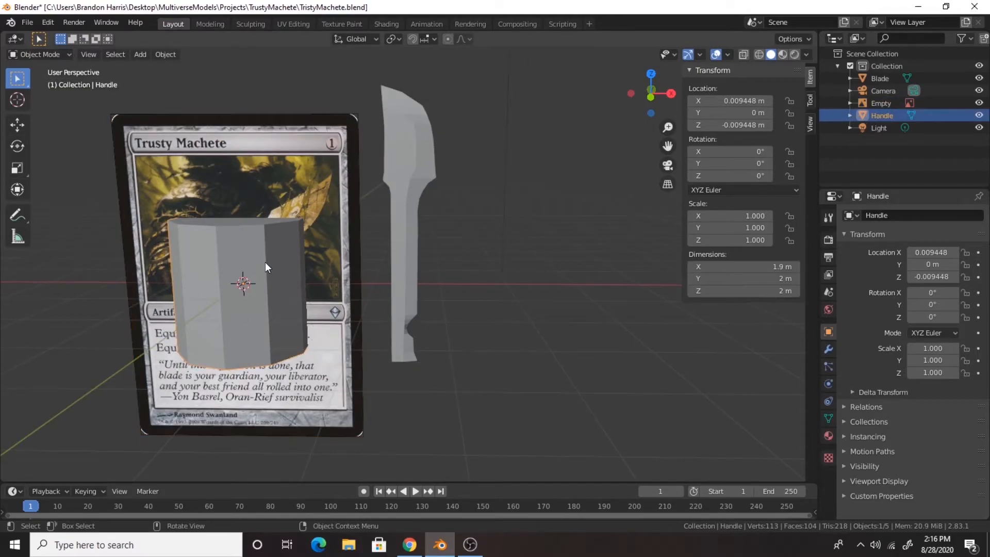
Turn on X-ray and move the Handle cylinder about 2.44 m along X and -2.16 m along Z, beneath the blade object
key(KP_1)
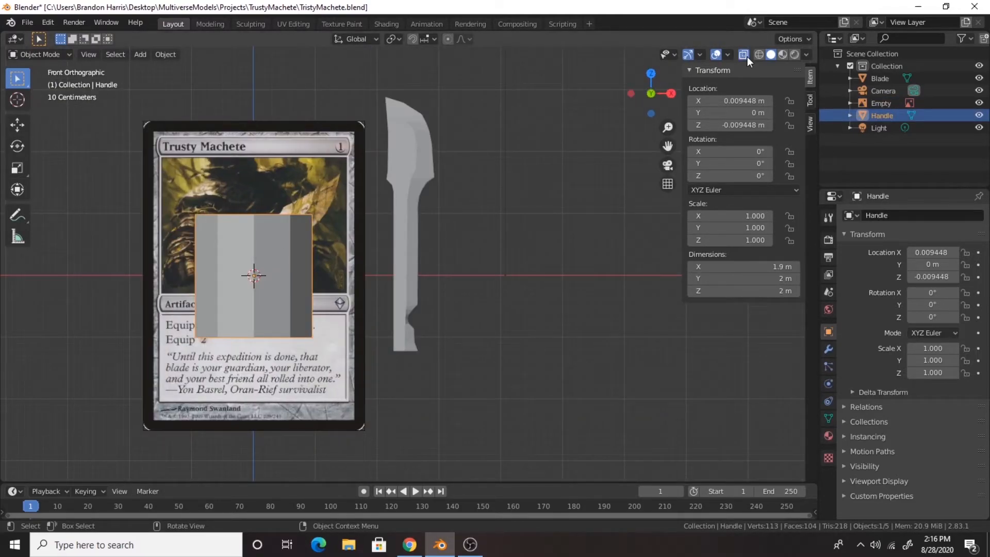
click(746, 55)
key(g)
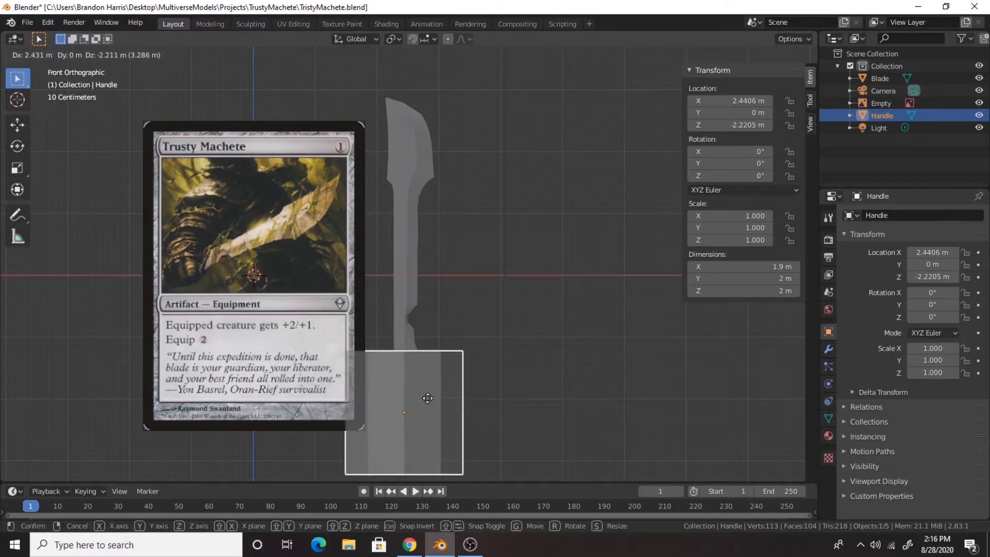
click(438, 370)
middle_drag(438, 370, 464, 248)
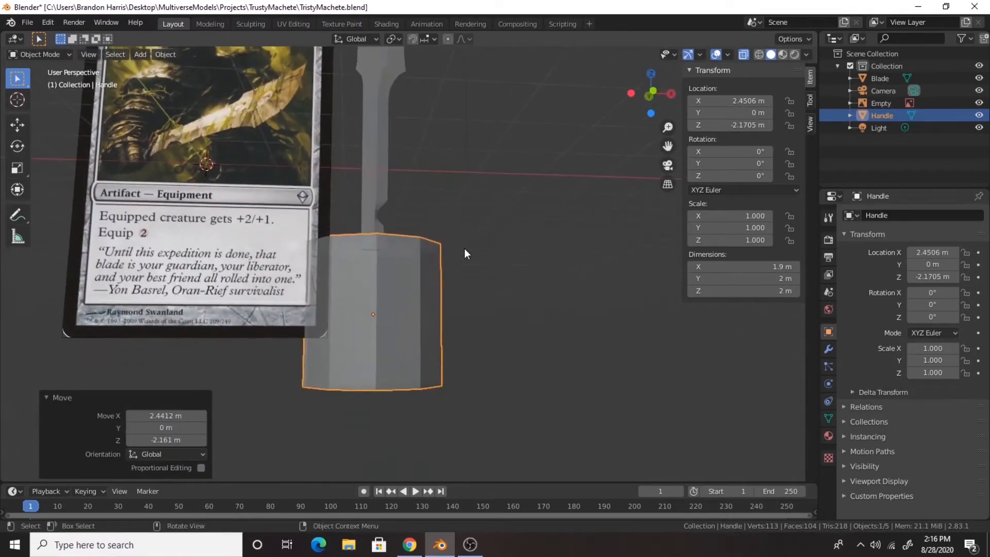
Scale the Handle cylinder to 0.326 and raise it about 0.69 m to overlap the blade object's lower end
key(KP_1)
key(s)
click(397, 298)
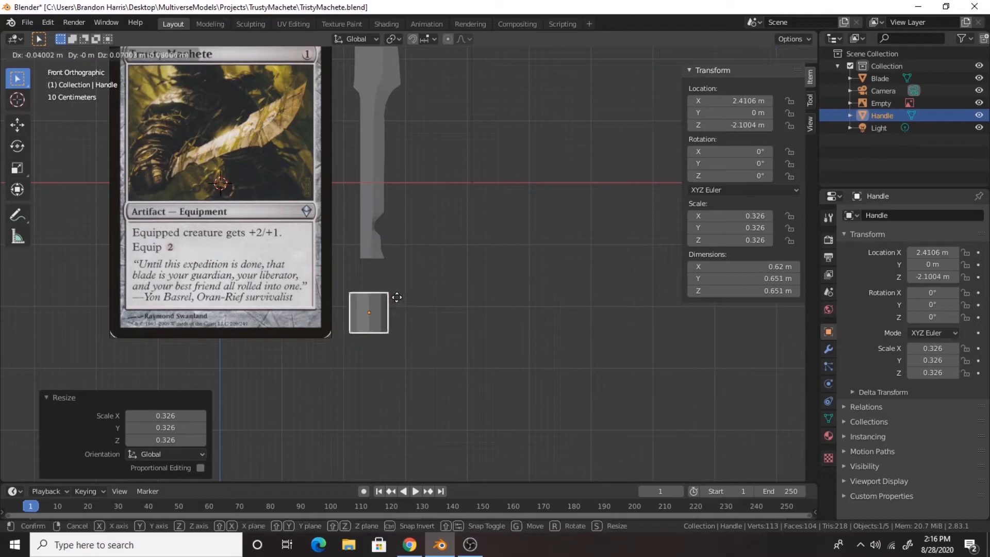
key(g)
click(399, 259)
scroll(397, 262, up, 6)
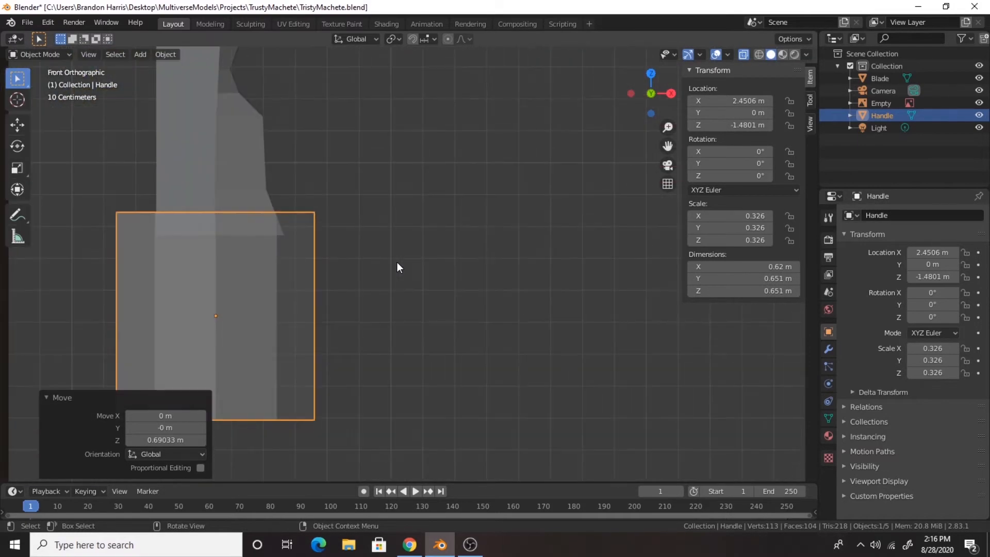
Scale the Handle object down to 0.268 and shift it about 0.016 m along X and 0.026 m along Z
scroll(396, 262, down, 5)
shift+middle_drag(396, 262, 456, 313)
scroll(456, 313, up, 6)
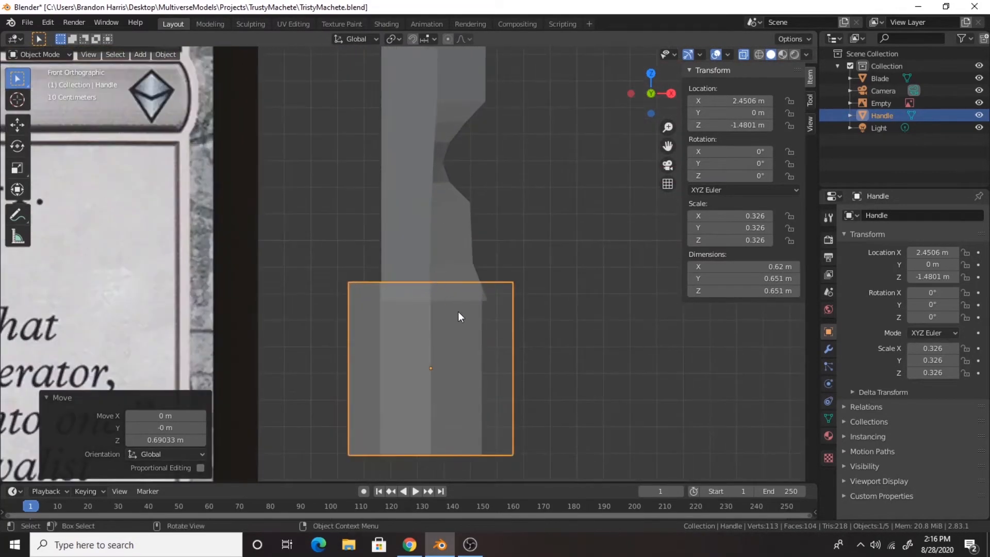
key(s)
click(452, 323)
key(g)
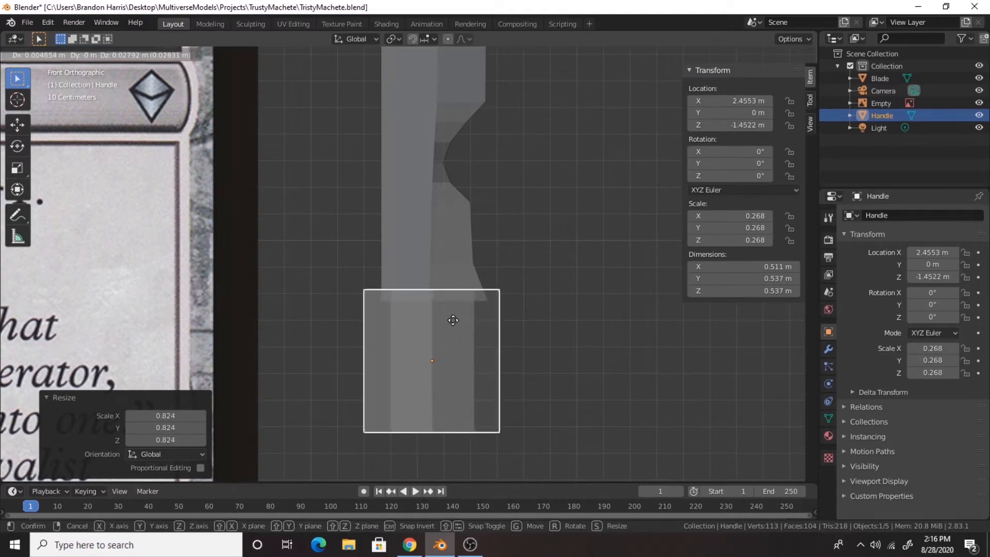
click(457, 320)
Flatten the Handle along Y to a scale of 0.080 in the right orthographic view
key(KP_3)
shift+middle_drag(307, 273, 484, 195)
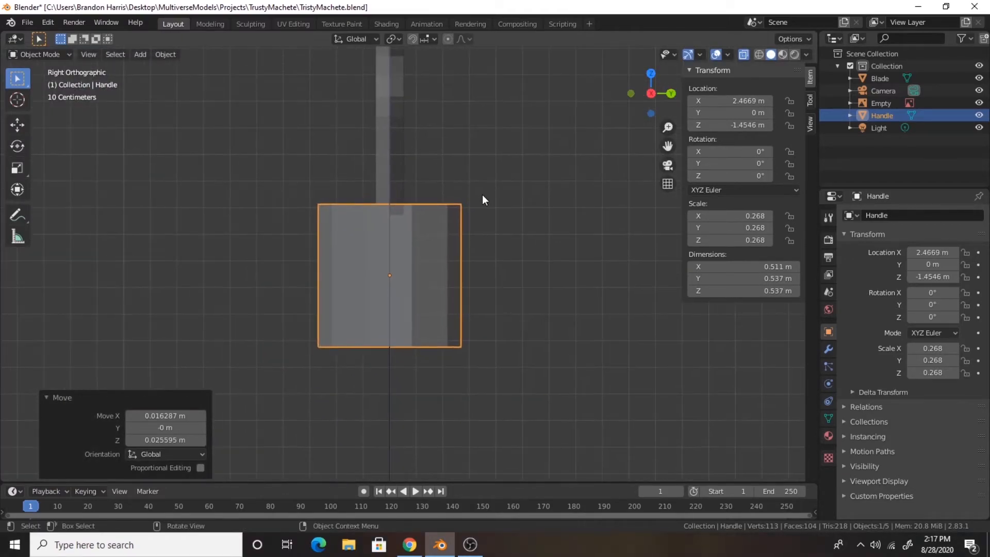
key(s)
key(y)
click(408, 243)
Widen the Handle along X to a scale of 0.291 and raise it slightly to Z -1.4476 m
middle_drag(409, 243, 483, 318)
key(KP_1)
key(s)
key(x)
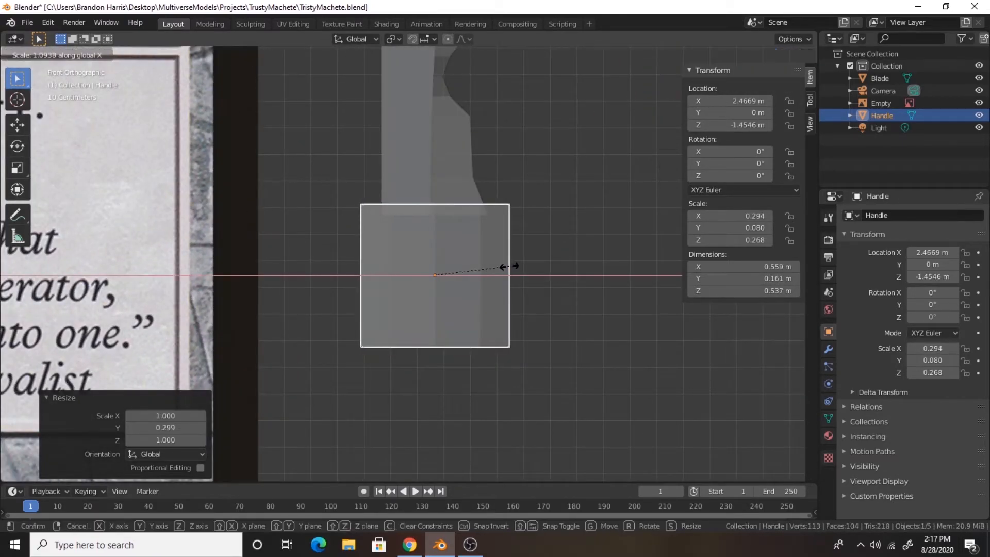
click(509, 268)
key(g)
key(z)
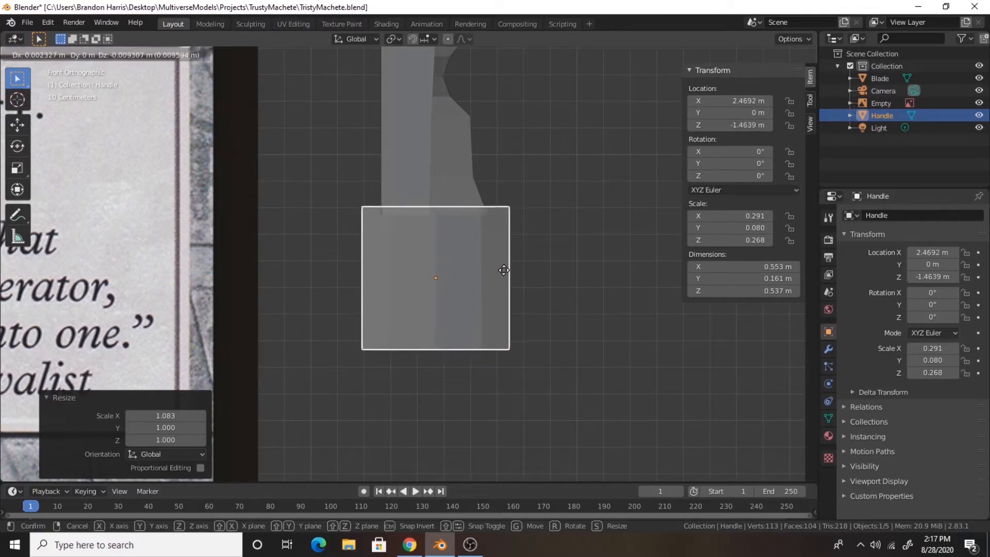
click(504, 268)
Turn off X-ray and move the Handle along X to 2.4337 m, centring it under the blade
middle_drag(503, 267, 455, 309)
click(435, 175)
scroll(455, 308, up, 2)
click(455, 308)
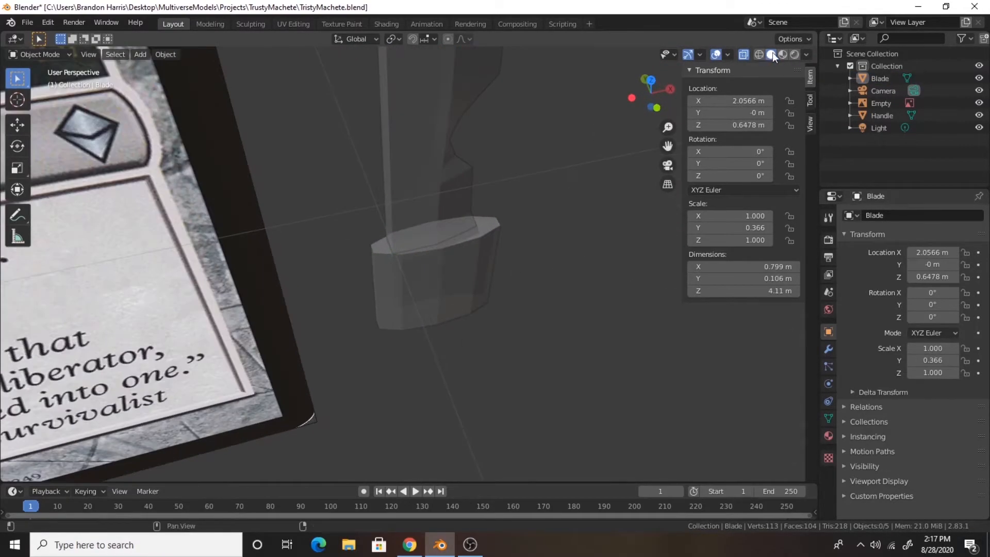
click(744, 54)
scroll(572, 199, up, 3)
middle_drag(573, 199, 689, 239)
click(342, 239)
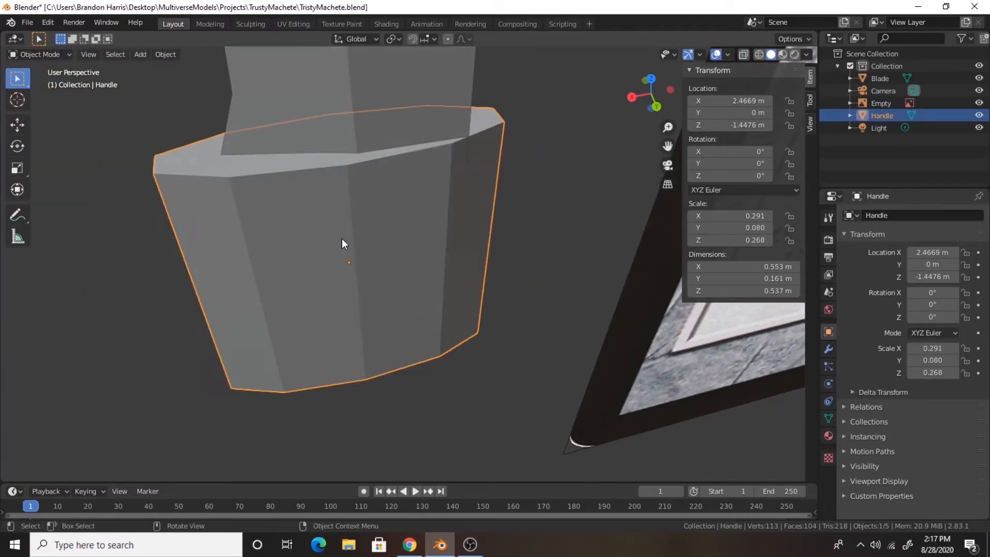
key(g)
key(x)
click(361, 237)
scroll(271, 226, down, 2)
click(191, 298)
Edit the Handle's mesh in front view and lower its bottom ring of vertices along Z to lengthen it
middle_drag(181, 273, 423, 237)
scroll(422, 237, down, 4)
key(KP_1)
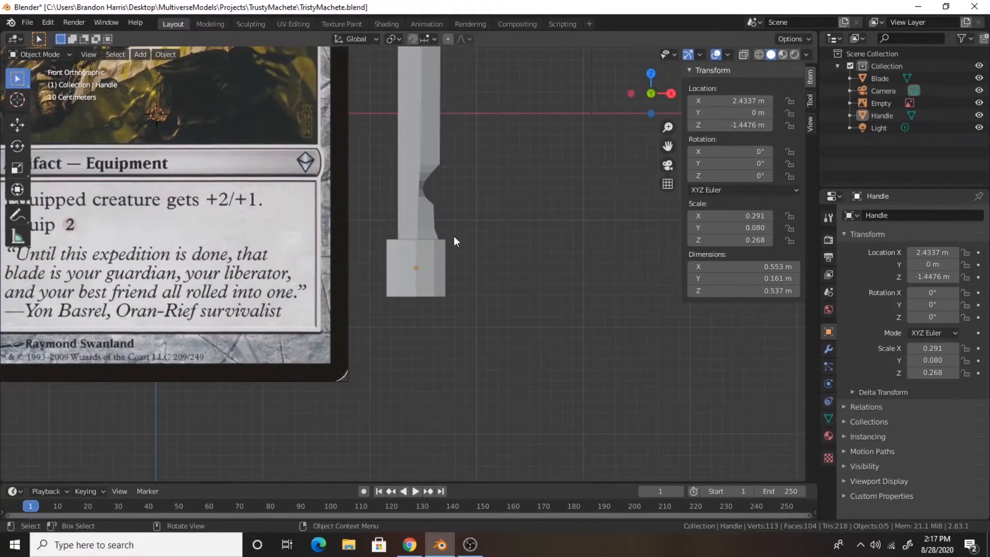
scroll(403, 281, up, 1)
key(Tab)
drag(525, 331, 351, 289)
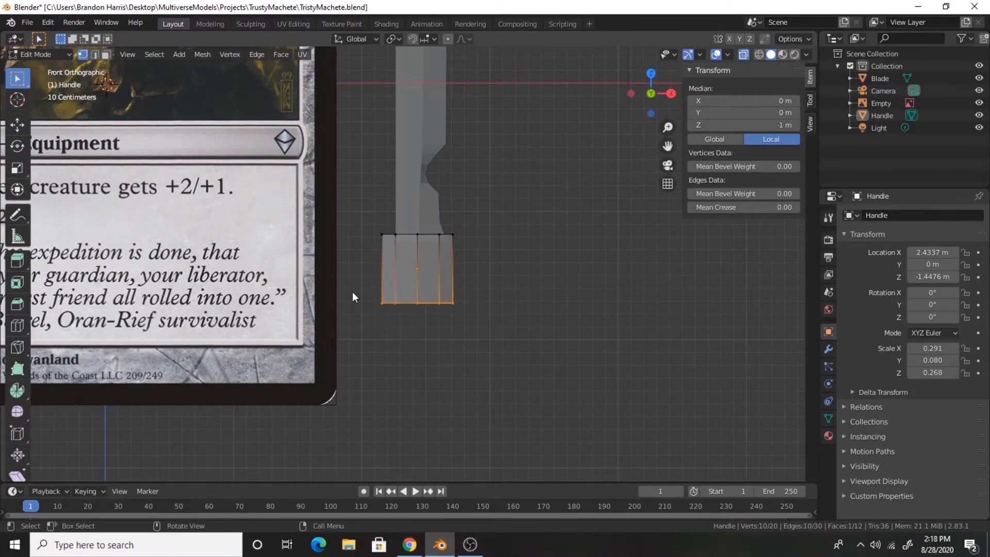
key(g)
key(z)
click(355, 330)
click(499, 281)
Add eight evenly spaced horizontal loop cuts around the Handle
scroll(500, 281, down, 3)
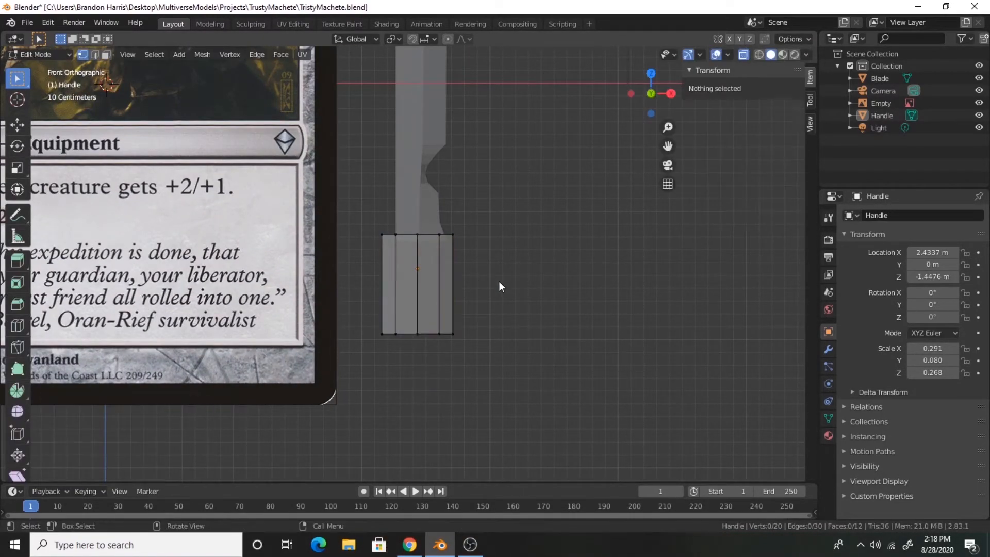
scroll(500, 280, up, 5)
scroll(500, 280, down, 5)
scroll(500, 279, up, 4)
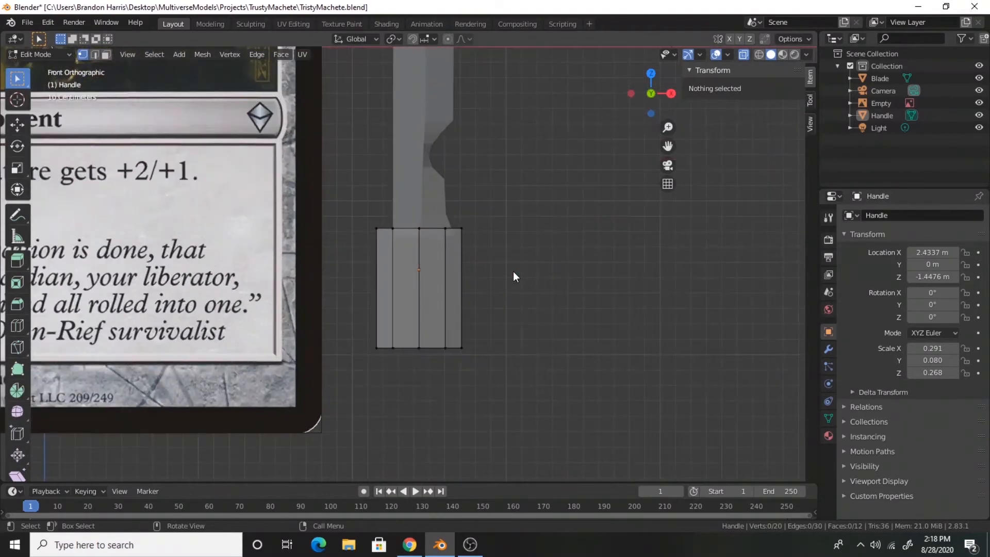
key(ctrl+r)
scroll(416, 275, up, 7)
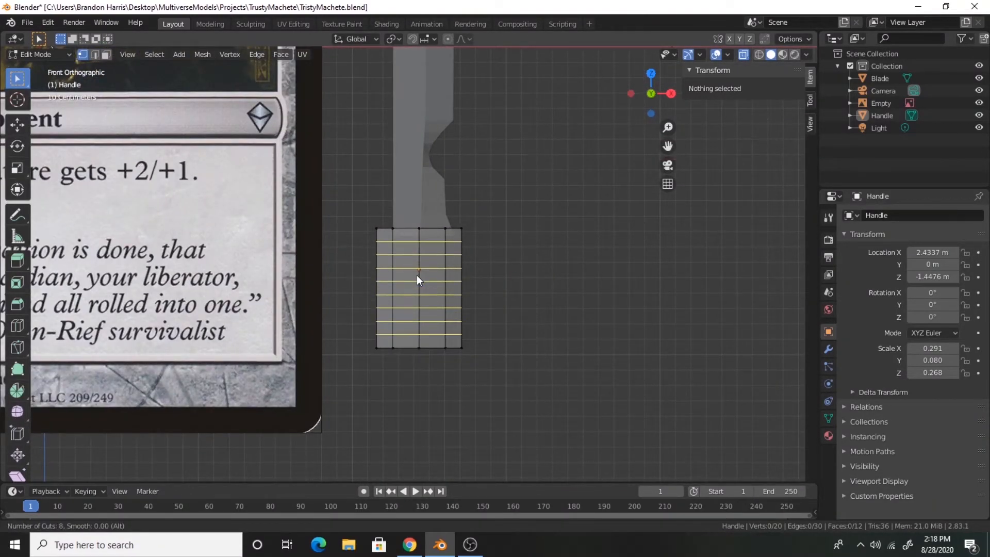
click(417, 274)
right_click(417, 275)
click(474, 269)
Select the Handle's seven middle edge loops and scale them along X to about 0.8 to narrow the grip
scroll(473, 268, down, 5)
scroll(464, 265, up, 4)
shift+middle_drag(279, 208, 422, 234)
scroll(344, 214, up, 5)
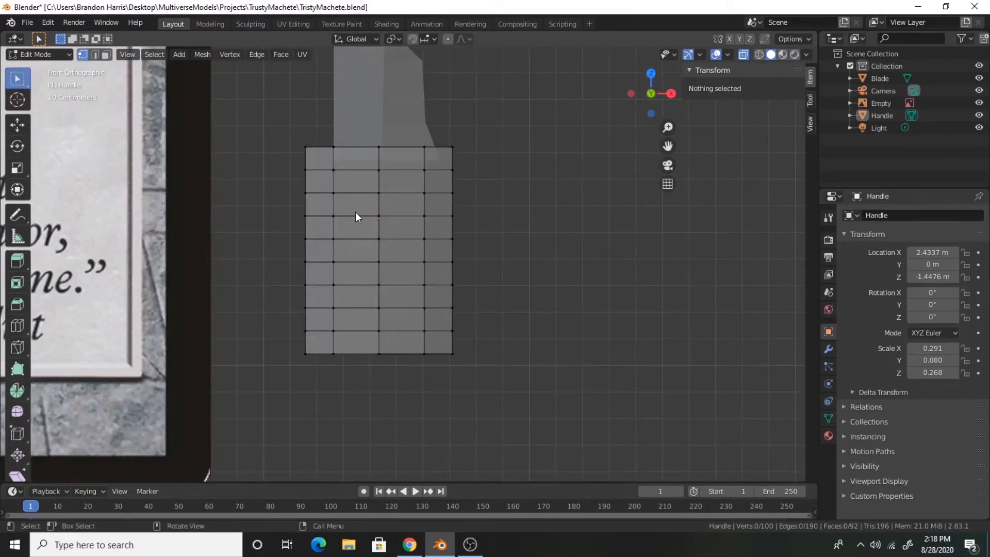
drag(292, 184, 513, 343)
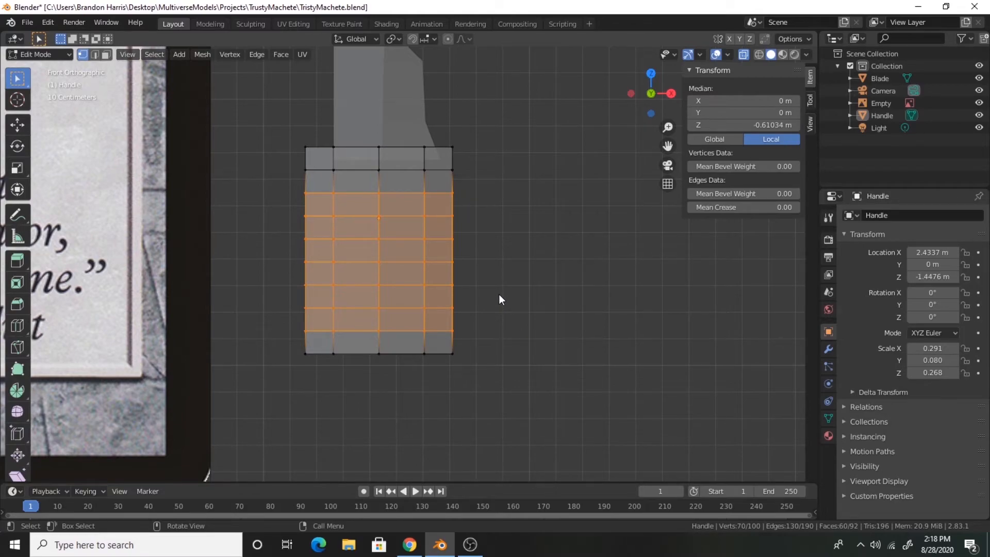
key(s)
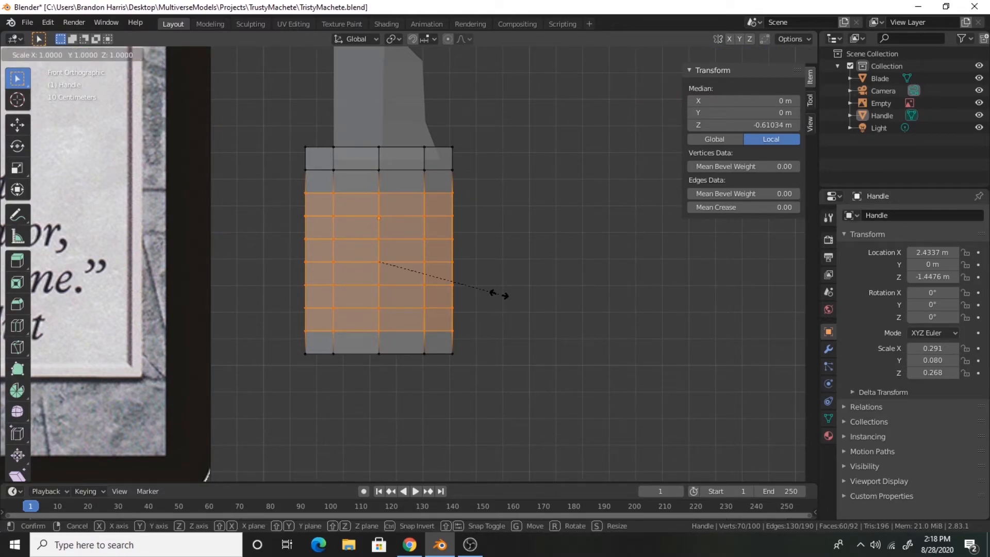
key(x)
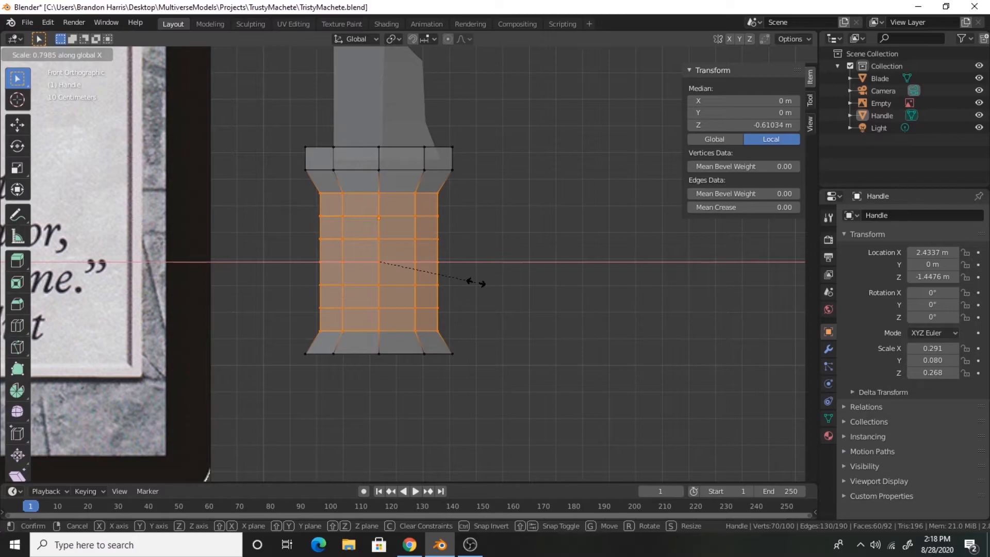
click(472, 282)
middle_drag(472, 283, 432, 305)
click(487, 288)
Add one edge loop in the Handle's flared bottom band, slid toward the lower rim with a factor of 0.364
scroll(432, 304, up, 3)
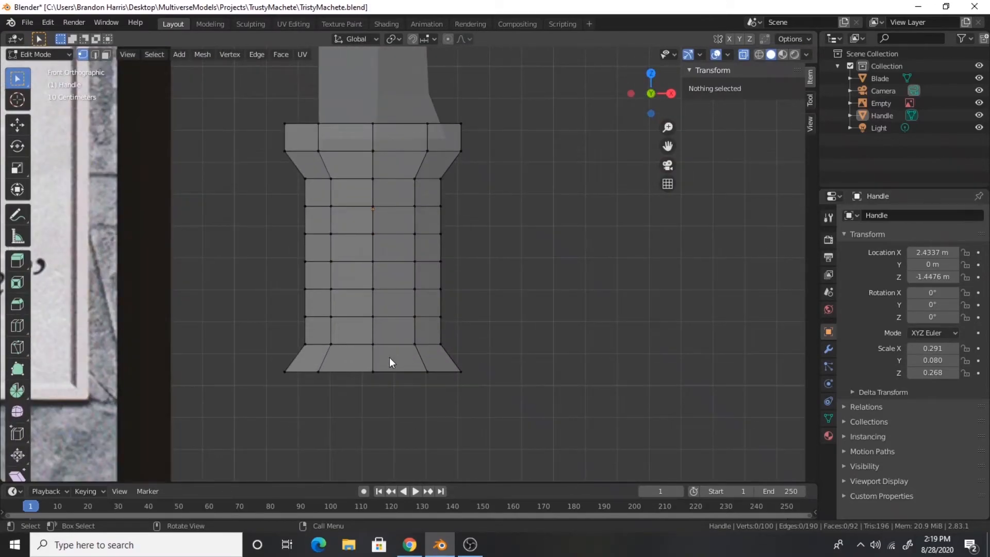
key(ctrl+r)
click(372, 360)
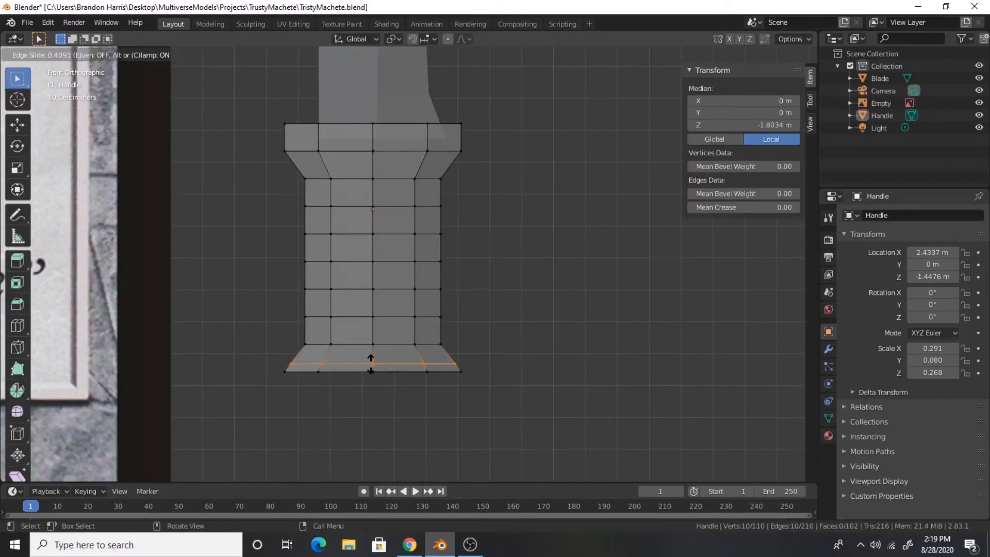
click(370, 364)
key(s)
key(x)
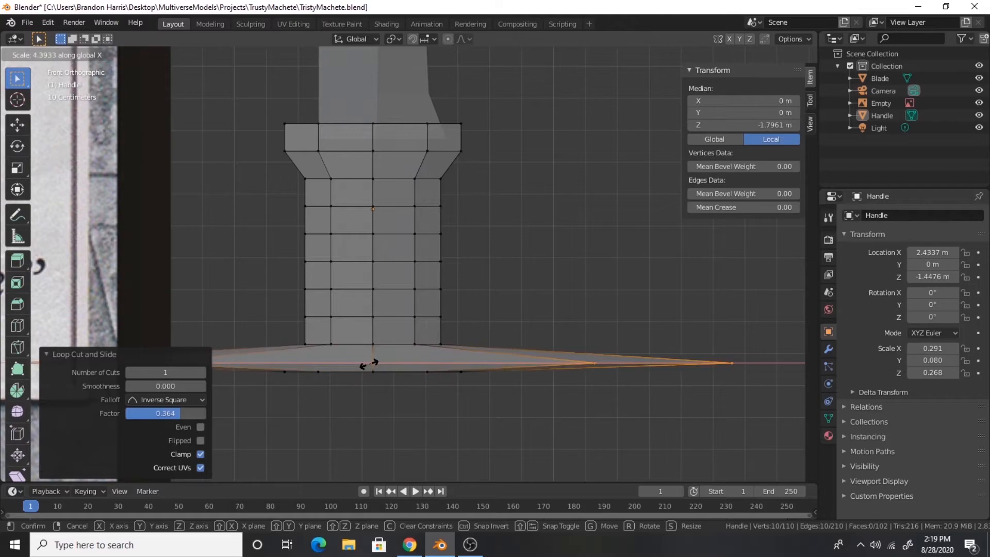
right_click(383, 349)
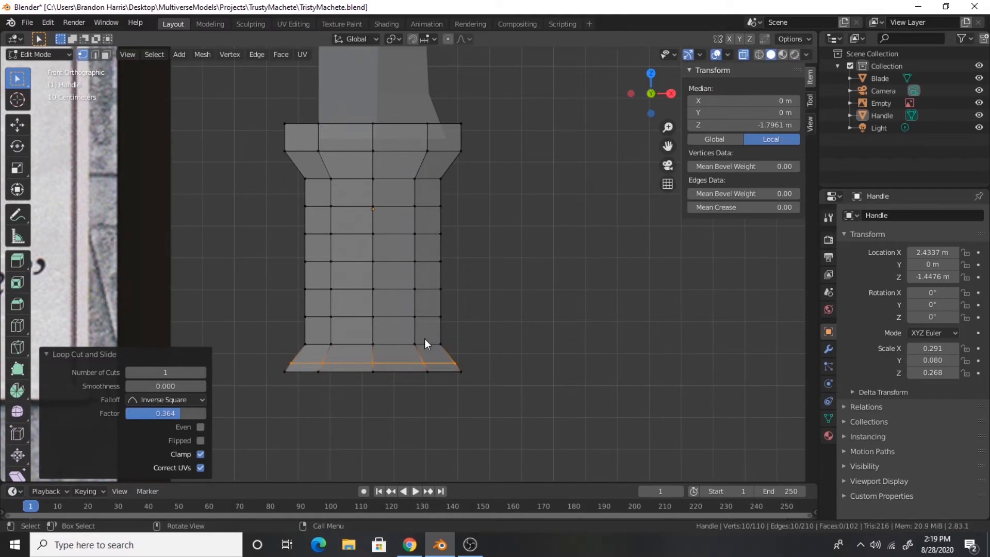
Scale the edge loop above the Handle's lower rim by 1.063 along X to line up with the rim
key(s)
key(x)
click(450, 353)
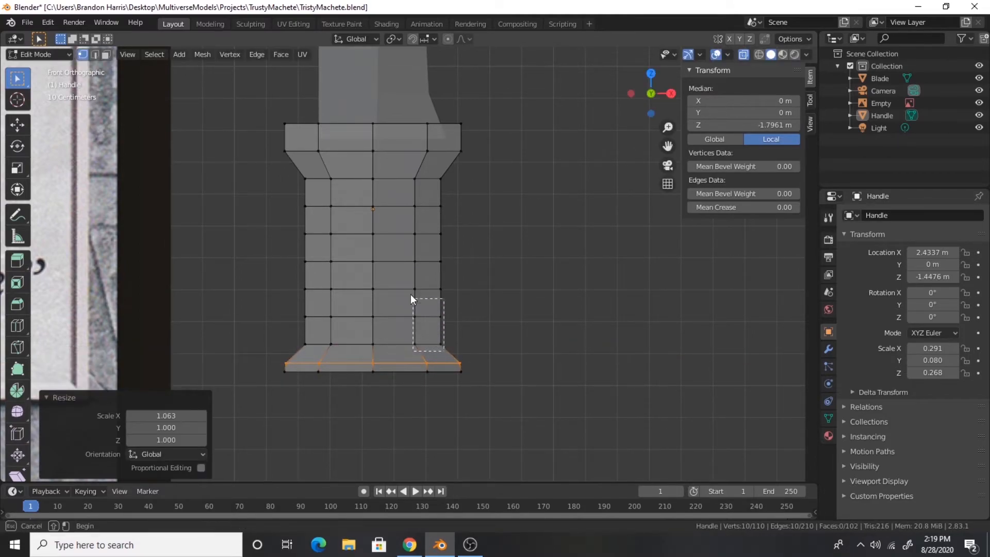
Move the grip vertices from the Handle's centre line to its +X edge inward toward -X
drag(358, 171, 460, 355)
key(g)
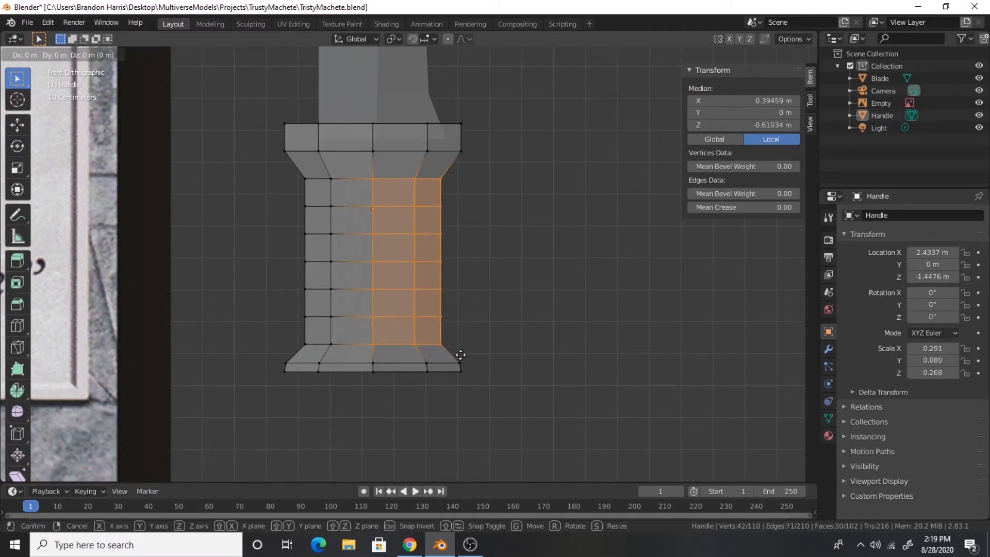
click(444, 355)
Shift individual vertex pairs along the +X edge of the Handle's grip to form alternating finger grooves
drag(417, 209, 406, 305)
key(g)
click(439, 206)
key(g)
click(396, 240)
key(g)
click(432, 266)
key(g)
click(401, 282)
key(g)
right_click(431, 327)
key(g)
click(411, 305)
drag(437, 272, 419, 250)
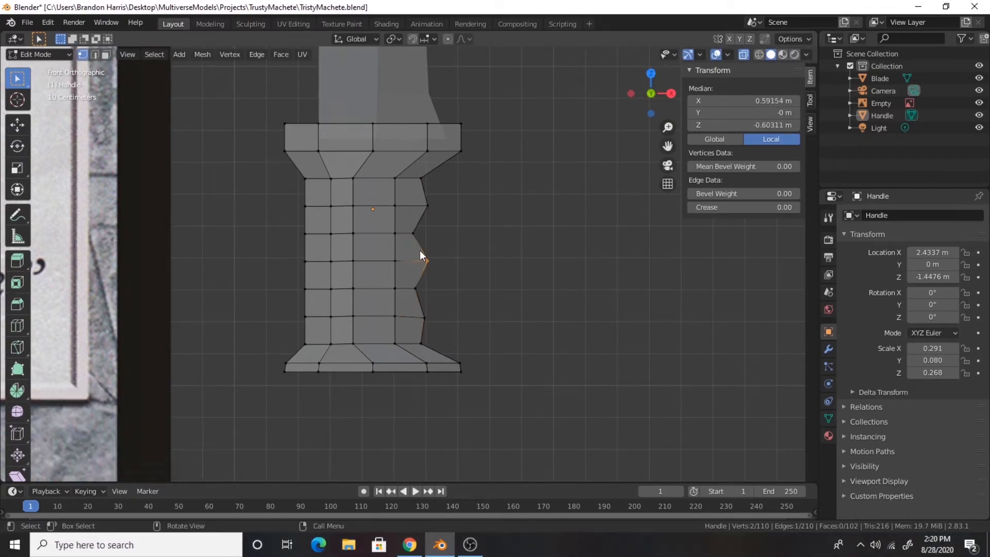
key(g)
click(416, 249)
Lower the Handle's flared bottom section about 0.1 m along Z to lengthen the grip
middle_drag(416, 249, 422, 355)
scroll(350, 283, up, 3)
key(KP_1)
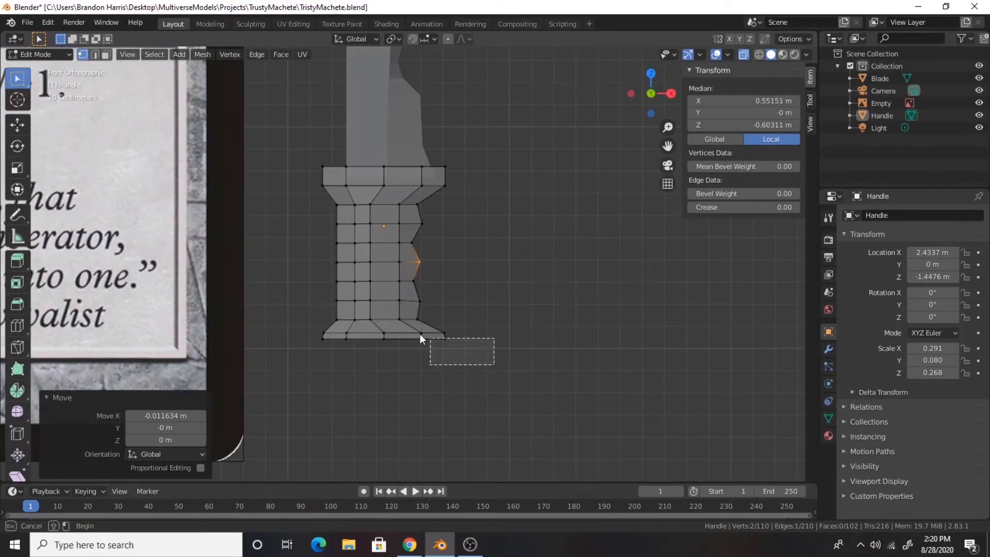
drag(463, 351, 307, 308)
key(g)
key(z)
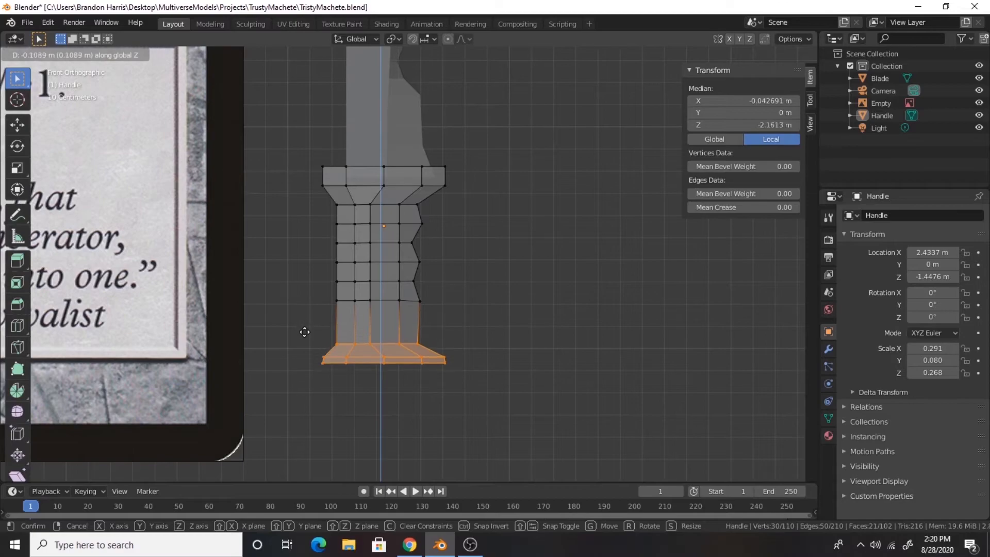
click(307, 328)
Move the grip's middle edge loops about -0.056 m along Z and stretch them slightly along Z to even out the spacing
drag(440, 323, 328, 296)
drag(334, 241, 335, 236)
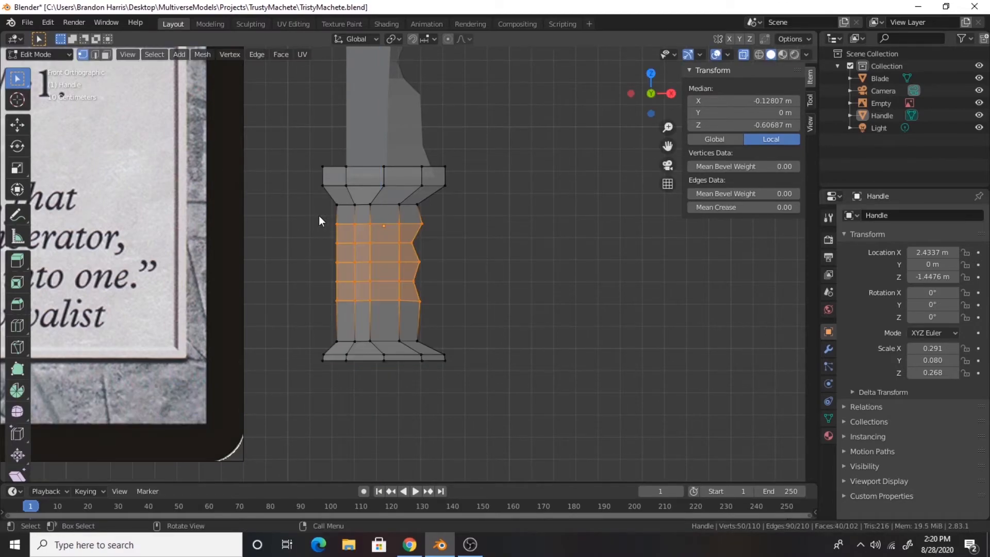
key(g)
key(z)
click(313, 228)
key(s)
key(z)
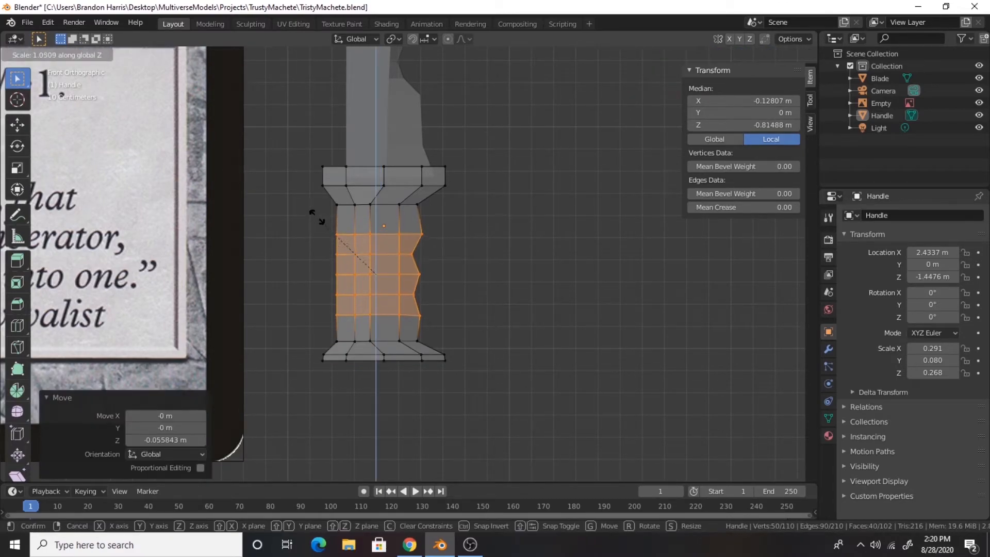
click(297, 203)
scroll(442, 262, down, 2)
click(444, 266)
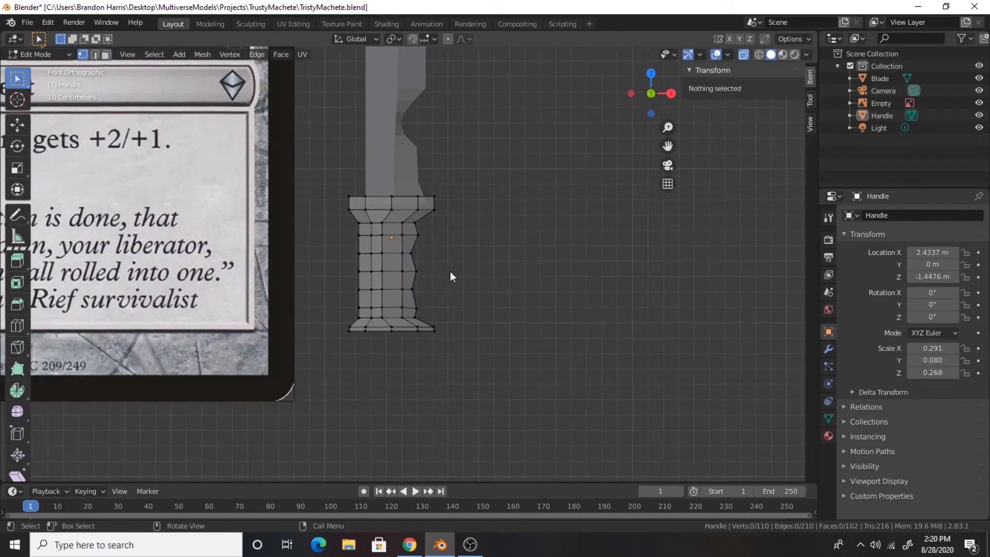
Turn off X-ray, finish editing the Handle and open the Blade's mesh for editing in front view
scroll(449, 274, up, 3)
middle_drag(374, 206, 621, 101)
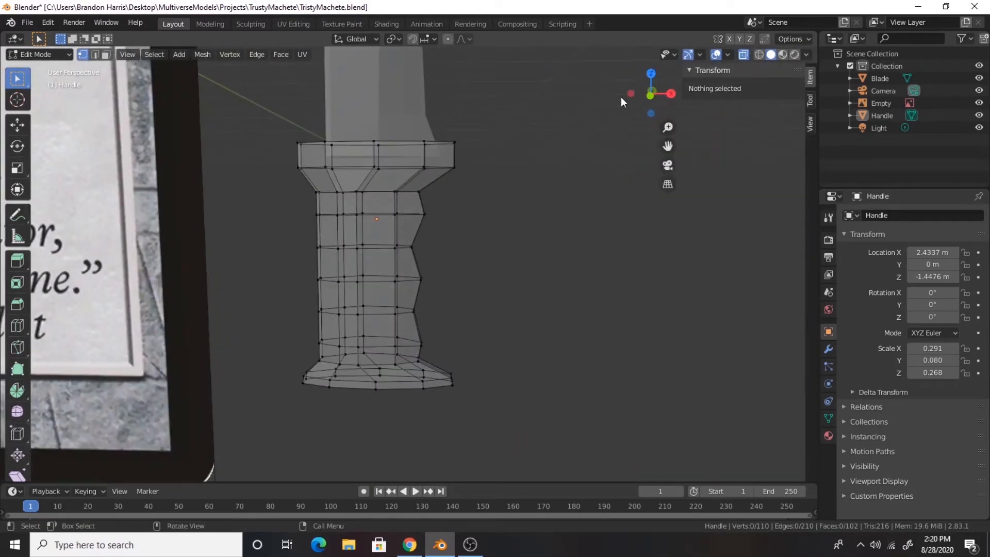
click(744, 54)
scroll(519, 237, down, 5)
key(Tab)
middle_drag(432, 145, 482, 299)
click(428, 248)
key(KP_1)
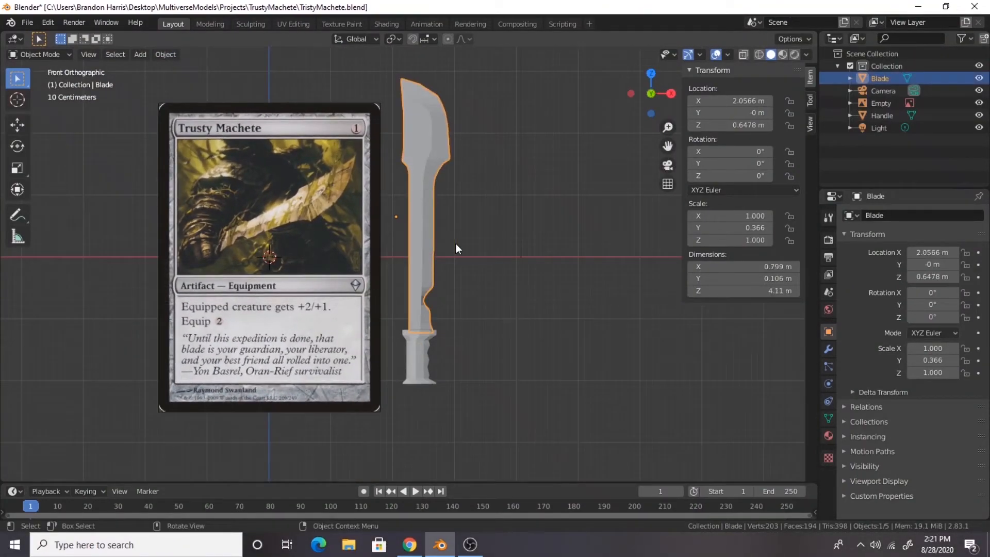
key(Tab)
drag(389, 64, 496, 225)
key(g)
key(z)
right_click(498, 262)
Turn on X-ray and lower the Blade's entire upper section about 0.57 m along Z to shorten it
click(743, 54)
drag(384, 63, 517, 252)
key(g)
key(z)
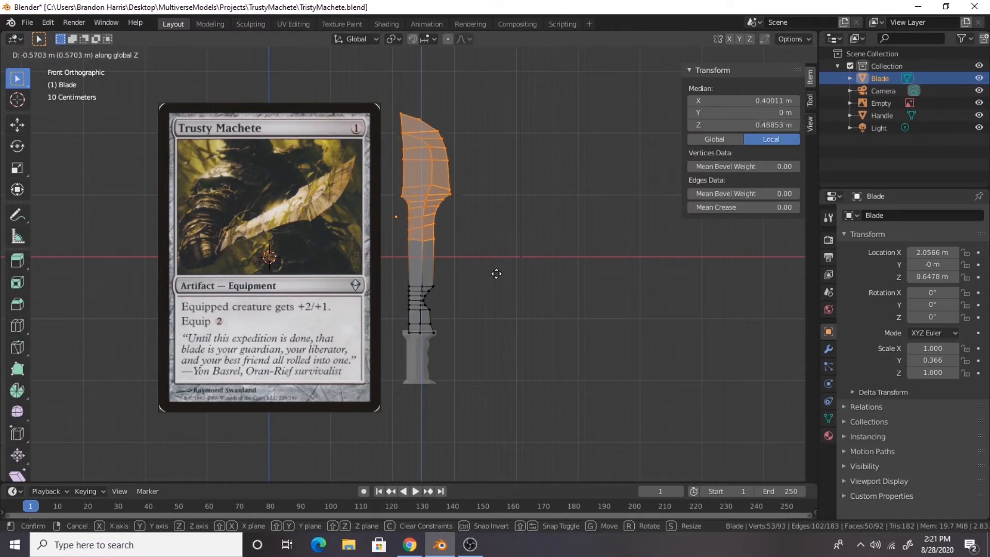
click(496, 274)
click(514, 246)
Leave the Blade's mesh editing, turn off X-ray and examine the Handle's shape up close
key(Tab)
middle_drag(524, 239, 596, 204)
click(743, 54)
scroll(531, 227, up, 2)
scroll(547, 255, down, 3)
scroll(541, 277, up, 3)
key(KP_1)
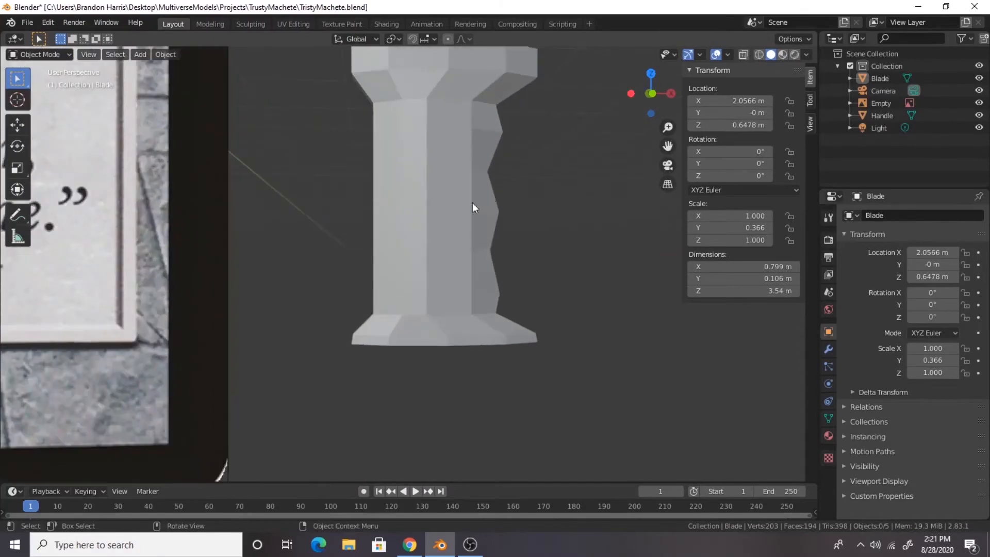
Edit the Handle's mesh in X-ray and move the vertices along the grip's -X edge inward to contour its back
click(391, 223)
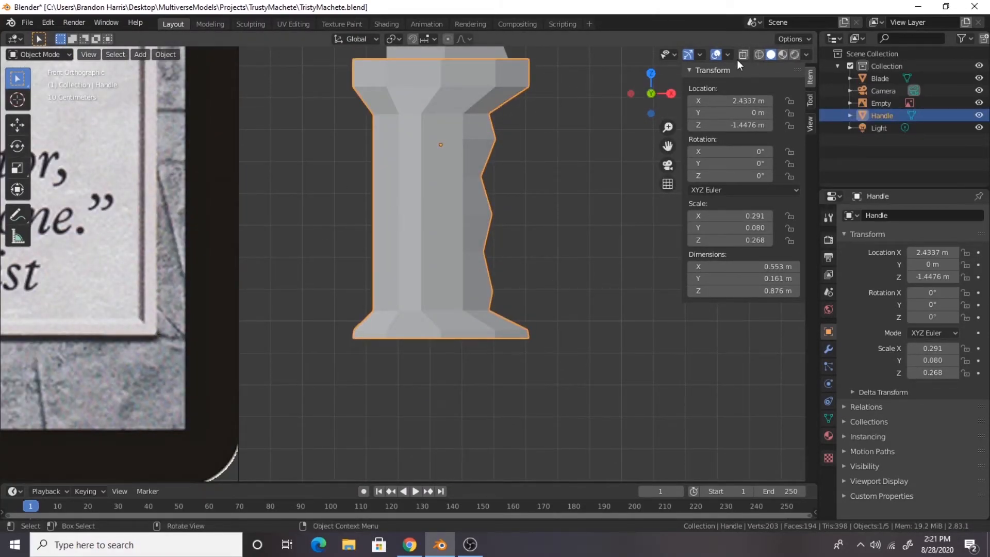
key(alt+z)
key(Tab)
drag(351, 125, 381, 296)
key(g)
click(391, 153)
key(g)
click(394, 146)
key(g)
click(396, 197)
key(g)
click(399, 233)
key(g)
click(387, 272)
key(g)
click(393, 297)
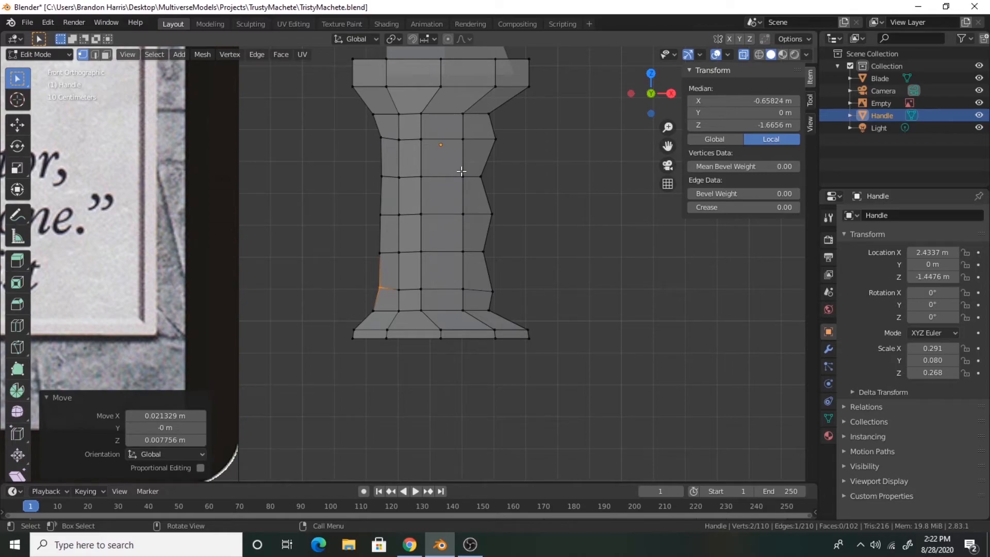
Leave the Handle's mesh editing and examine the whole machete beside the reference card from several angles
scroll(504, 209, down, 7)
shift+middle_drag(459, 207, 515, 259)
key(Tab)
middle_drag(555, 217, 459, 247)
key(Tab)
key(Tab)
click(462, 270)
middle_drag(463, 276, 525, 286)
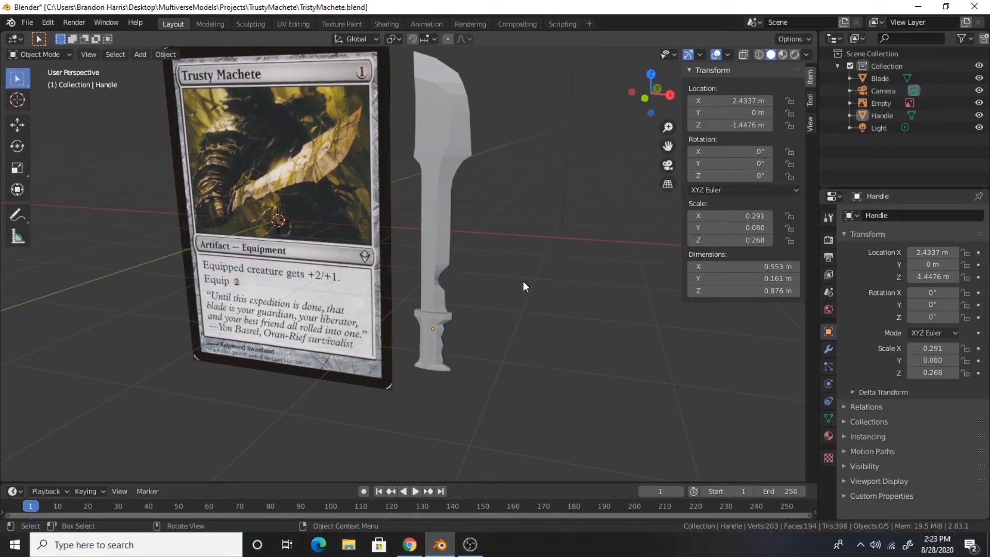
Edit the Handle's mesh in X-ray and lower the whole pommel section about 0.1 m along Z to lengthen the grip
click(432, 341)
scroll(412, 343, up, 4)
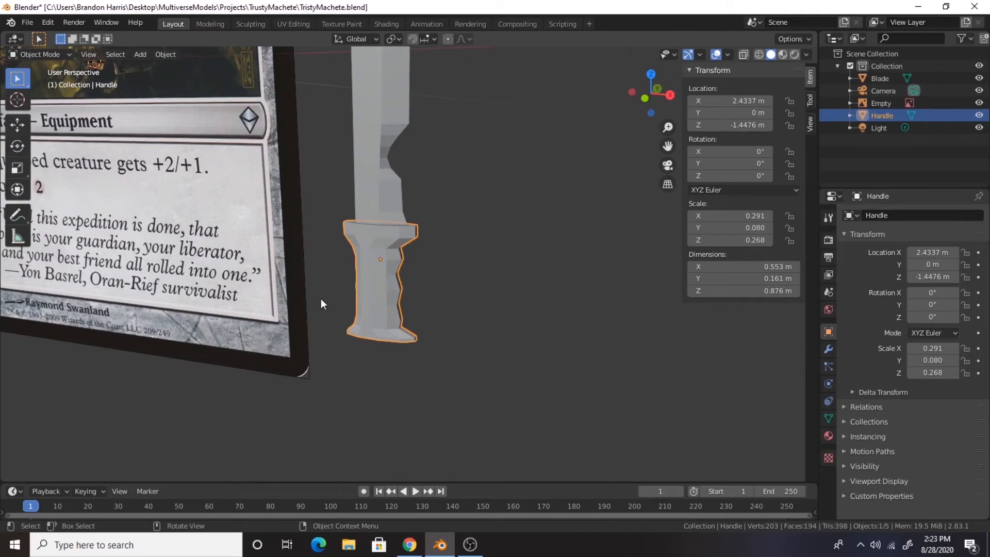
key(KP_1)
key(Tab)
shift+middle_drag(431, 442, 524, 307)
drag(508, 380, 305, 286)
key(alt+z)
drag(528, 368, 297, 286)
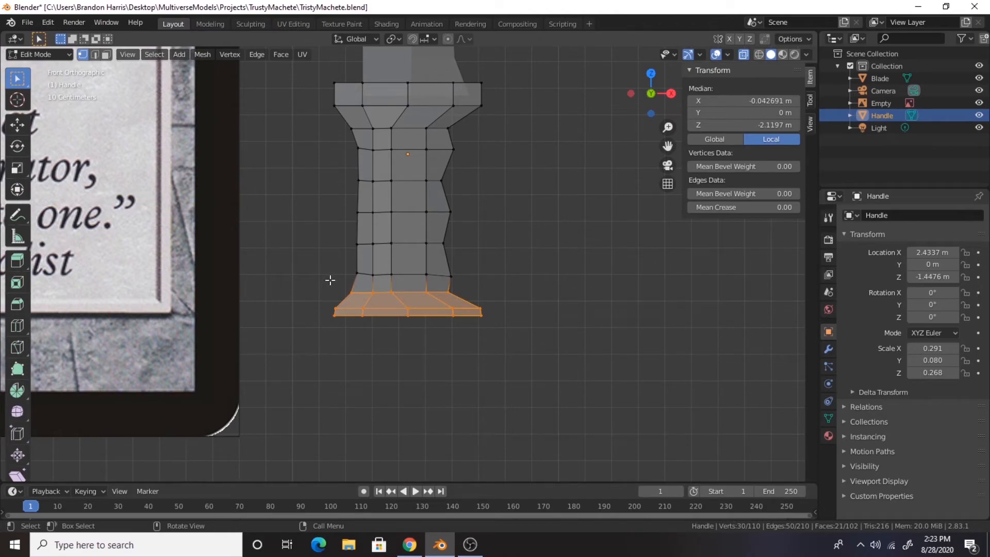
key(g)
key(z)
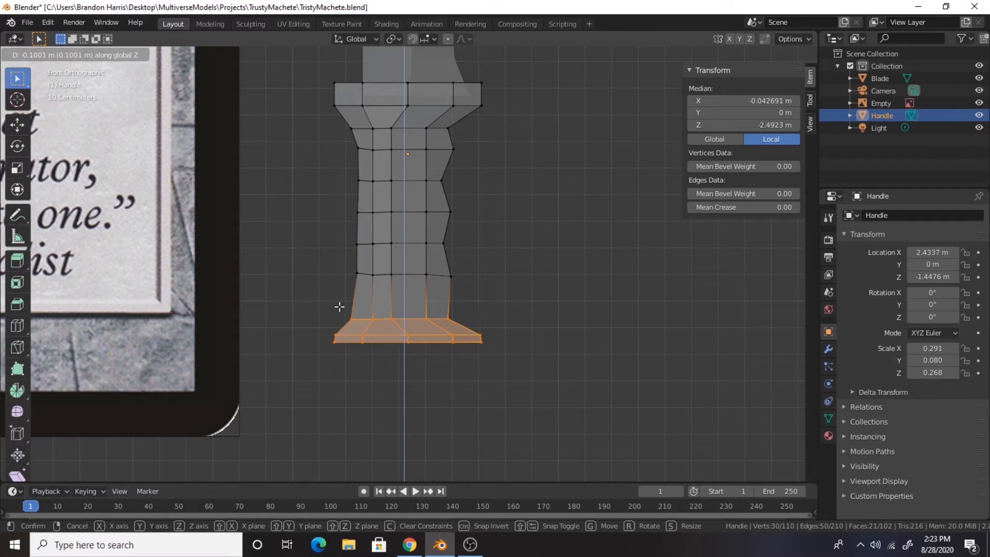
click(339, 306)
scroll(495, 283, down, 4)
scroll(496, 284, down, 6)
scroll(487, 283, up, 10)
Lower the grip's finger-groove rows about 0.04 m along Z and scale them 1.152 along Z to fill the lengthened grip
drag(470, 283, 329, 139)
key(g)
key(x)
right_click(330, 148)
key(g)
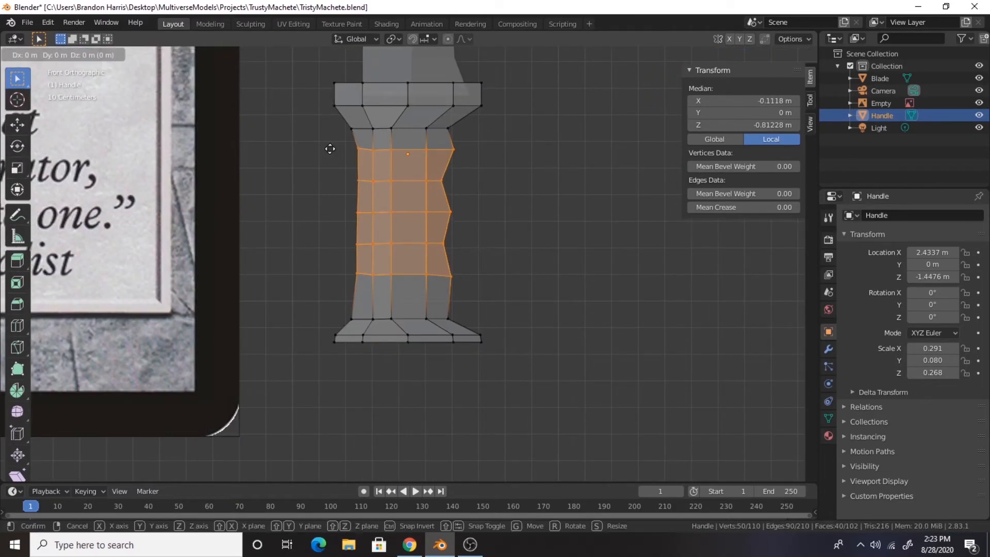
key(z)
click(330, 158)
key(s)
key(z)
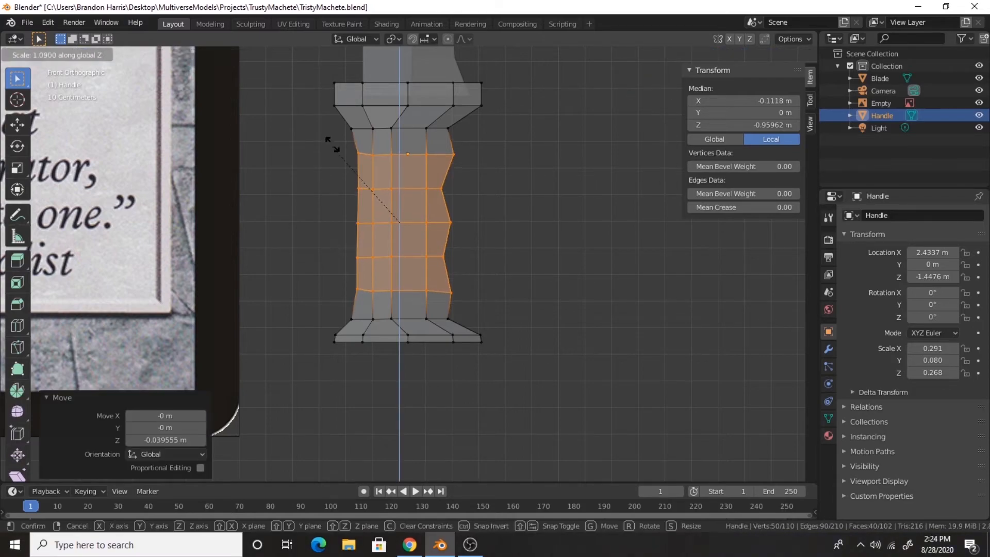
click(332, 138)
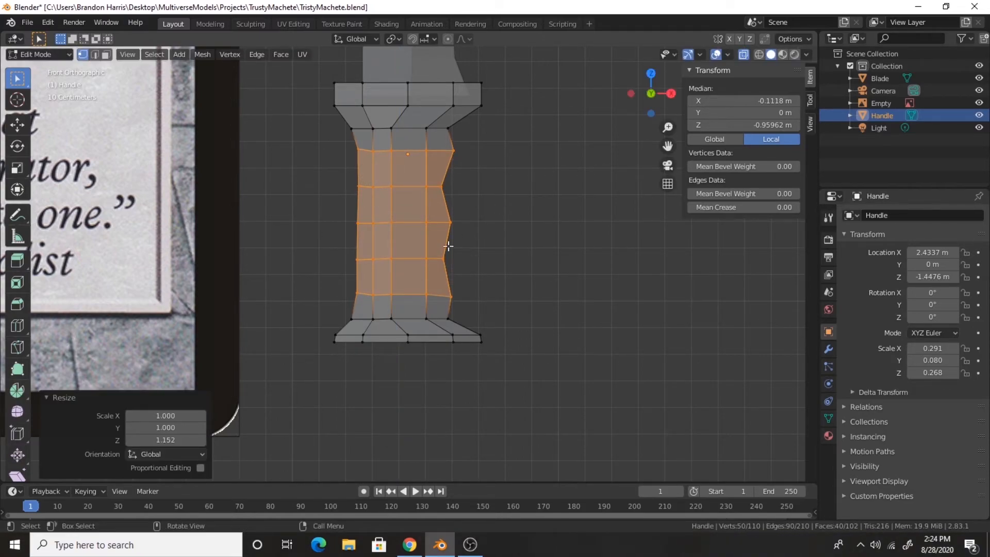
Leave the Handle's mesh editing, turn off X-ray and examine the machete's proportions beside the reference card
scroll(342, 290, down, 5)
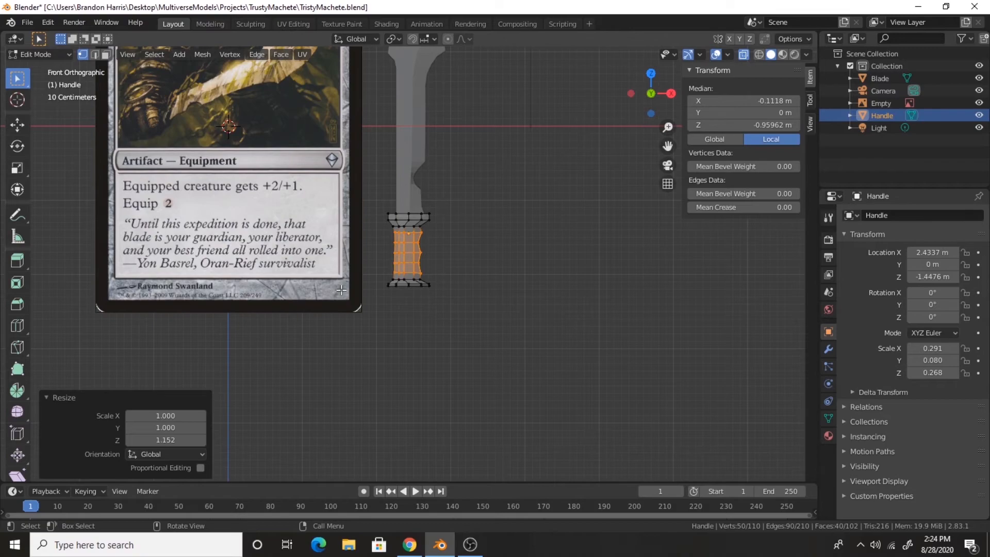
key(Tab)
middle_drag(535, 281, 508, 343)
key(alt+z)
scroll(491, 258, down, 2)
middle_drag(490, 258, 519, 247)
scroll(387, 232, up, 2)
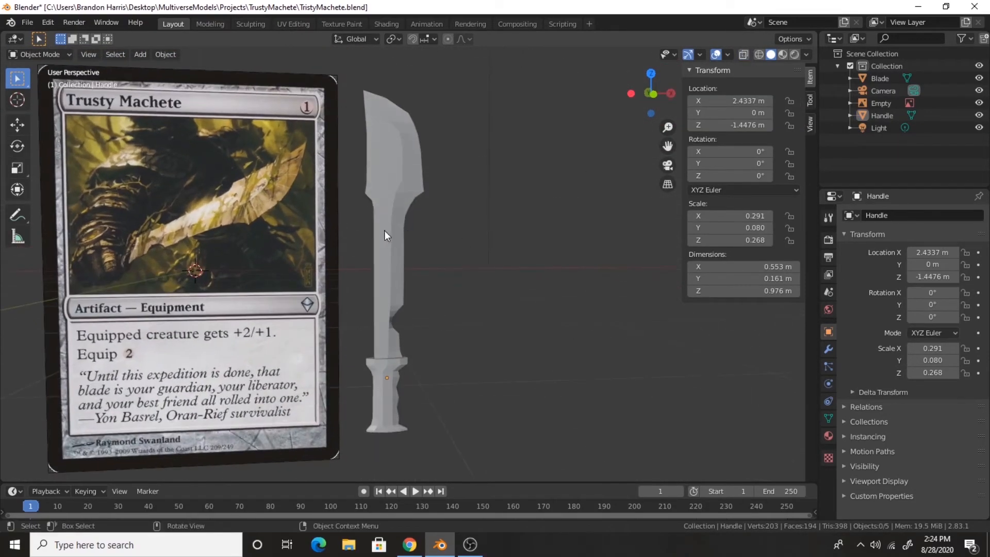
Select the Blade and open its mesh for editing in the front view
click(381, 240)
middle_drag(439, 181, 415, 182)
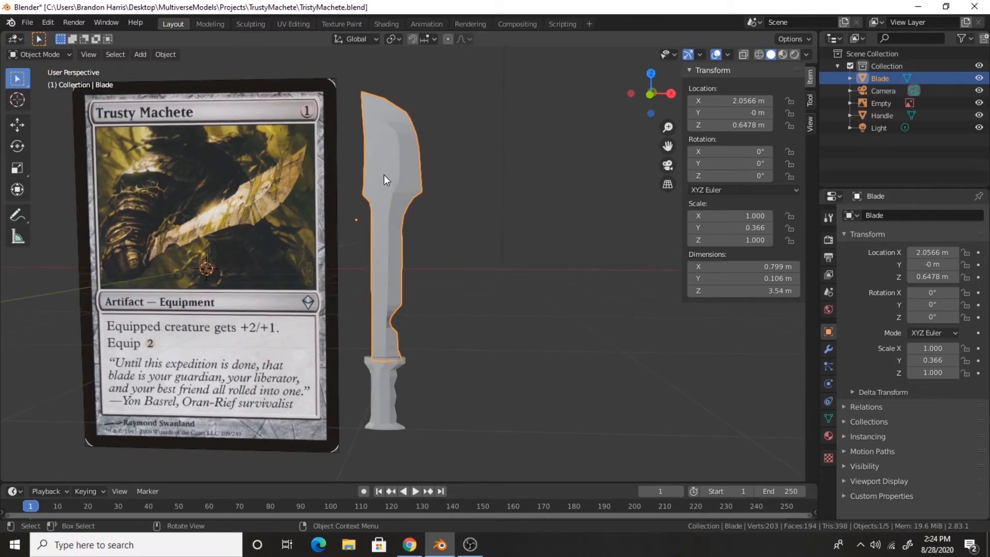
key(KP_1)
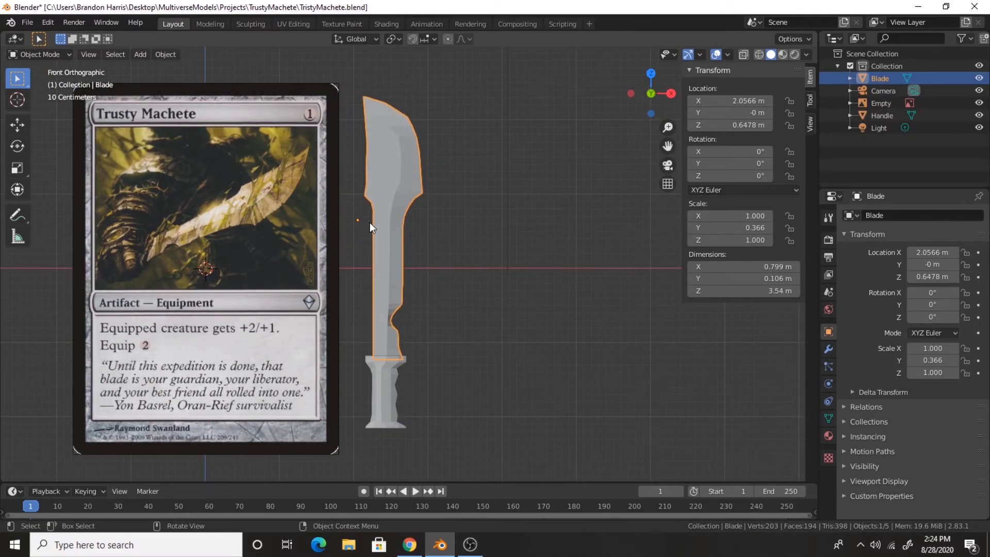
scroll(464, 267, up, 1)
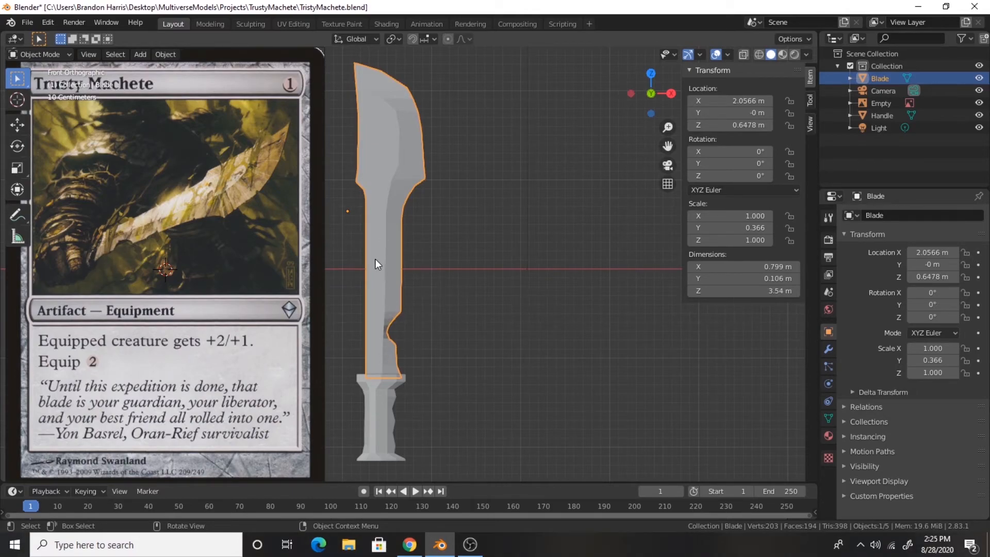
key(Tab)
Try to lower the Blade's upper section about 0.22 m along Z without X-ray, and undo the move
drag(338, 57, 464, 261)
key(g)
key(z)
click(467, 280)
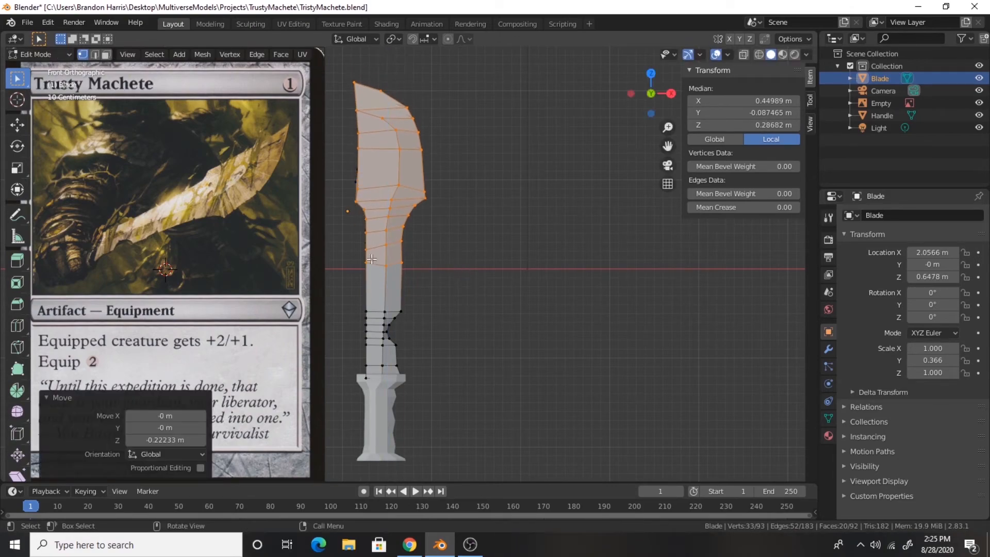
click(414, 147)
key(ctrl+z)
key(ctrl+z)
Turn on X-ray, select the Blade's entire upper section, lower it about 0.25 m along Z, and clear the selection
click(743, 54)
drag(341, 53, 436, 280)
key(g)
key(z)
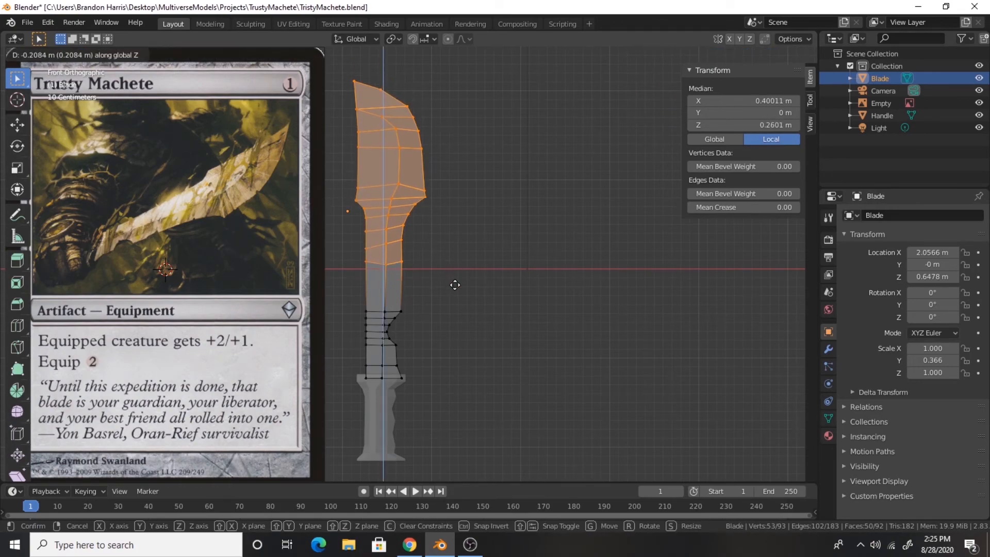
click(464, 279)
key(alt+a)
Leave the Blade's mesh editing, turn off X-ray and examine the shortened machete beside the reference card
middle_drag(503, 407, 515, 233)
key(Tab)
key(alt+a)
middle_drag(497, 276, 534, 261)
click(367, 160)
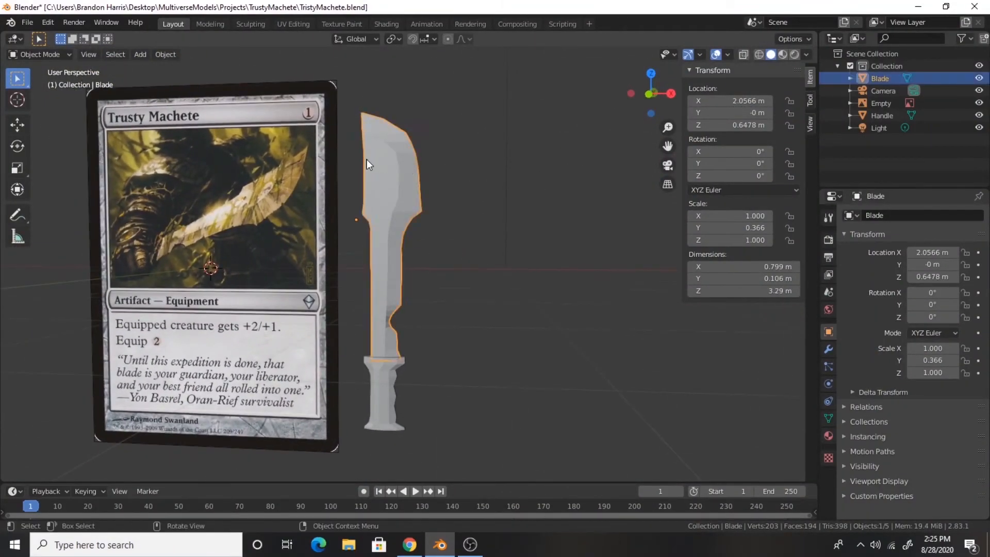
scroll(398, 193, up, 2)
click(470, 544)
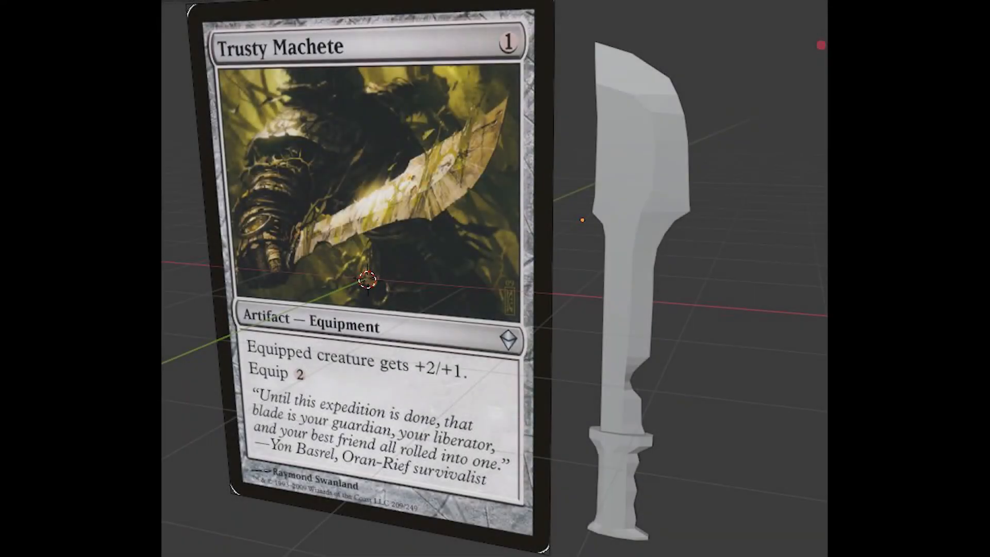